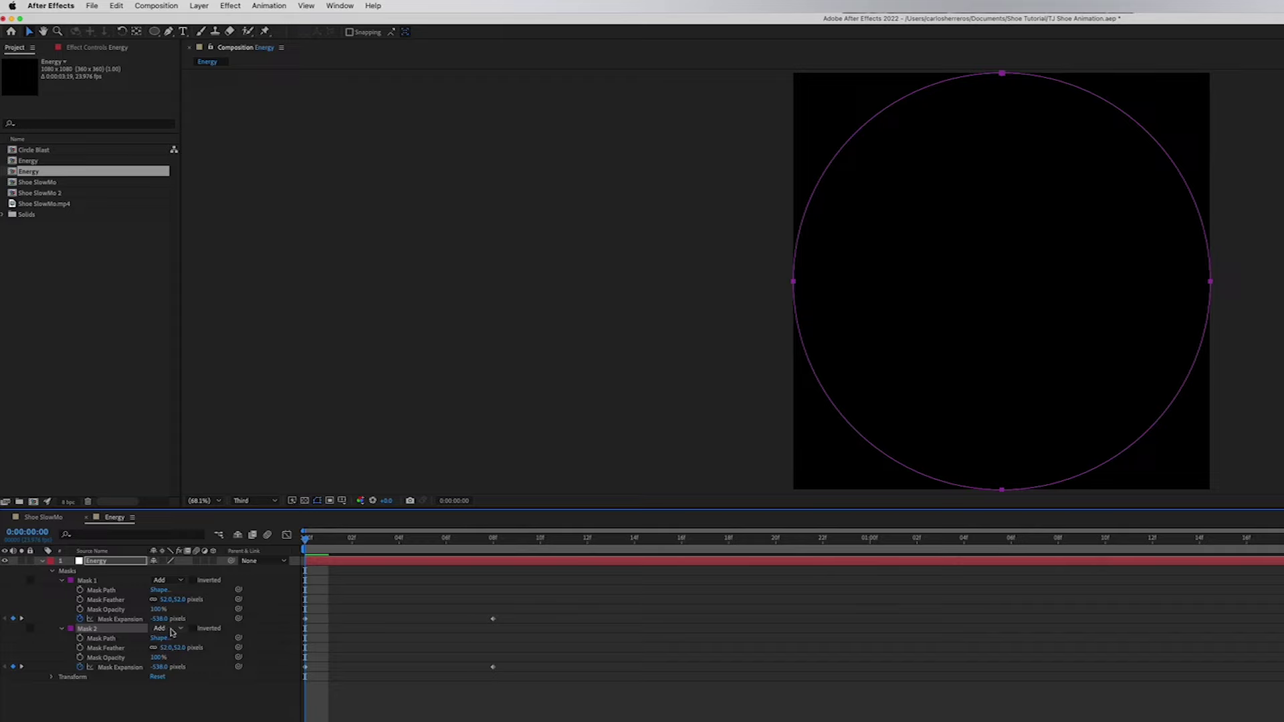
Set Mask 2's mode to Subtract on the Energy layer and preview the expanding ring.
left_click(171, 630)
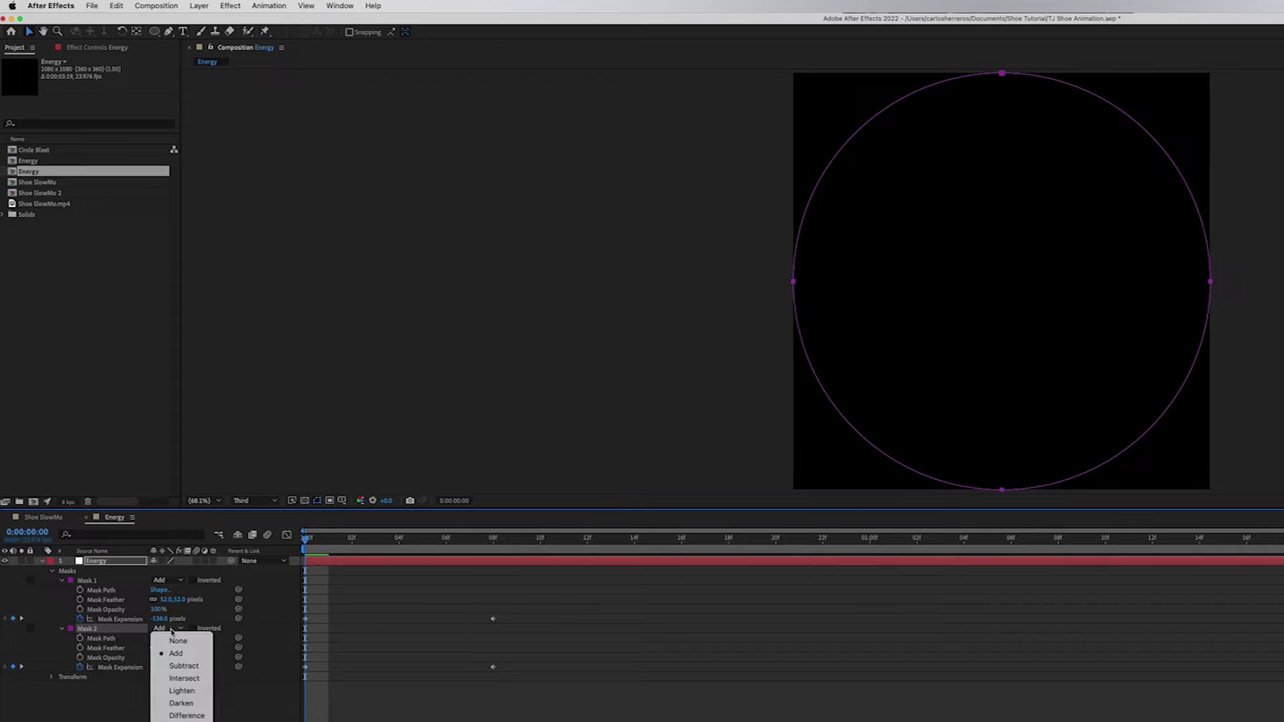
left_click(183, 666)
left_click_drag(311, 542, 446, 559)
key("space")
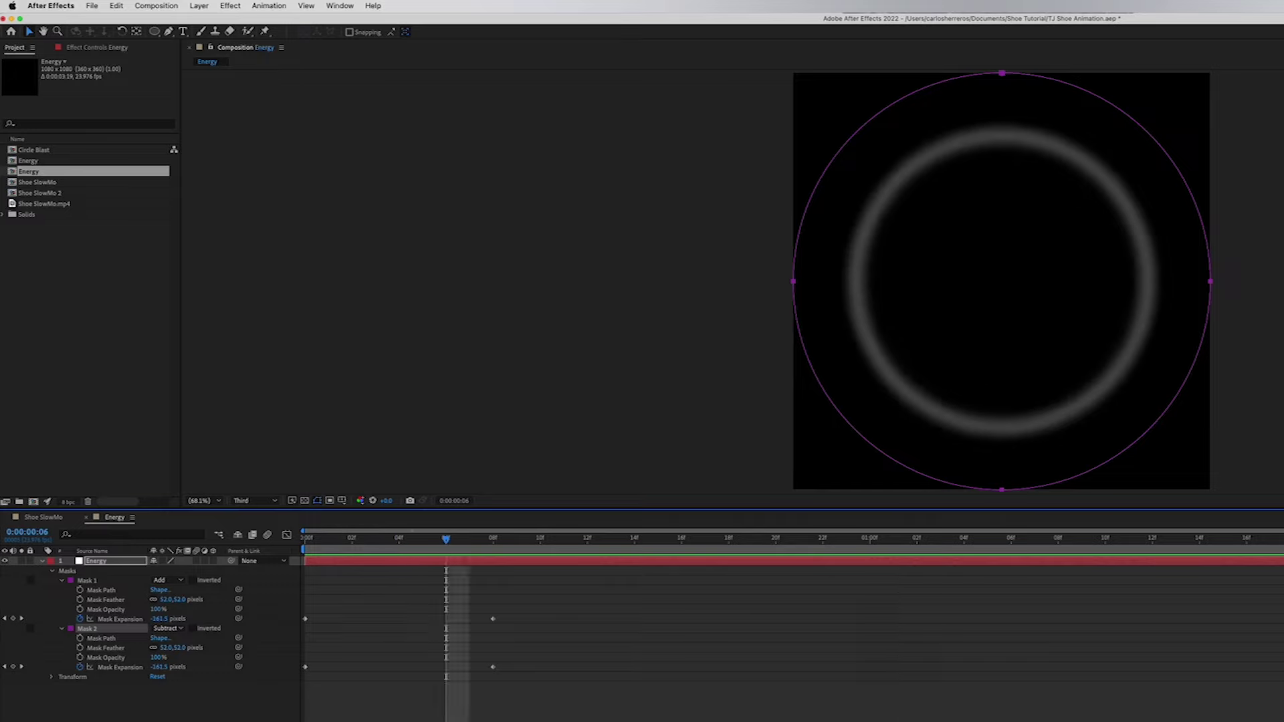
Set Mask 2's expansion to -240.5 pixels at frame 6, then shift this and both end expansion keyframes to frames 11 and 13.
left_click_drag(155, 671, 120, 667)
left_click_drag(548, 600, 607, 667)
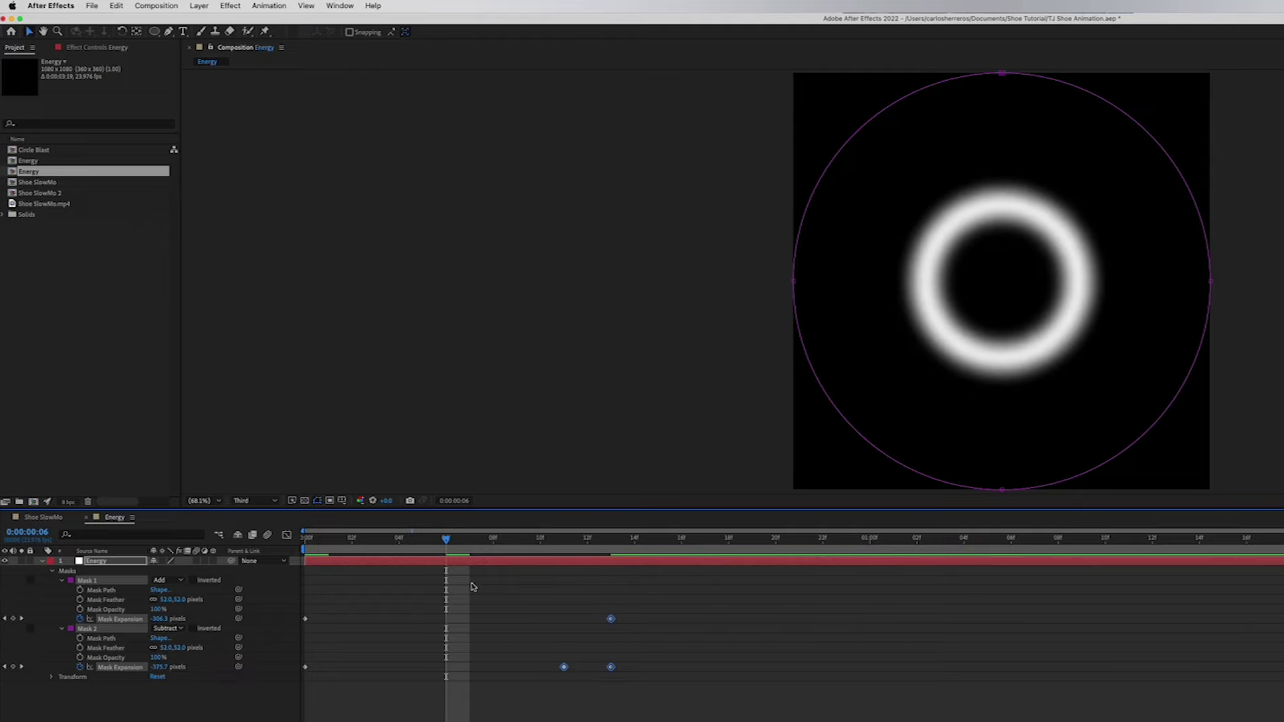
key("Home")
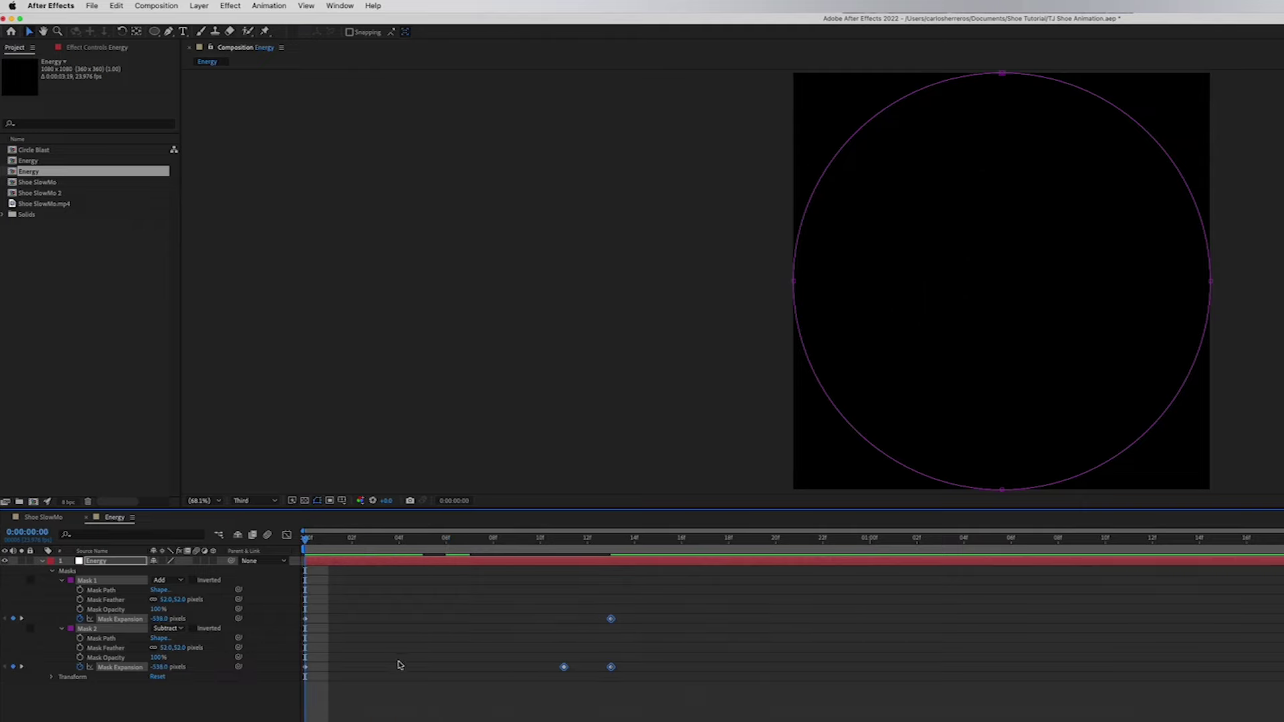
key("space")
key("space")
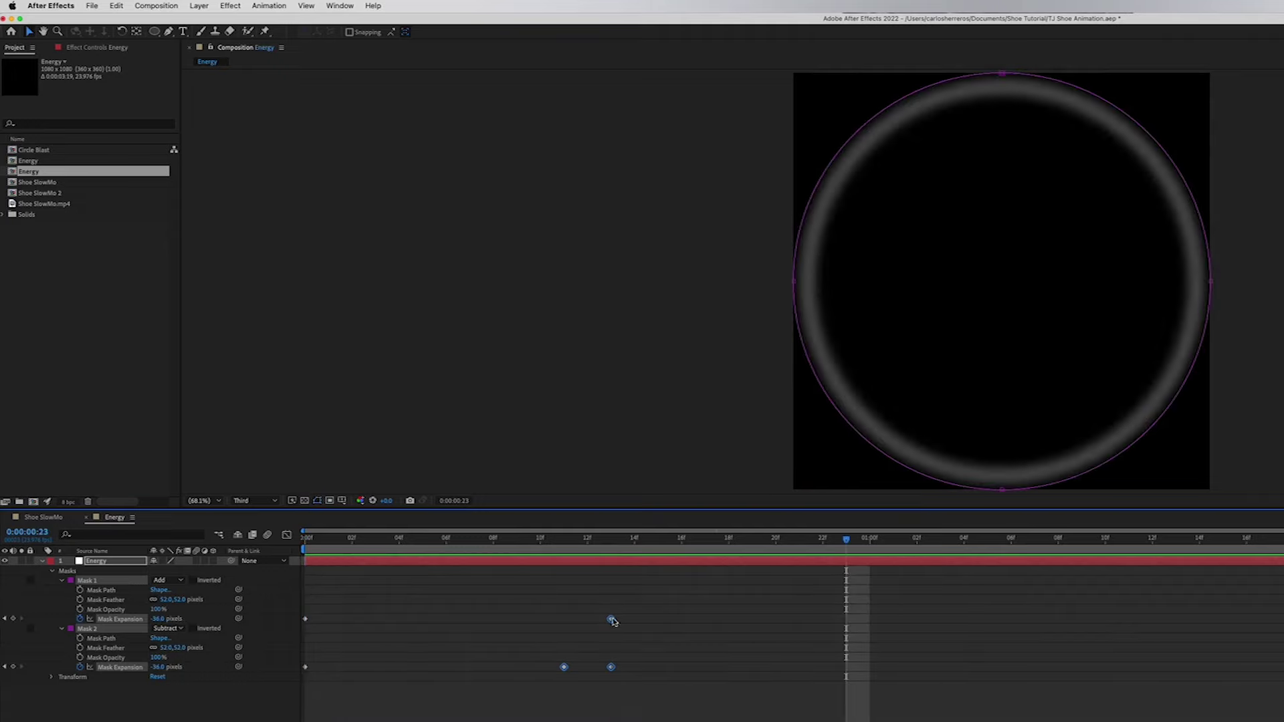
Move the end Mask Expansion keyframes of both masks to frame 19 and Mask 2's middle keyframe to frame 16.
left_click_drag(610, 619, 751, 620)
left_click_drag(845, 572, 305, 572)
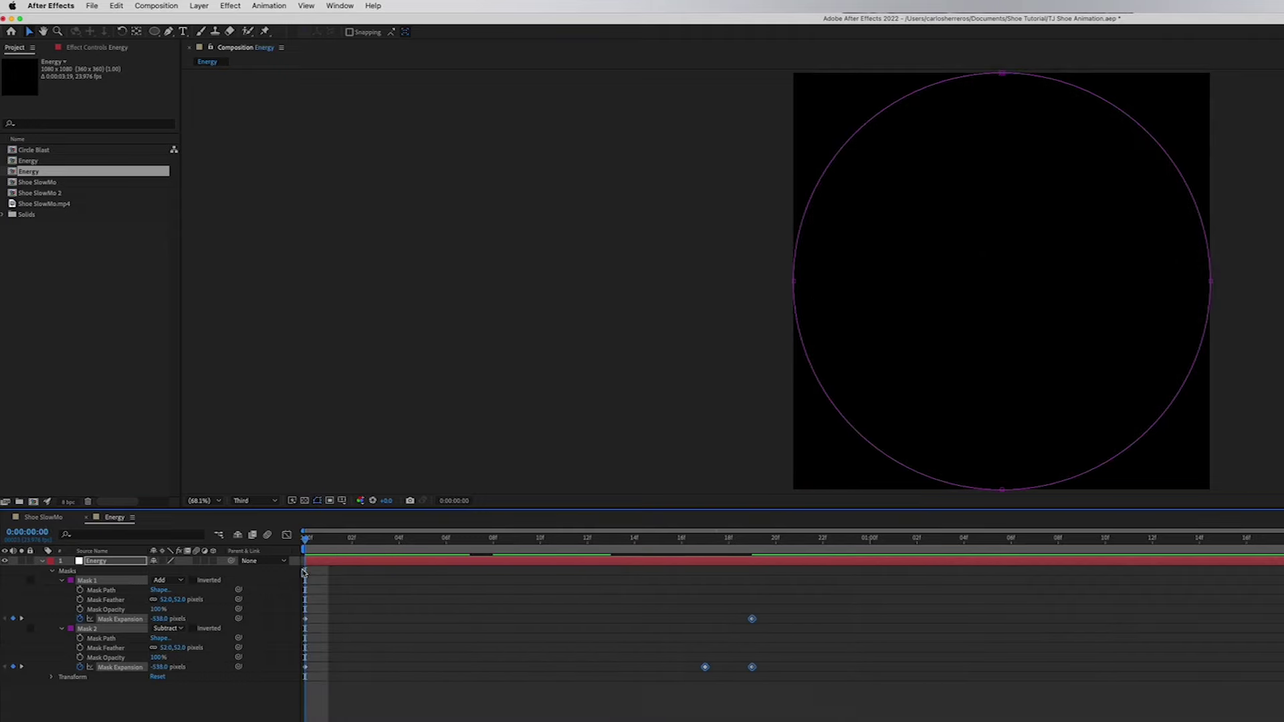
key("space")
left_click_drag(705, 667, 681, 667)
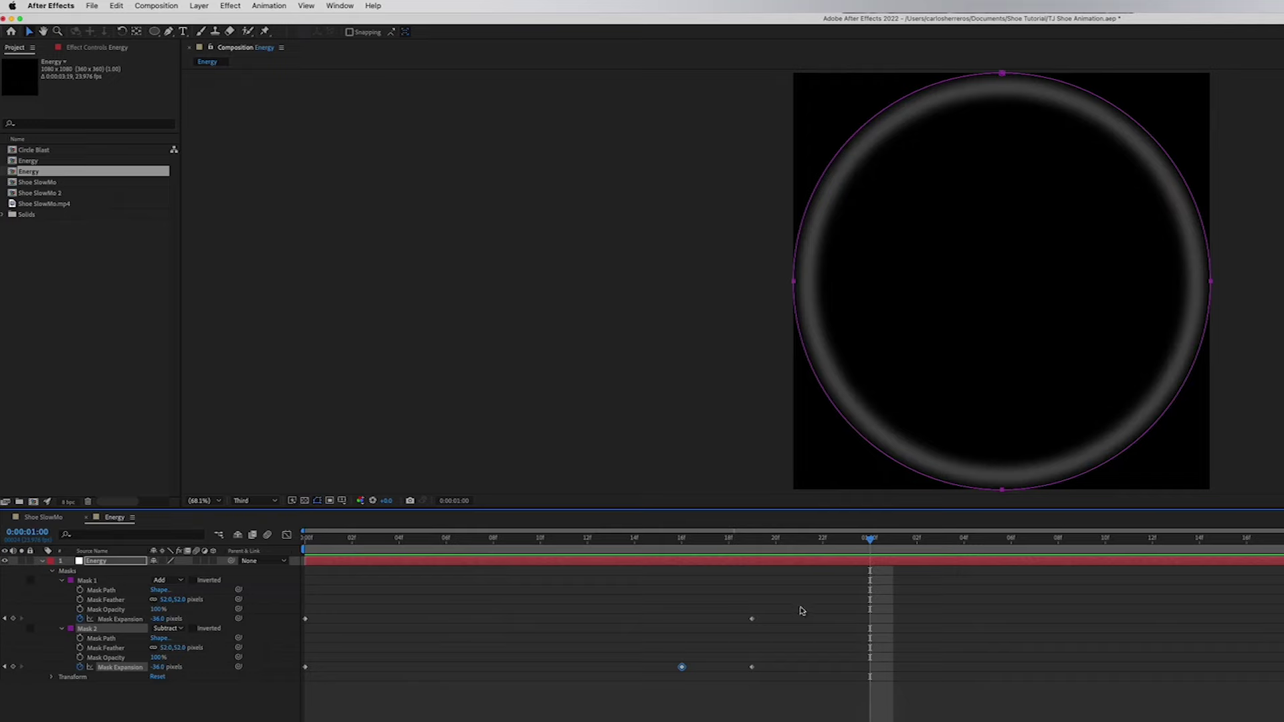
Apply Easy Ease to all Mask Expansion keyframes of both masks and preview the ring animation.
left_click_drag(800, 598, 289, 710)
right_click(683, 667)
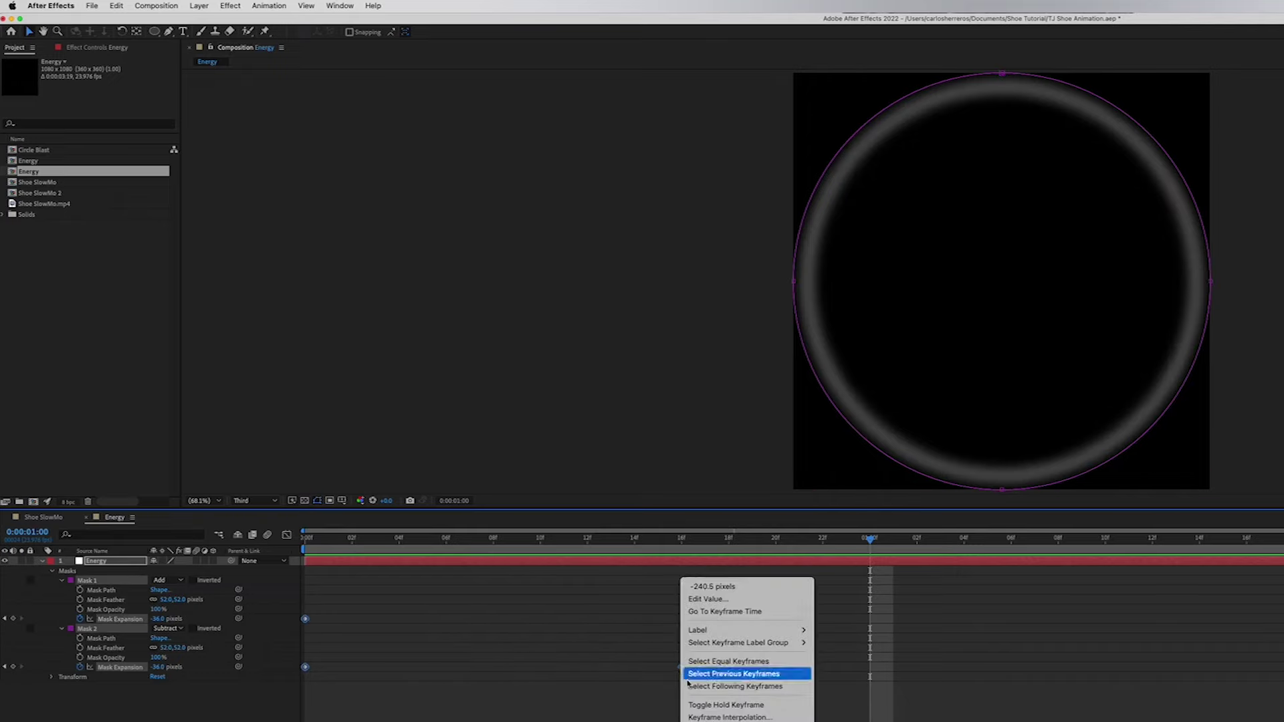
mouse_move(732, 721)
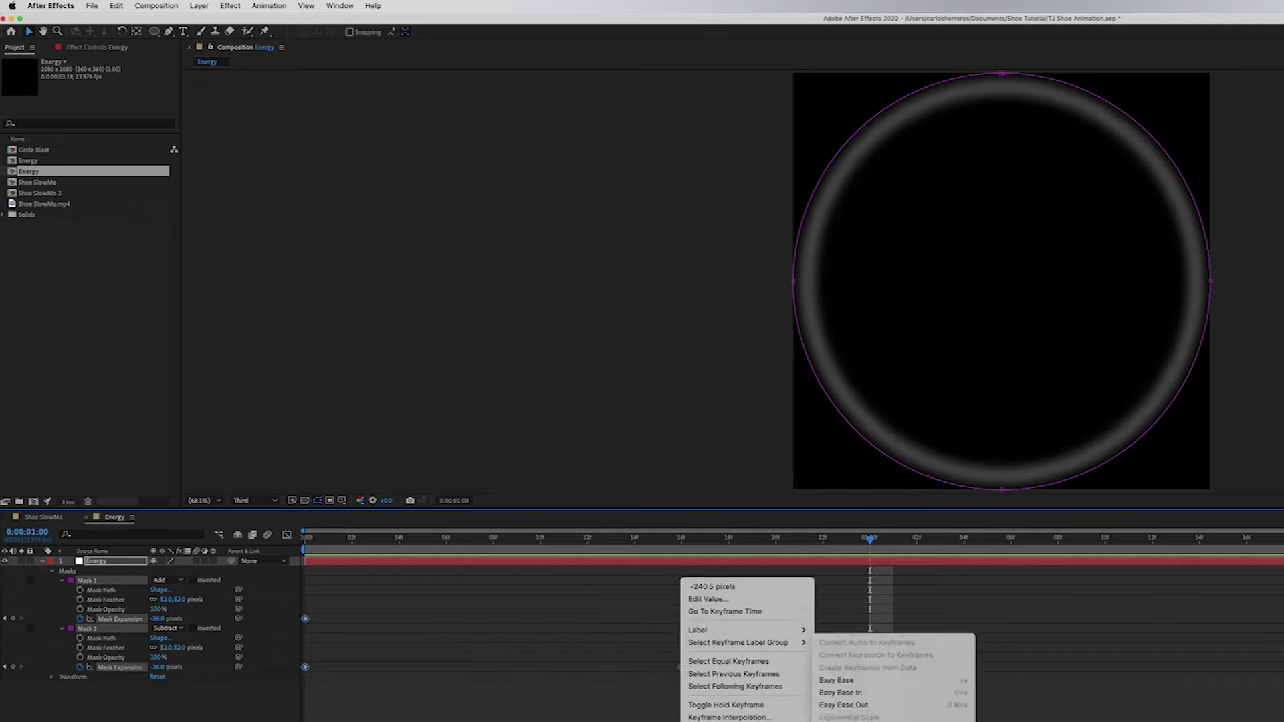
left_click(835, 680)
key("Home")
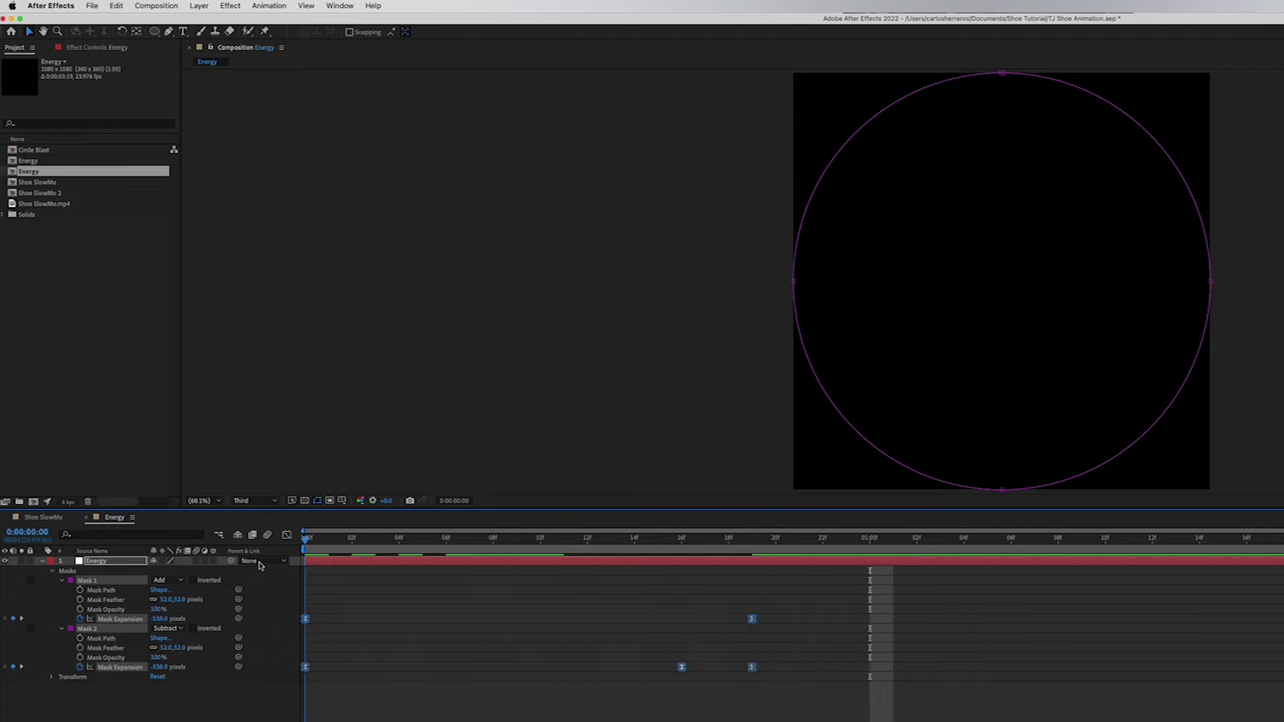
key("space")
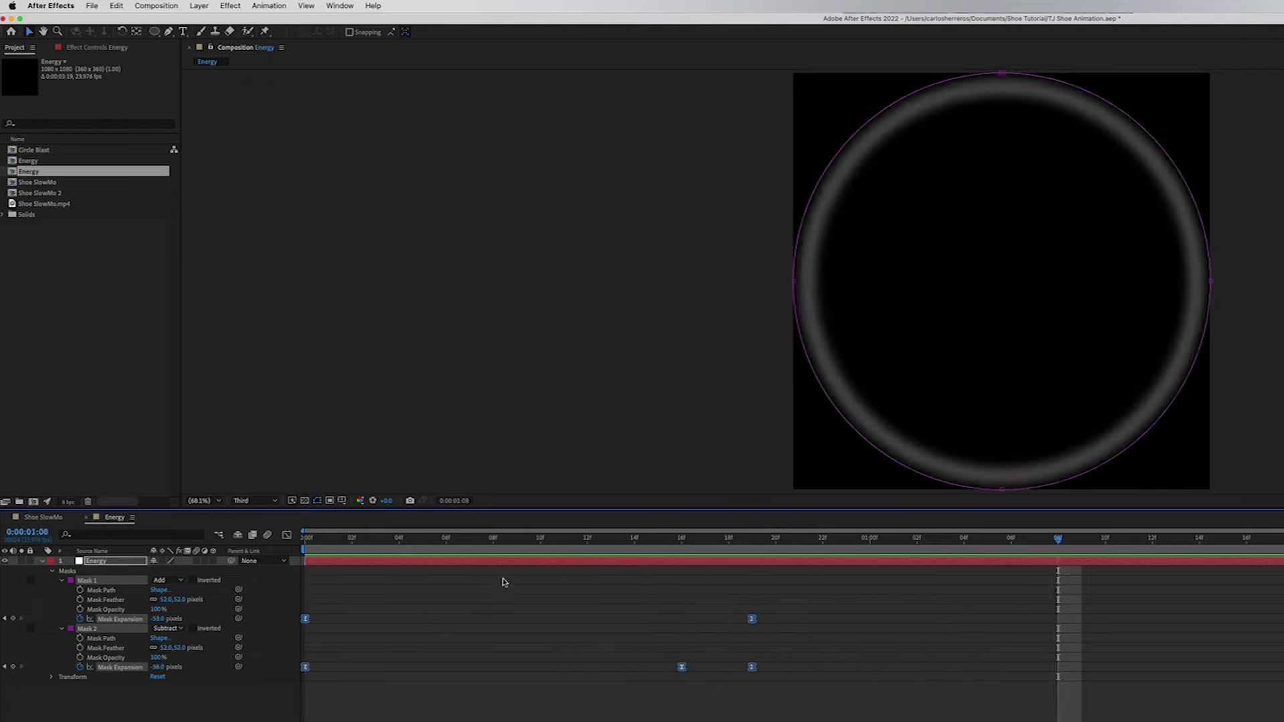
key("space")
key("space")
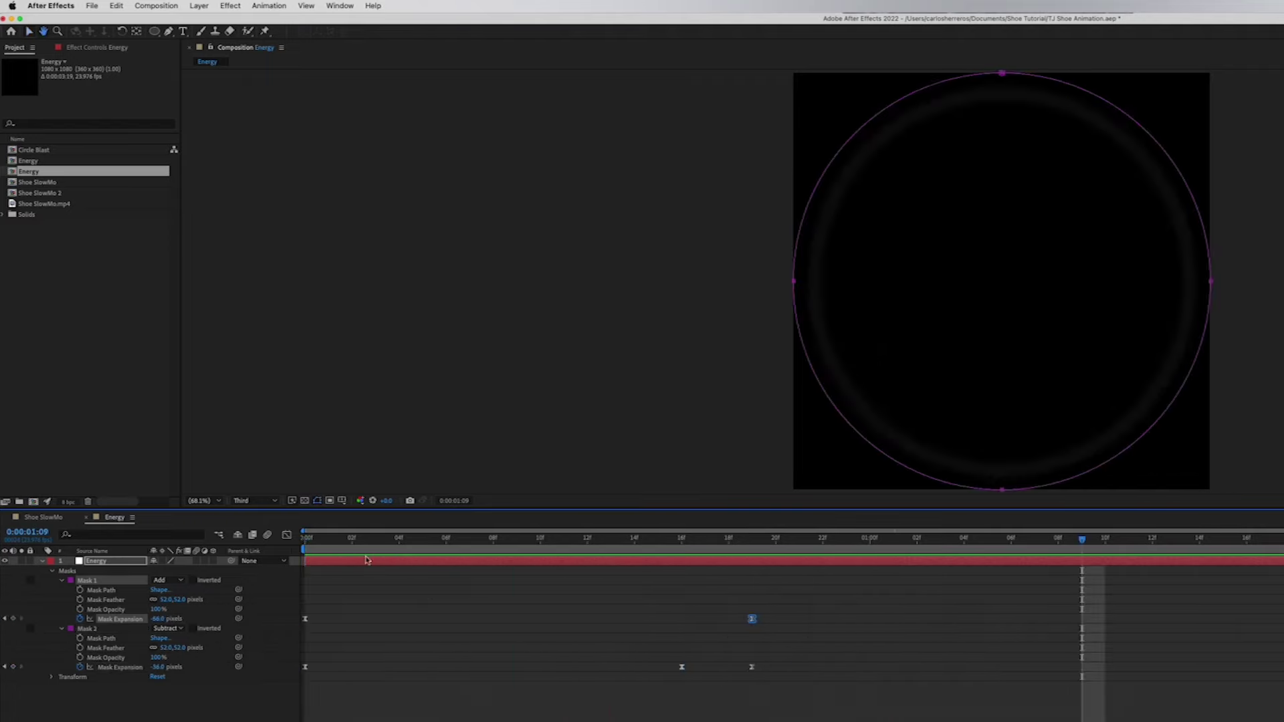
key("space")
Fade out the Energy layer with Opacity keyframes at frame 17 (100%) and frame 20, and preview the fade.
left_click(42, 561)
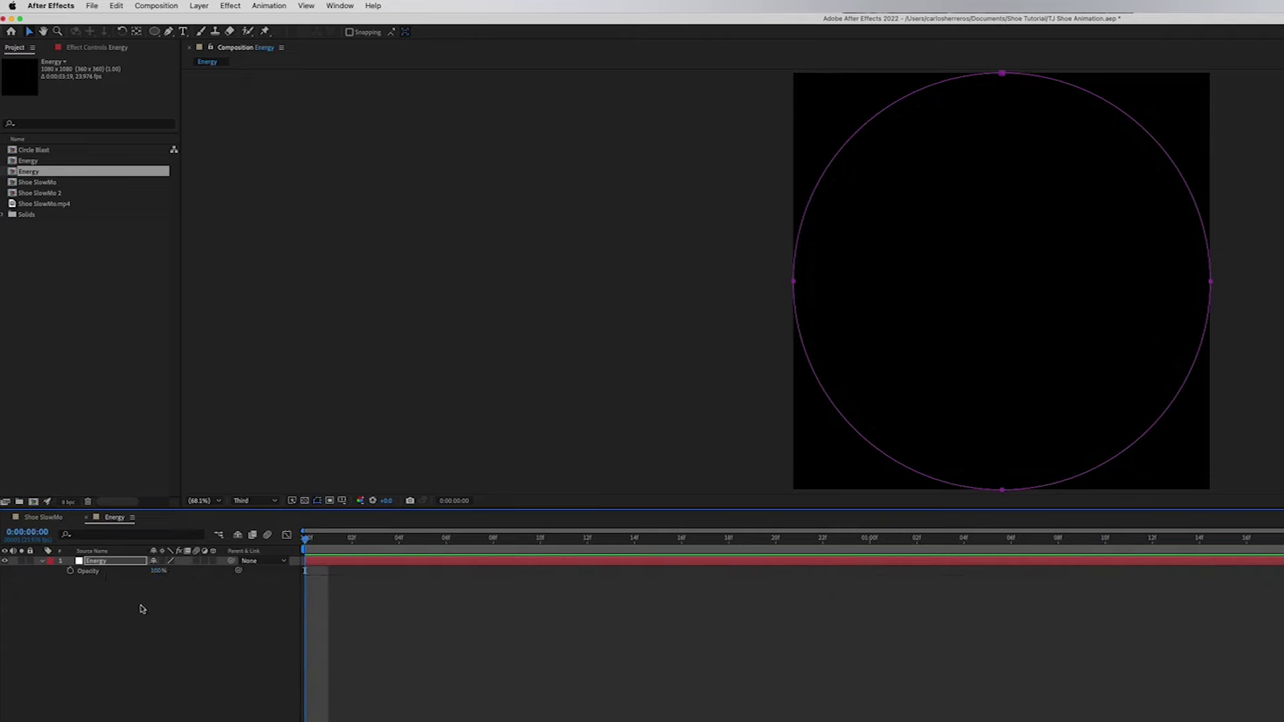
left_click_drag(340, 539, 705, 537)
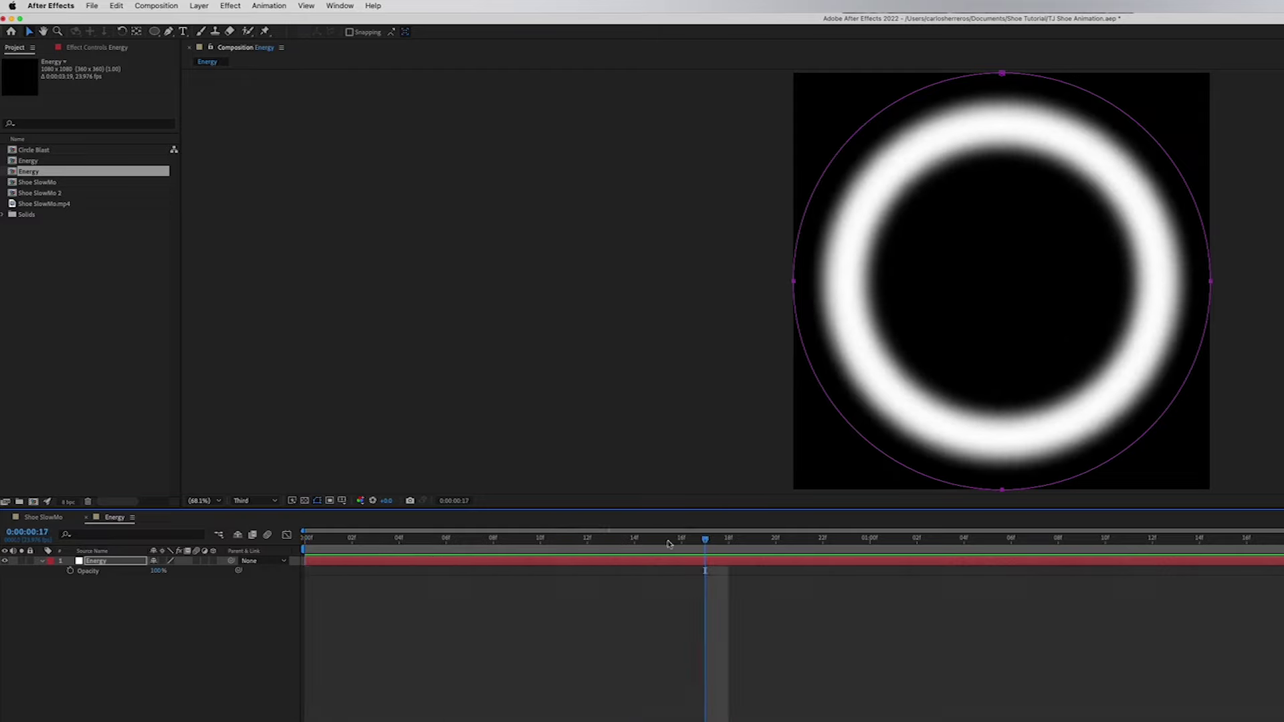
left_click(70, 571)
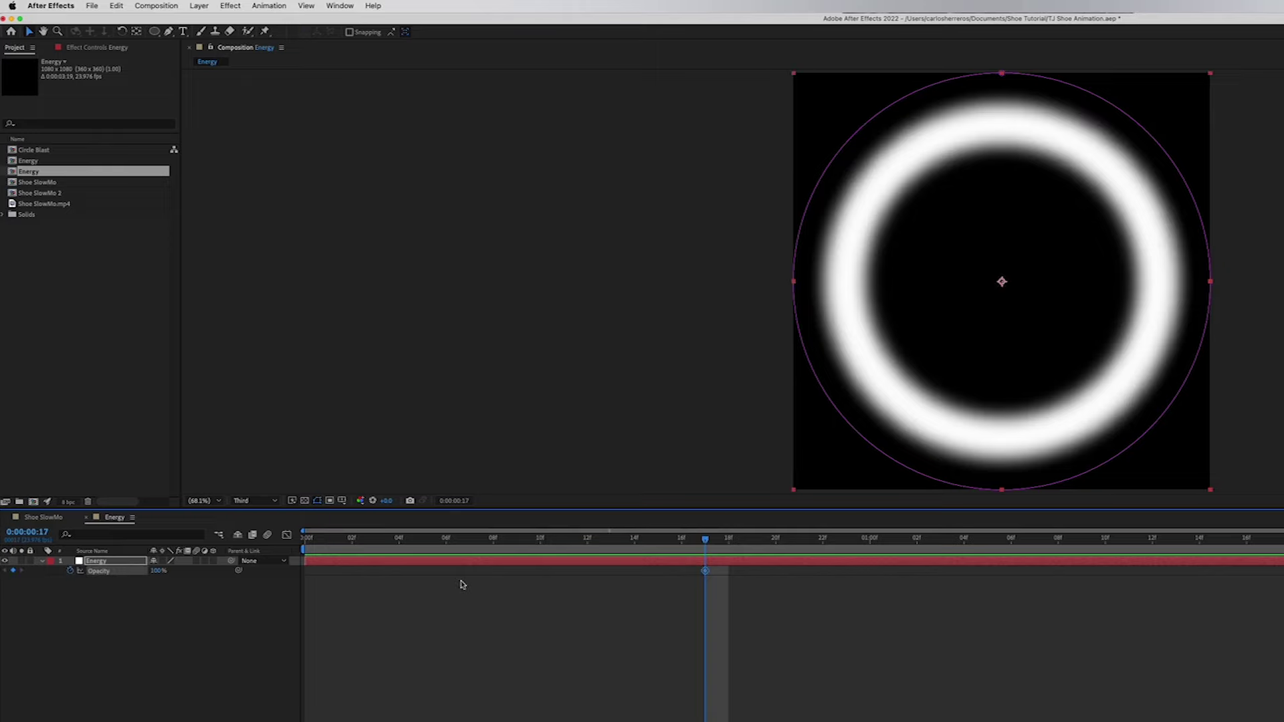
left_click_drag(713, 547, 782, 547)
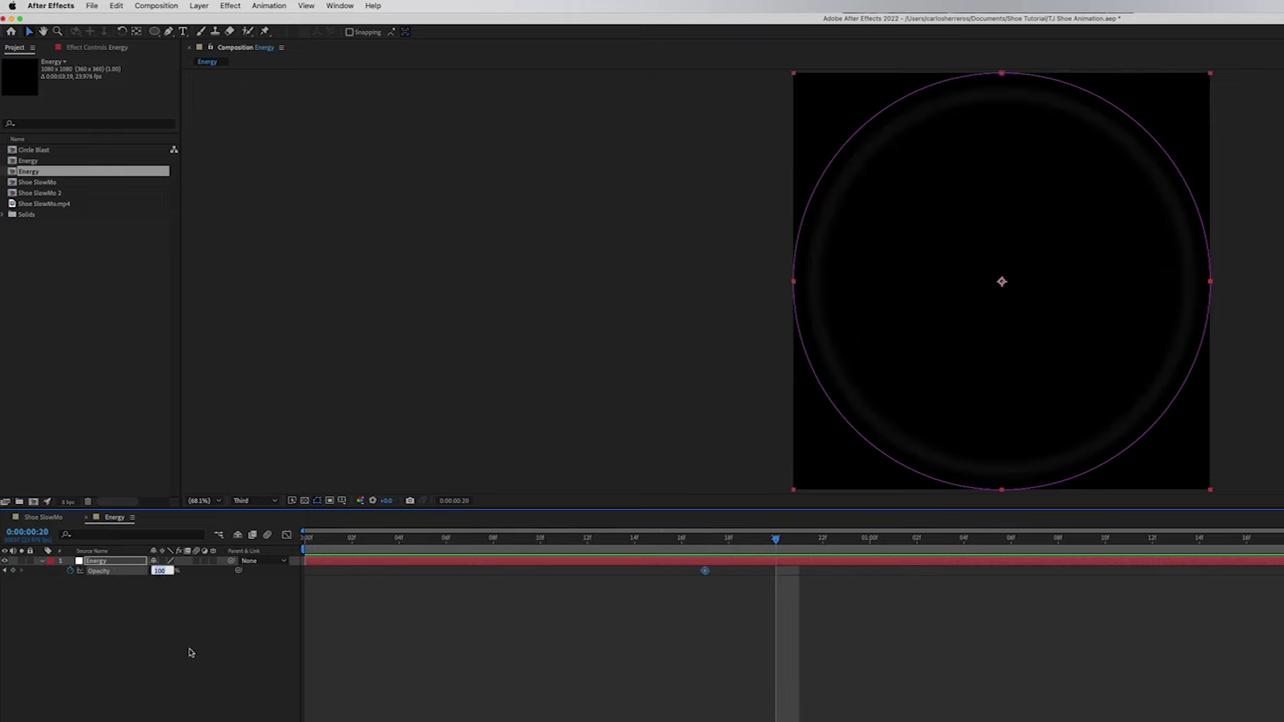
key("Return")
left_click_drag(733, 546, 294, 556)
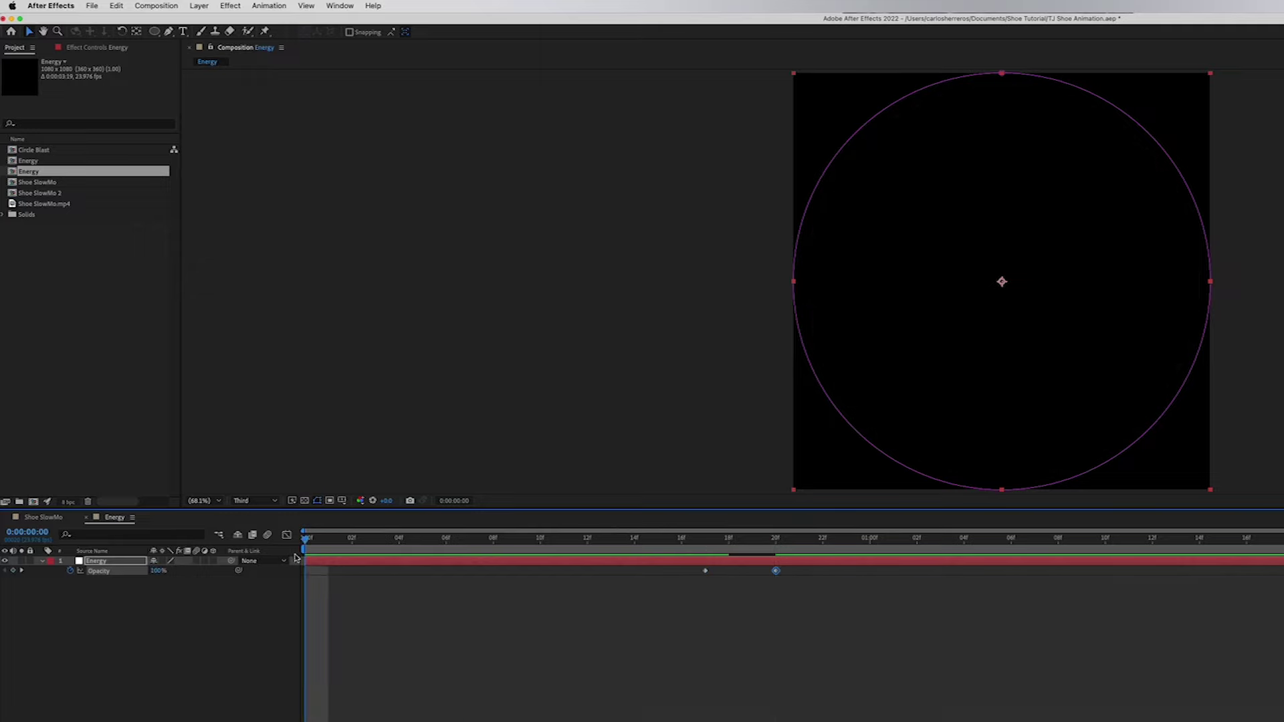
key("space")
Create a new composition from the Shoe SlowMo.mp4 footage and preview it.
left_click(119, 353)
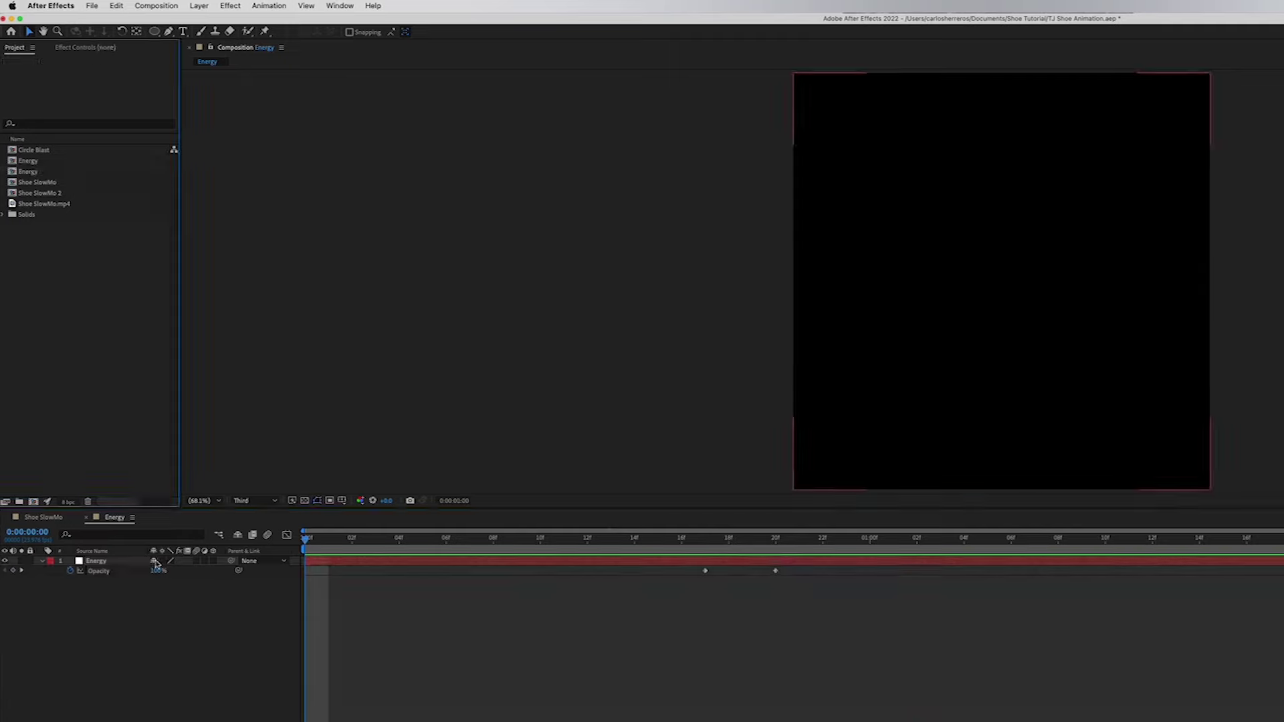
left_click(41, 207)
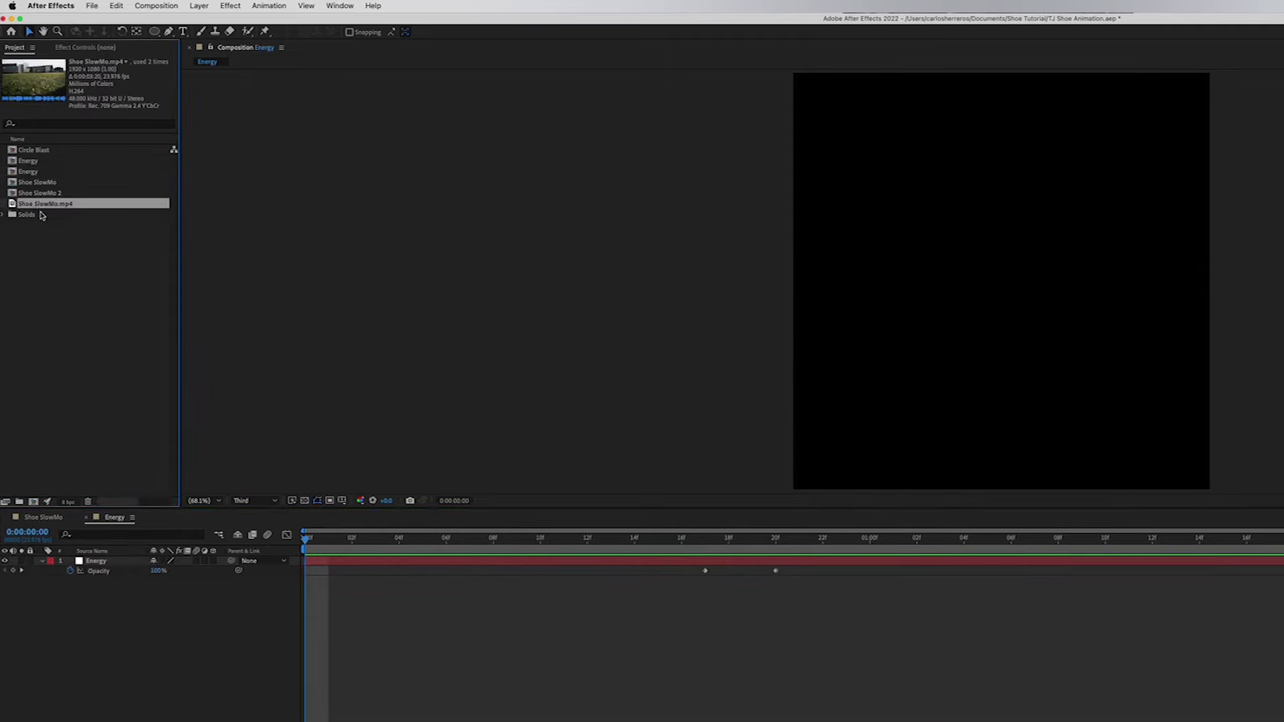
left_click_drag(38, 206, 80, 362)
left_click_drag(34, 503, 33, 502)
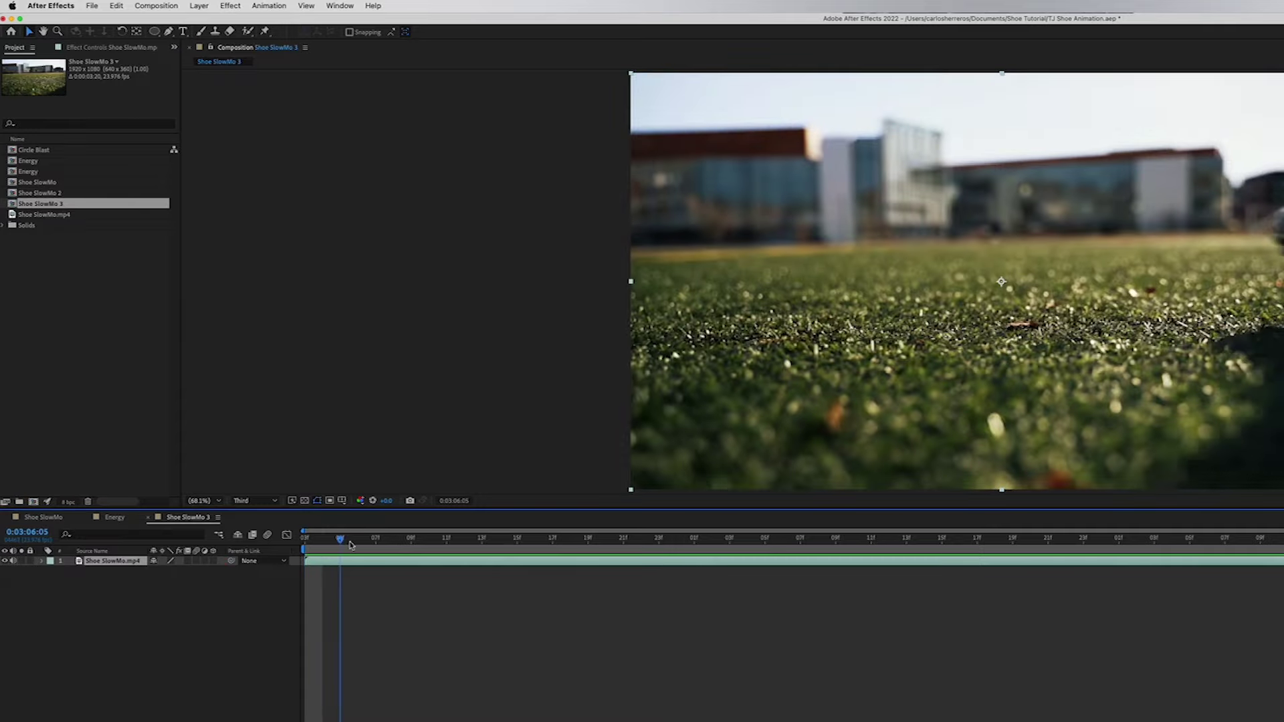
key("space")
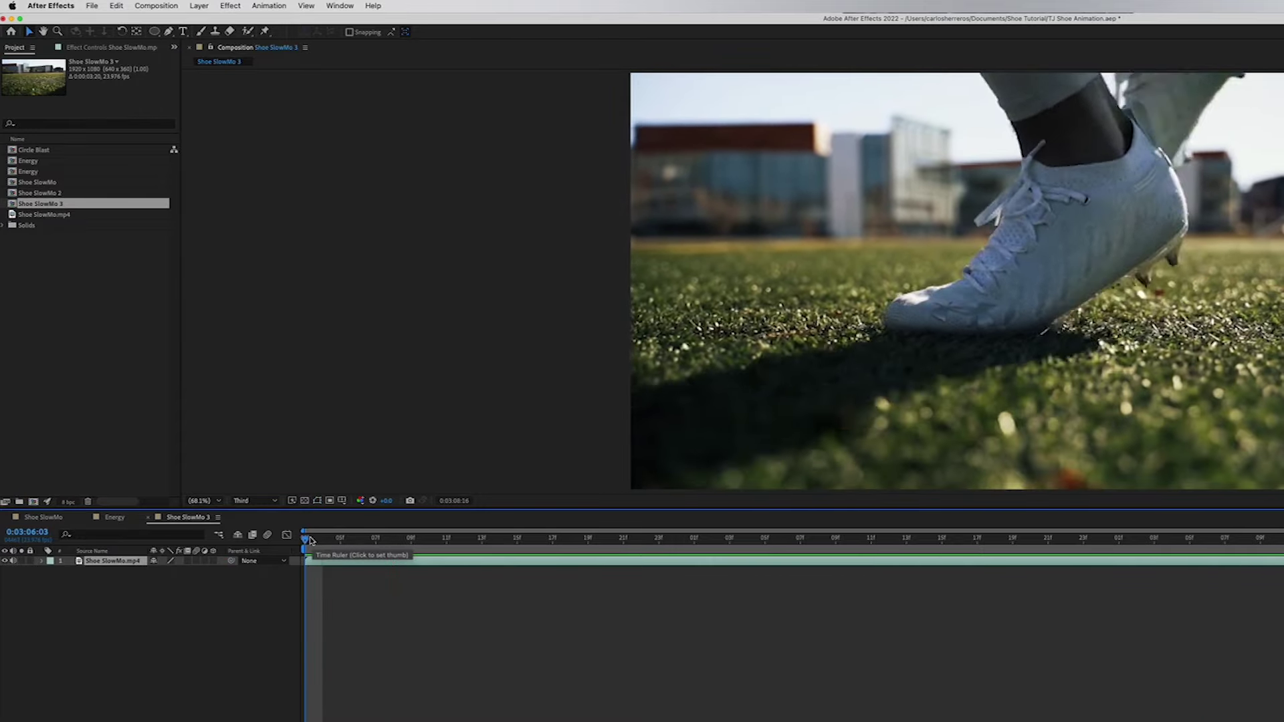
Add the Energy composition above the Shoe SlowMo.mp4 layer and shift its start to 0:03:06:10, when the foot lands.
left_click(28, 171)
left_click_drag(28, 173, 99, 550)
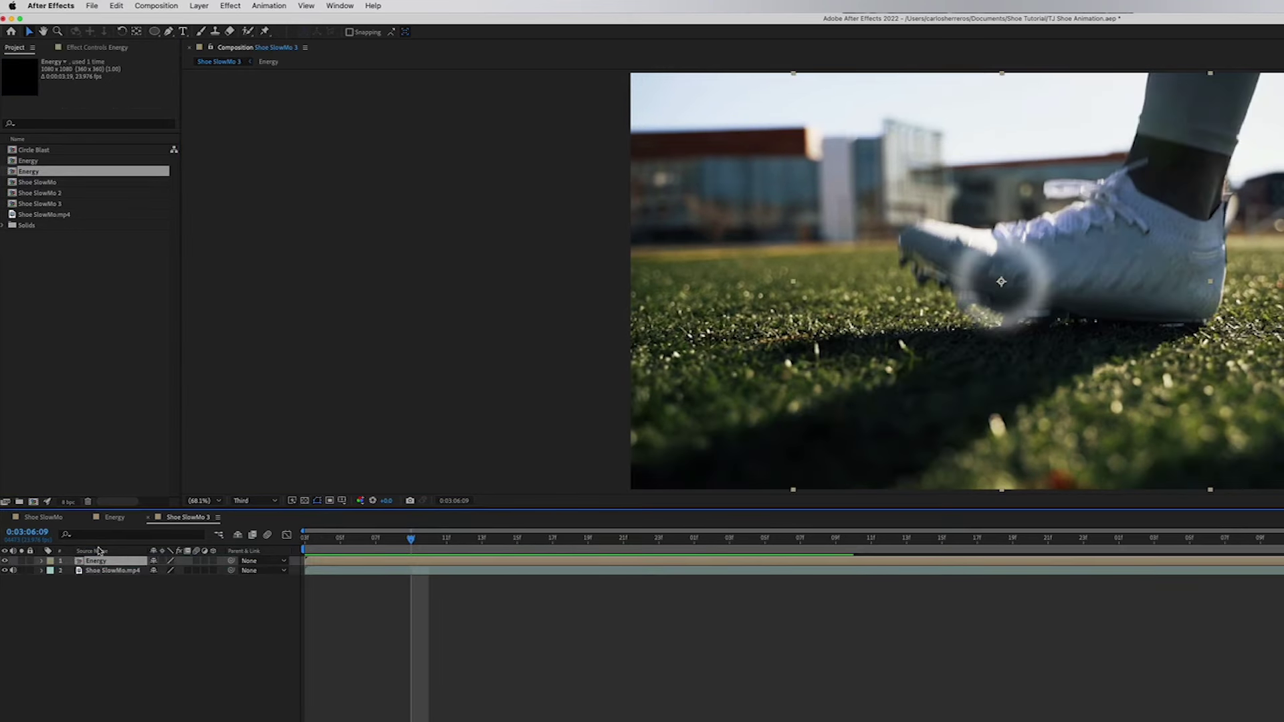
left_click_drag(304, 539, 434, 522)
key("space")
key("space")
left_click_drag(321, 563, 565, 535)
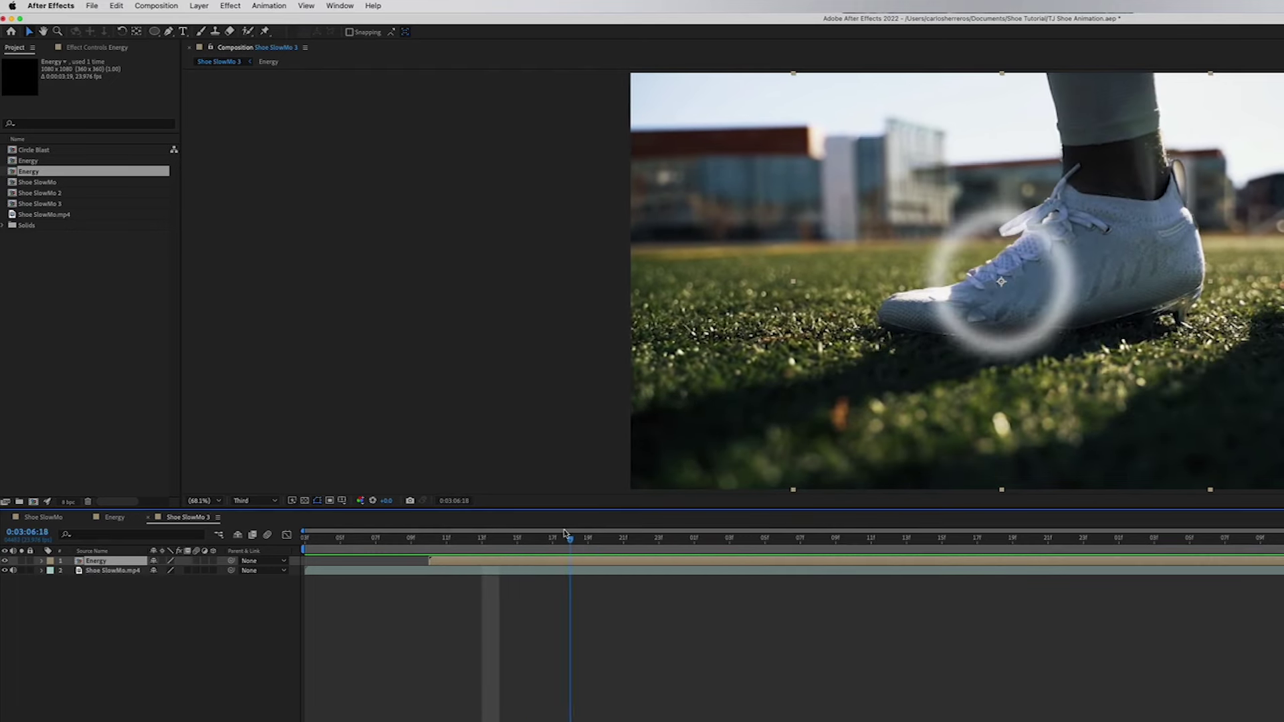
Make the solid inside the Energy composition a 3D layer and set its X Rotation to -82°.
left_click(117, 518)
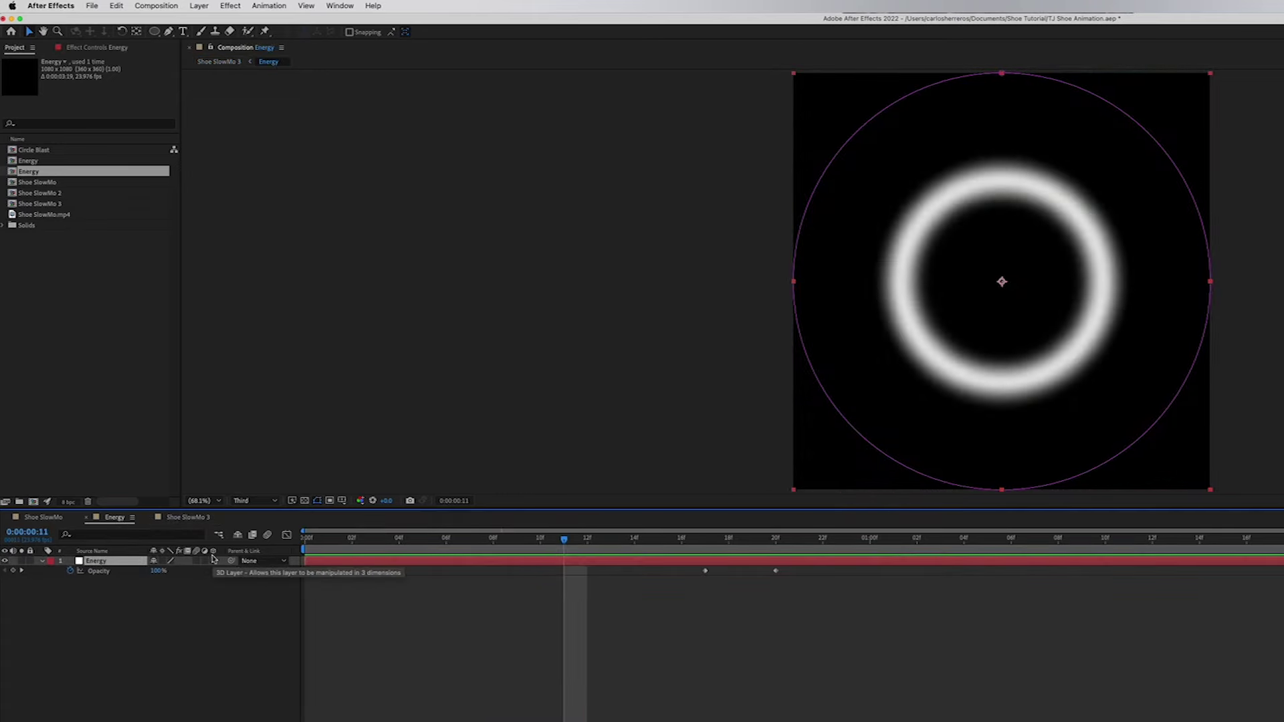
left_click(212, 560)
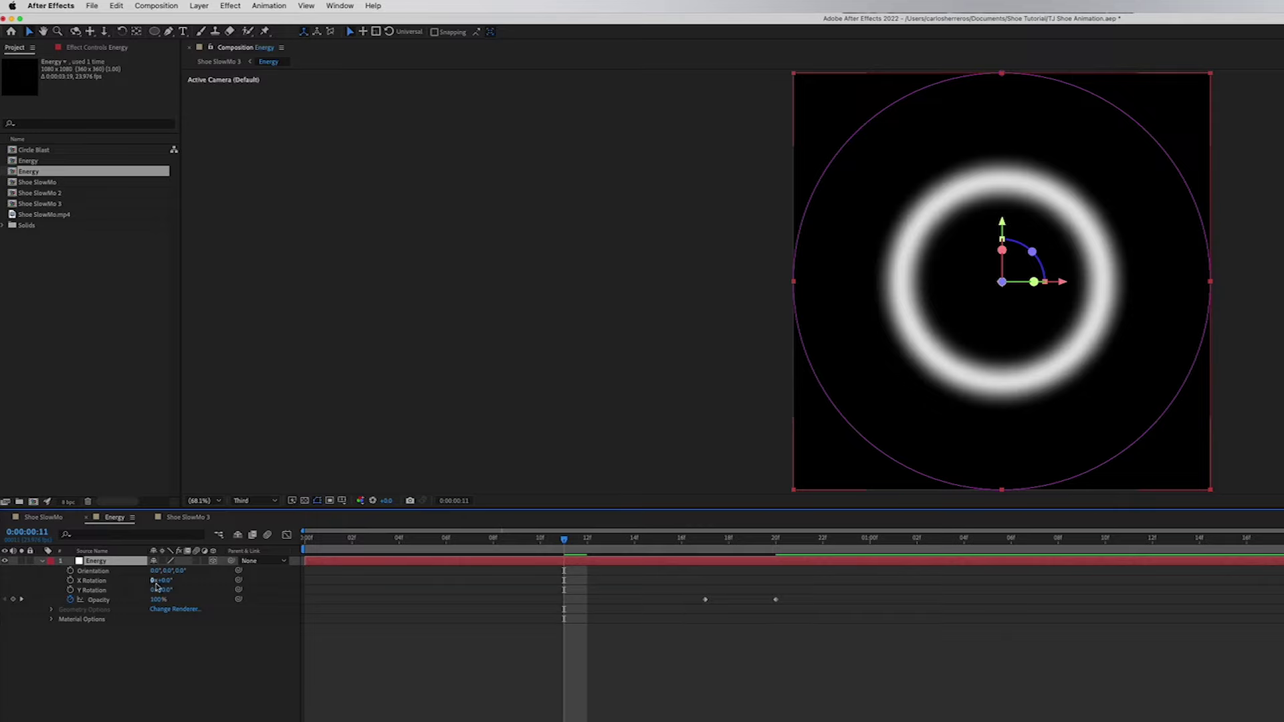
left_click_drag(166, 581, 116, 579)
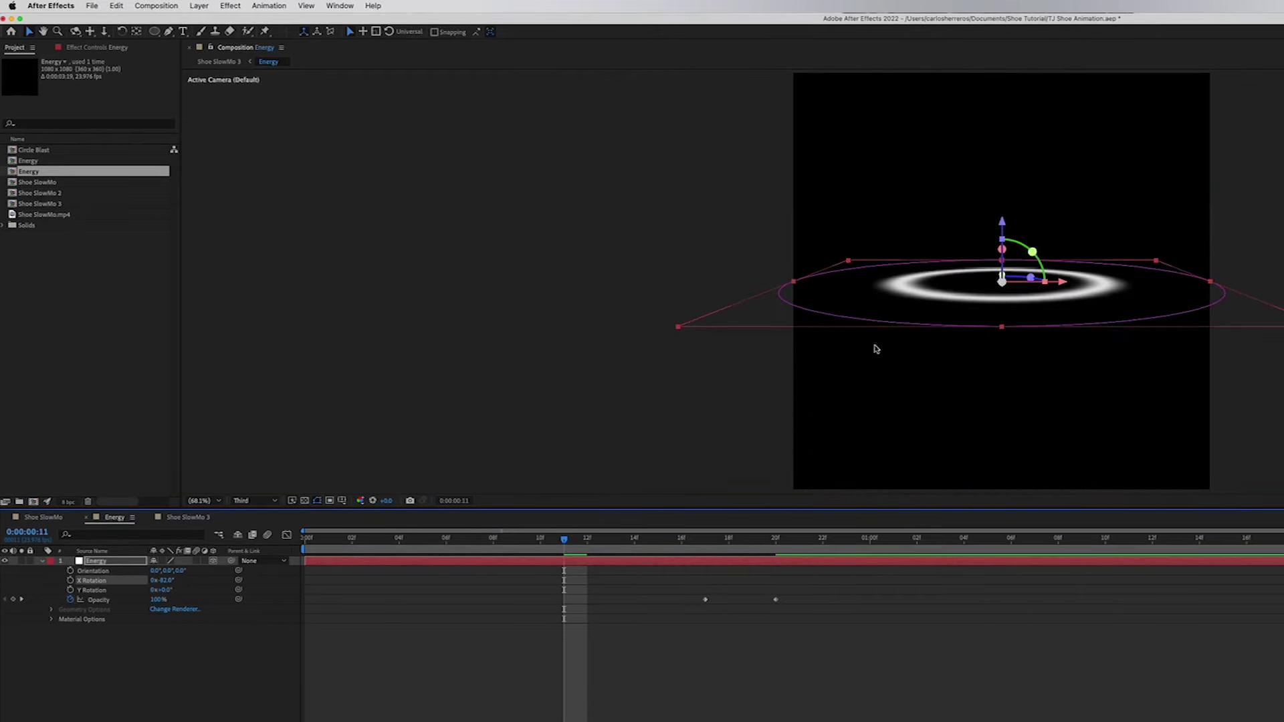
Move the flattened ring left and down onto the grass near the shoe's toe, and check it over the shoe footage.
left_click_drag(1059, 286, 997, 287)
left_click_drag(939, 226, 936, 299)
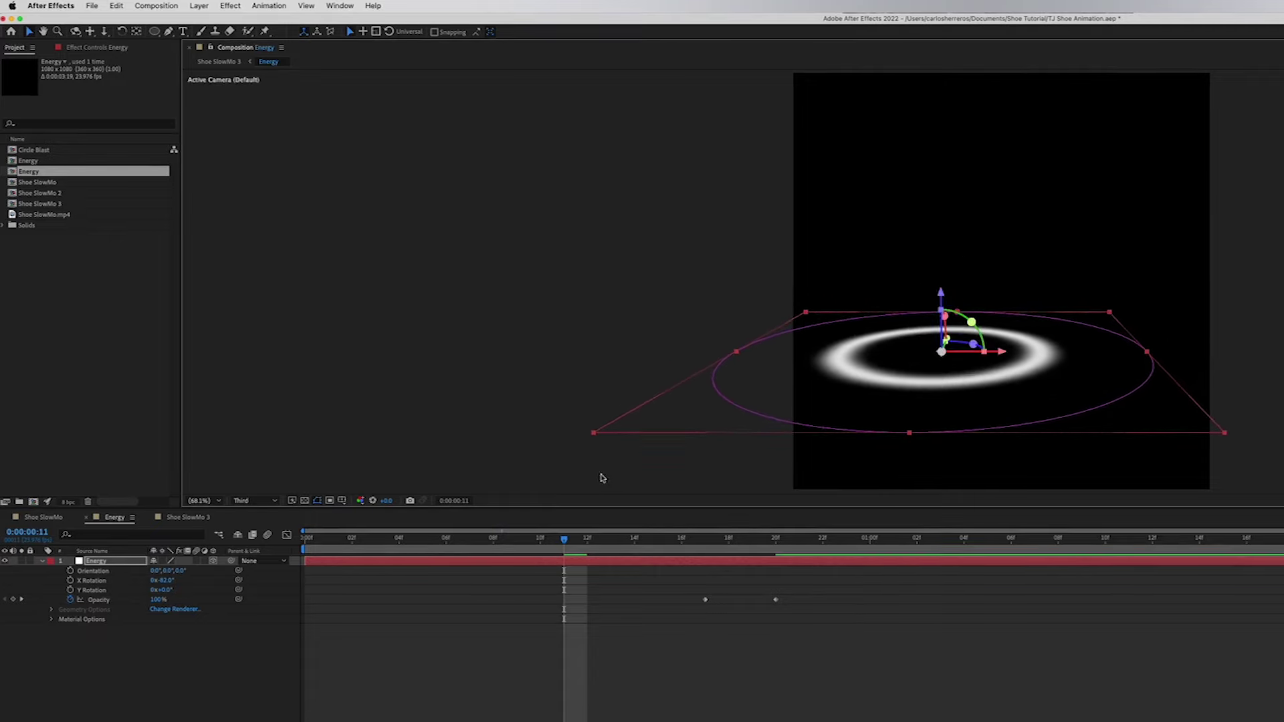
left_click(191, 517)
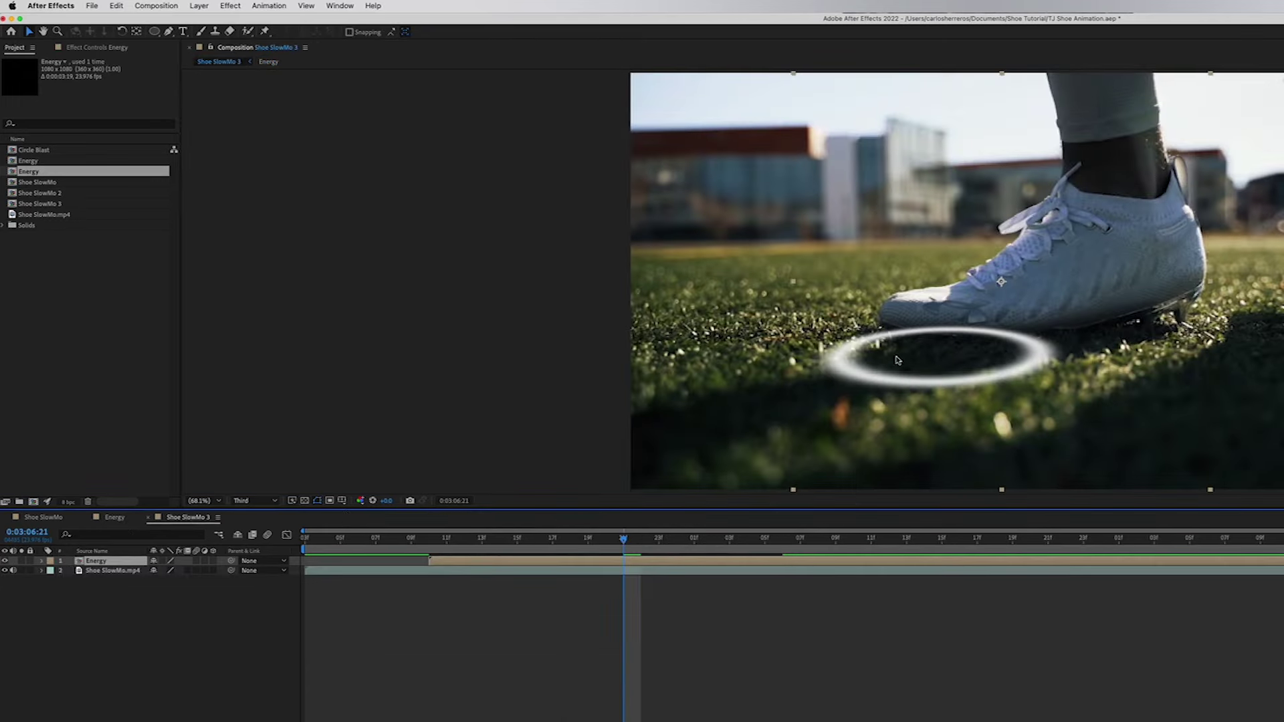
left_click_drag(623, 539, 729, 532)
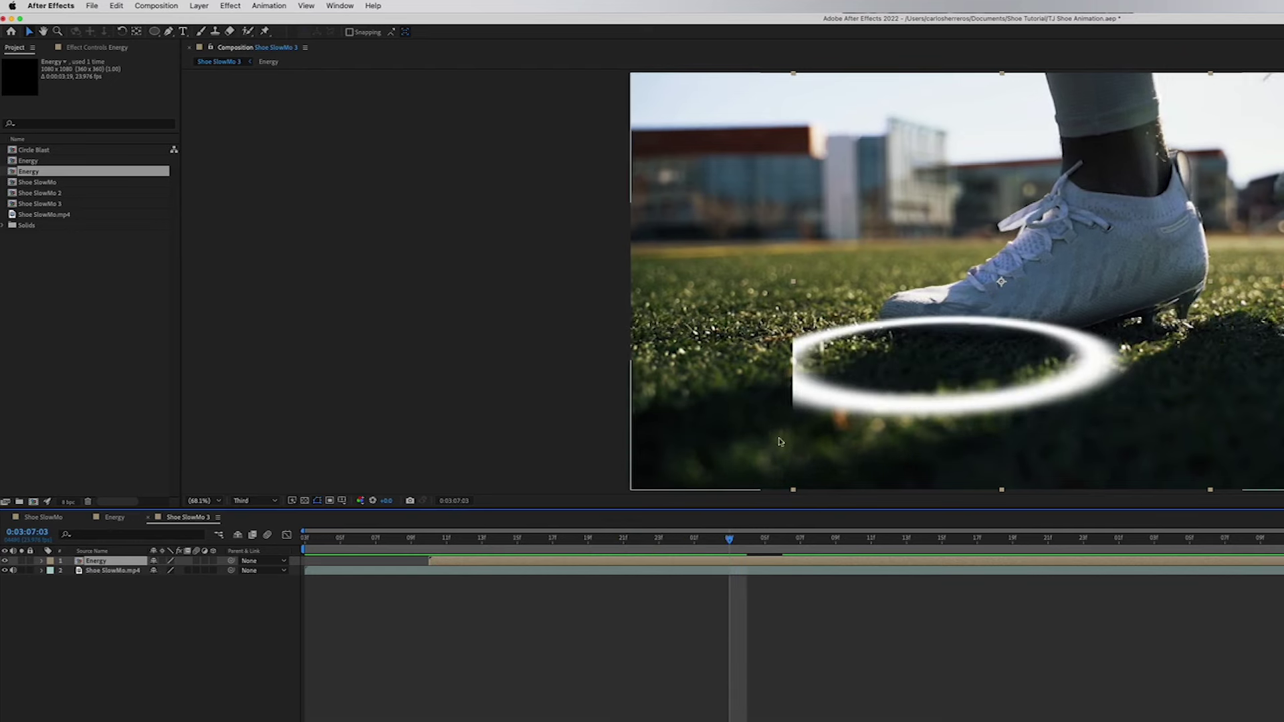
left_click_drag(728, 542, 667, 547)
Widen the Energy composition to 1920 px and check the ring at frame 13.
double_click(508, 562)
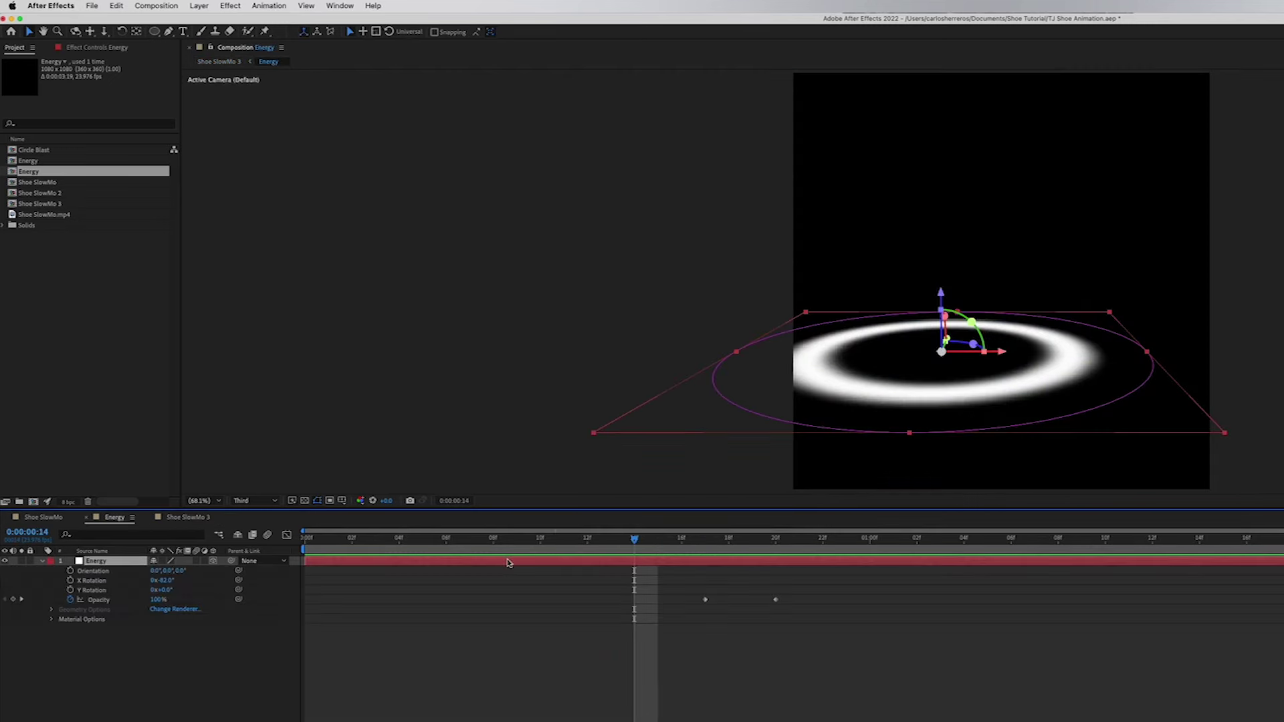
left_click(155, 6)
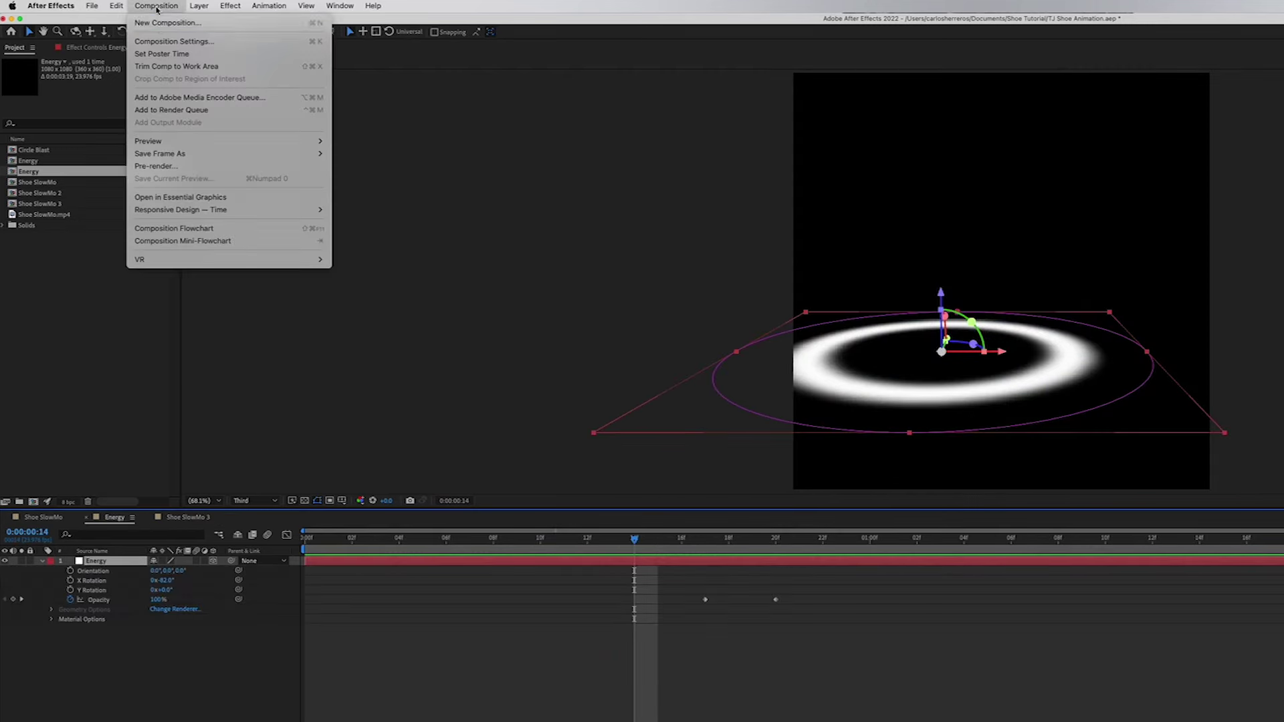
left_click(160, 42)
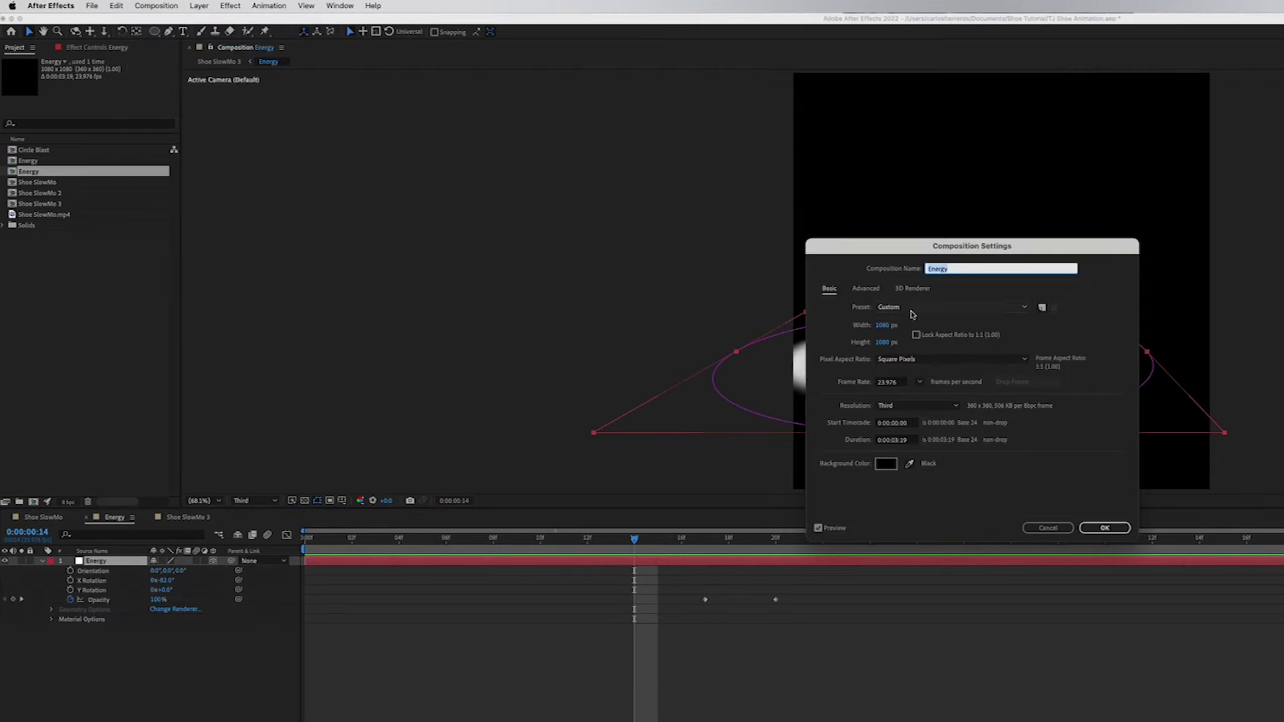
left_click(884, 326)
type("1")
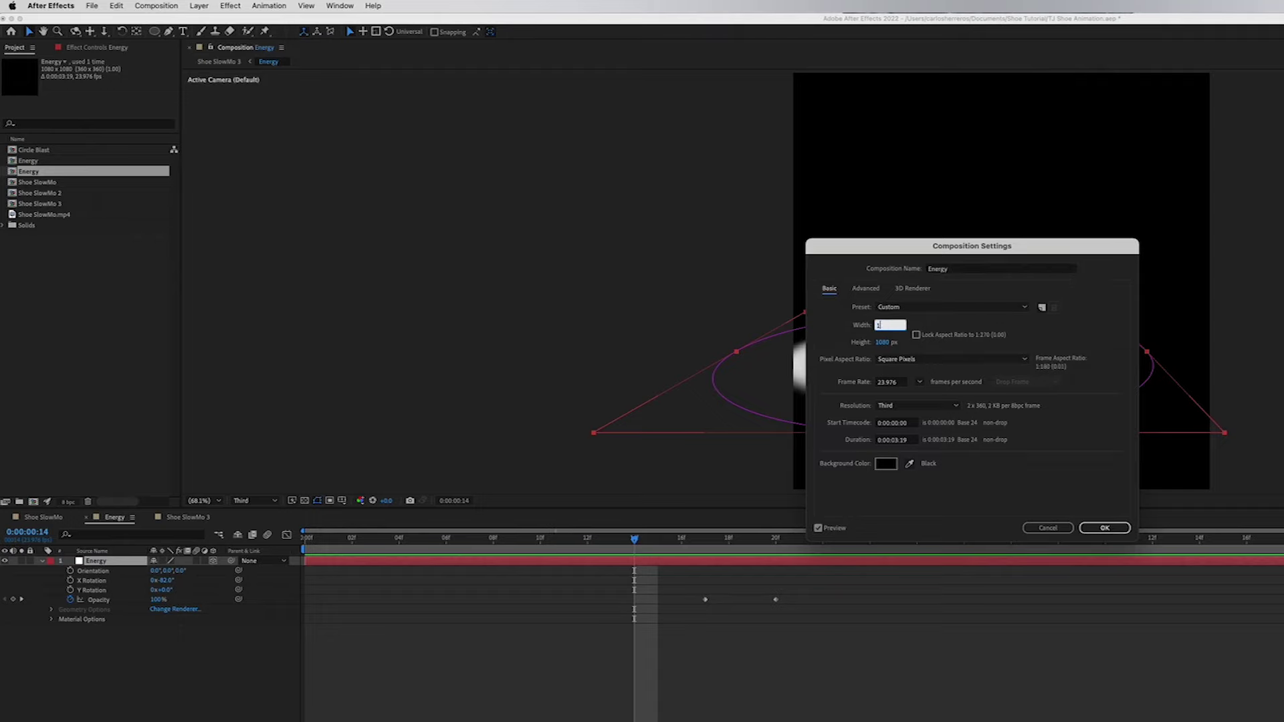
type("920")
left_click(1103, 528)
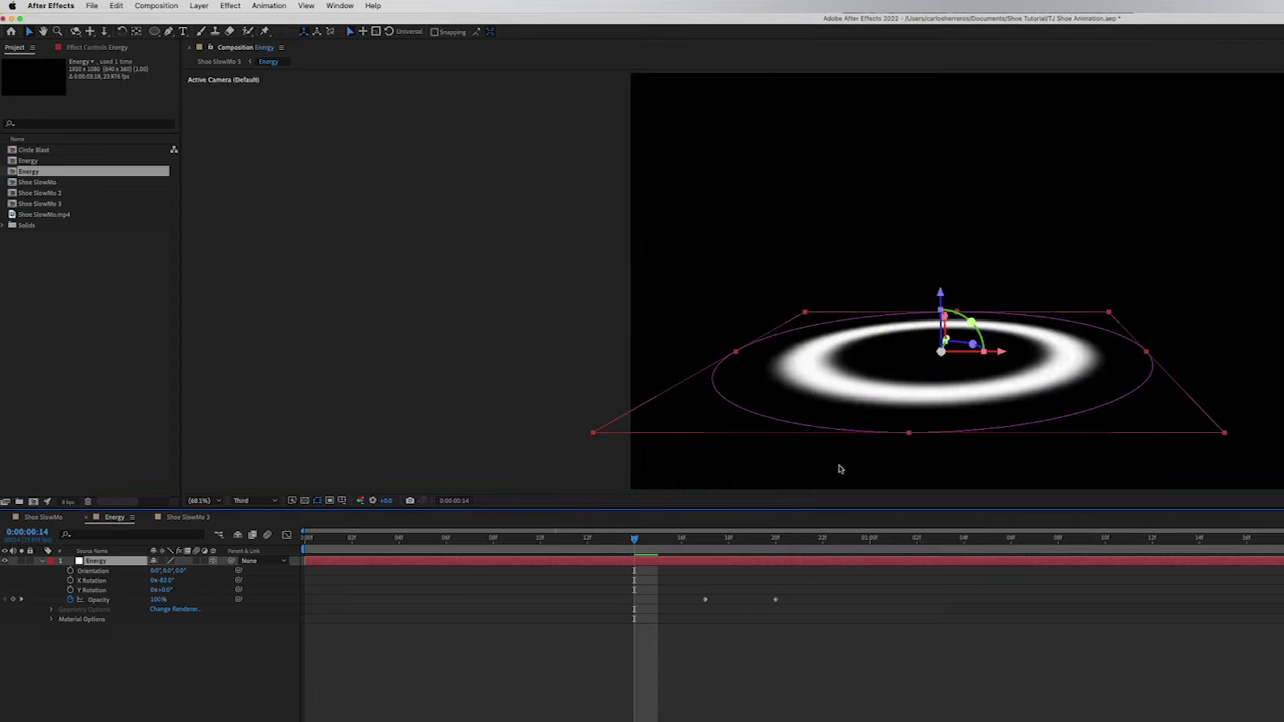
mouse_move(634, 542)
left_mouse_down()
mouse_move(829, 539)
mouse_move(610, 539)
left_mouse_up()
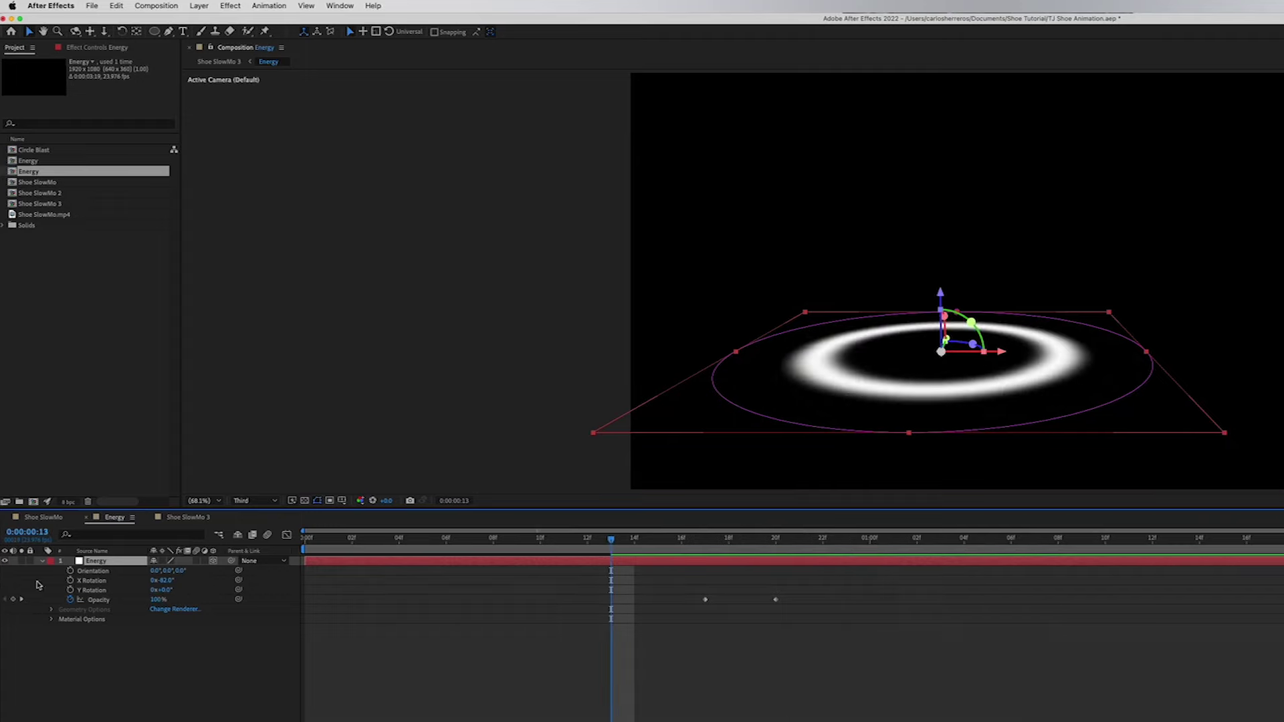
Delay the later Mask Expansion keyframes of both masks in the Energy composition so the last ones fall at 0:00:01:13, and preview the ring.
left_click(42, 562)
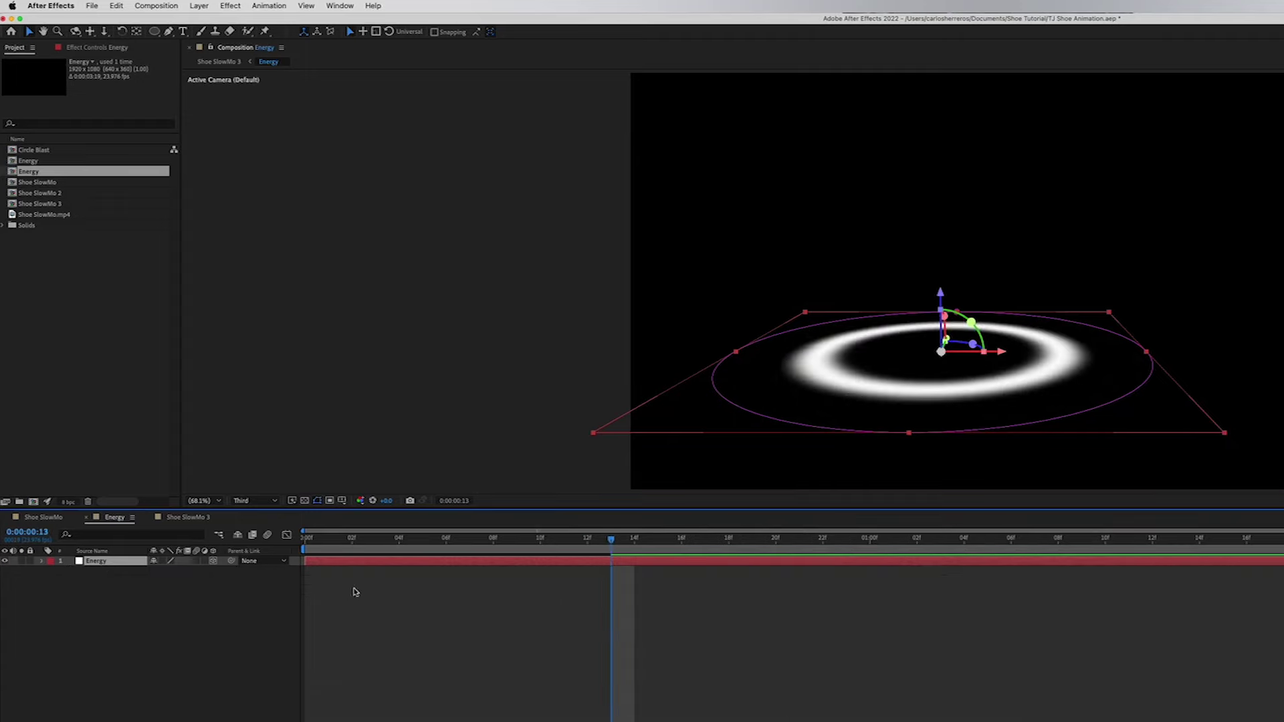
left_click(42, 562)
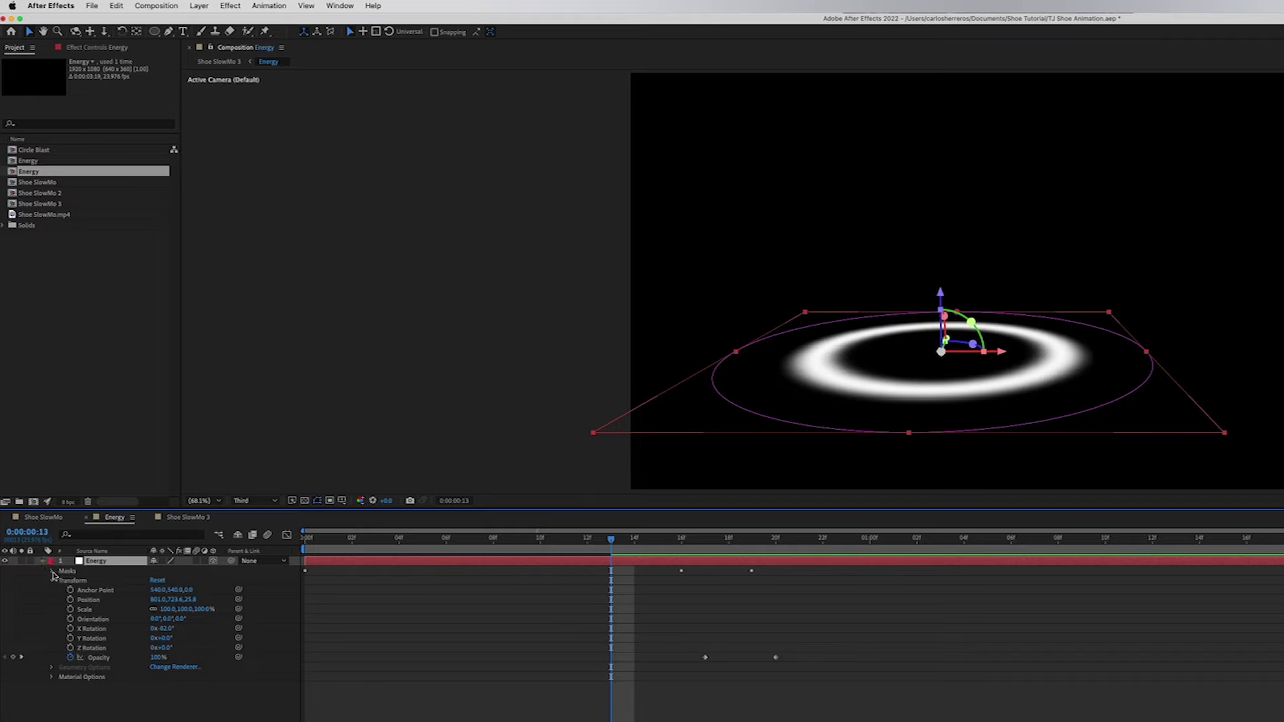
left_click(52, 572)
left_click(63, 581)
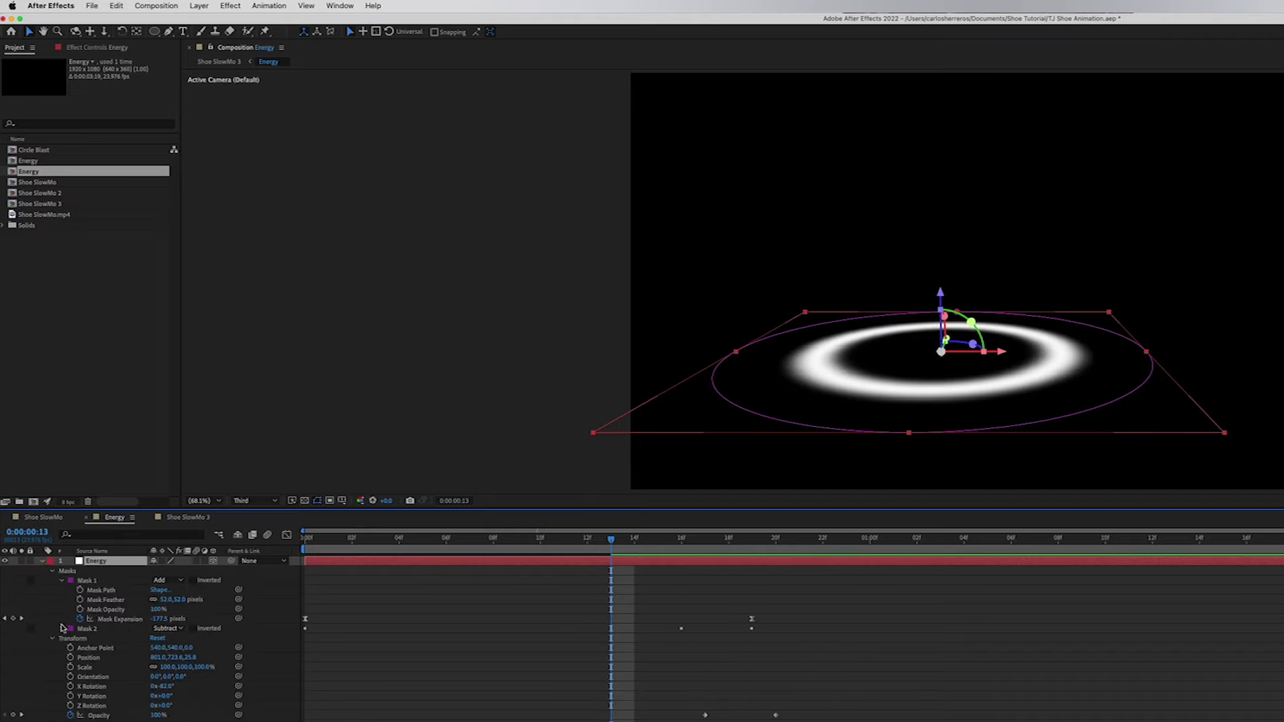
left_click(63, 629)
scroll(693, 641, "down", 2)
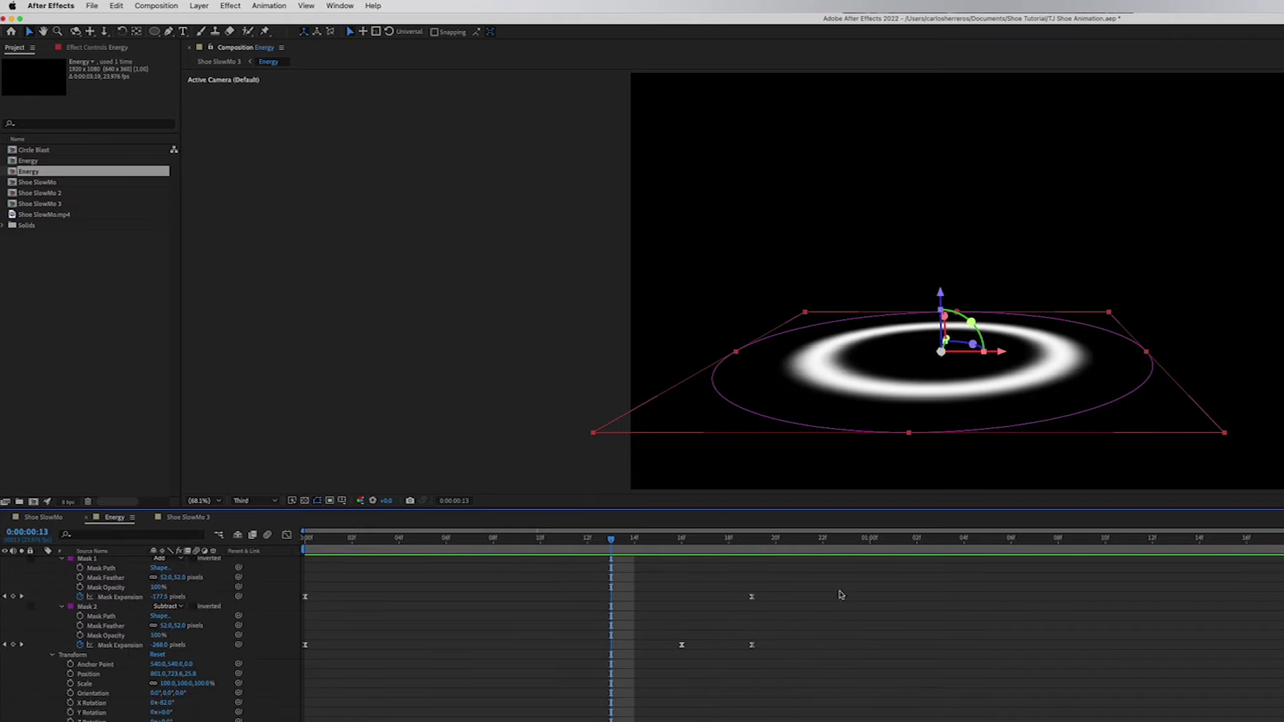
mouse_move(841, 584)
left_mouse_down()
mouse_move(702, 721)
mouse_move(652, 721)
left_mouse_up()
left_click_drag(752, 645, 1176, 645)
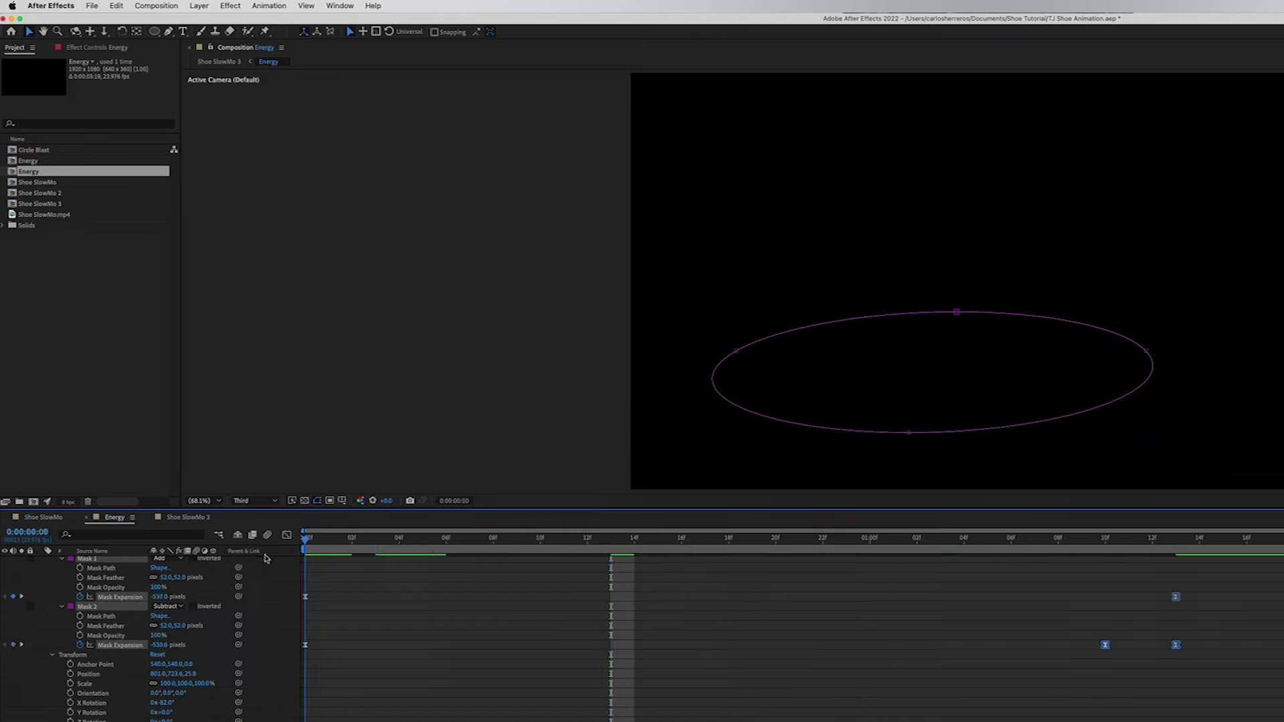
key("Home")
scroll(10, 620, "up", 1)
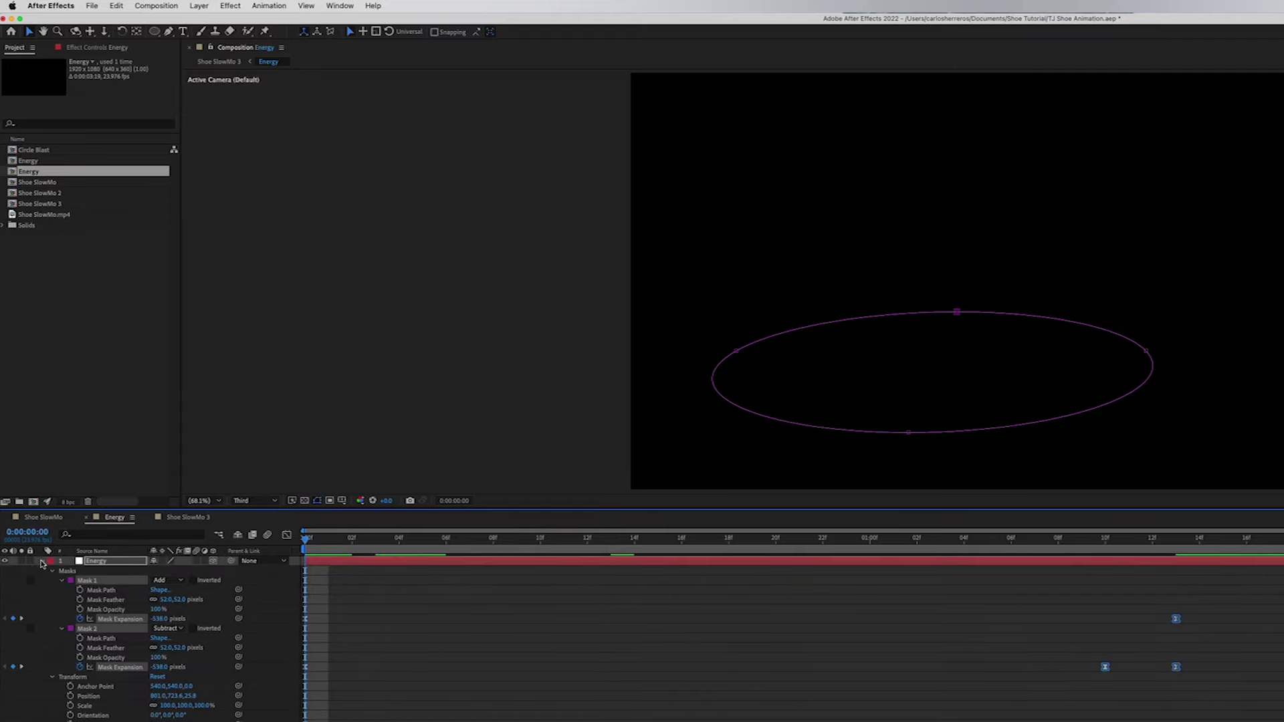
left_click(41, 562)
key("space")
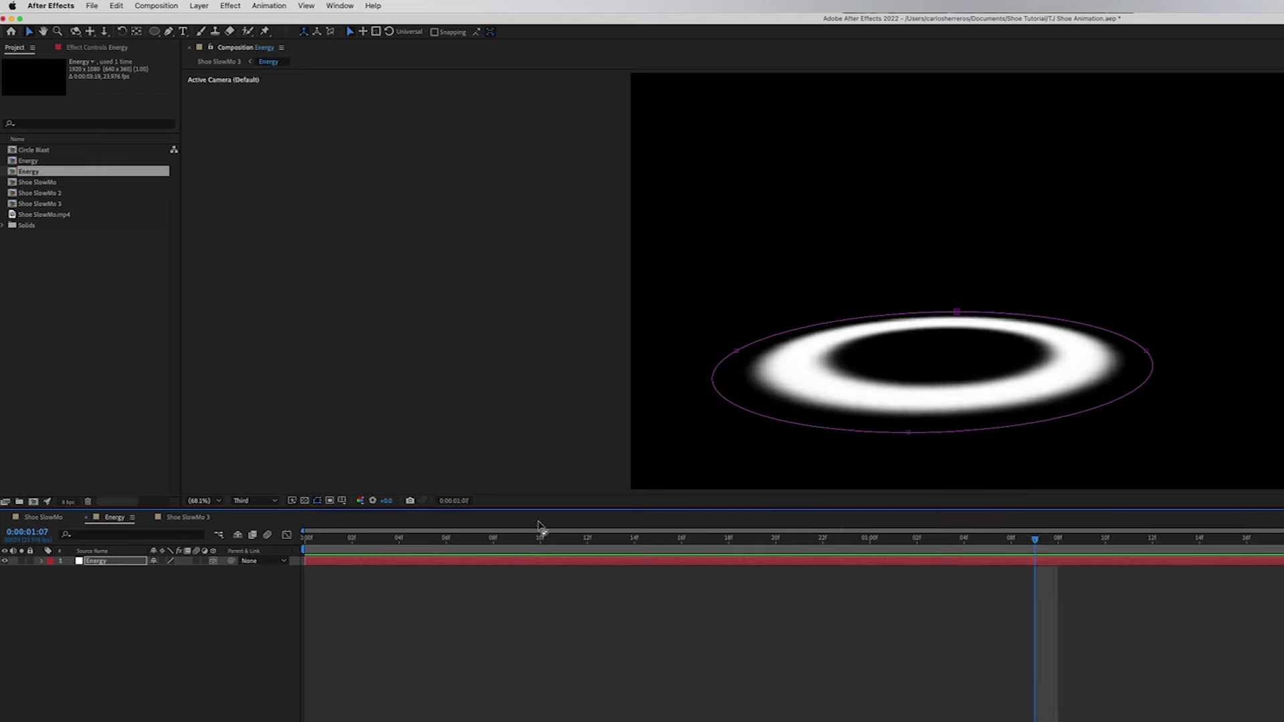
Scale the ring solid in the Energy composition to 205% and return to the first frame.
left_click(349, 565)
key("s")
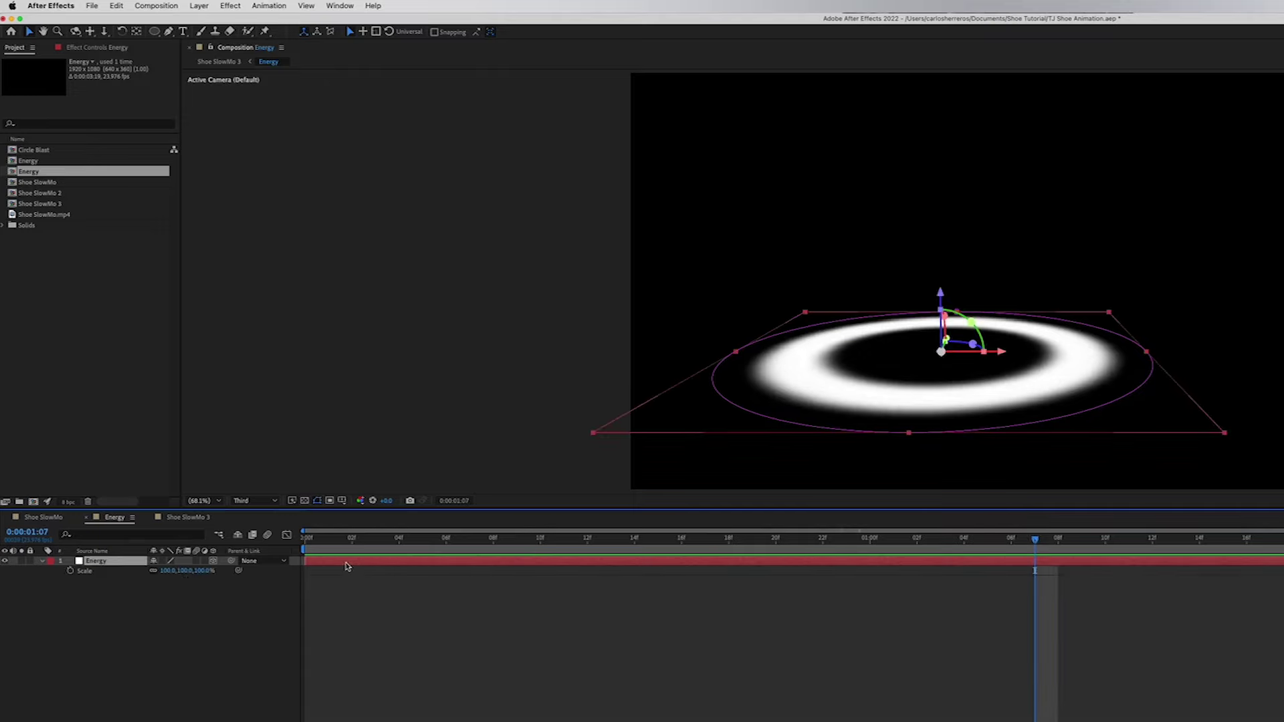
left_click_drag(168, 572, 229, 571)
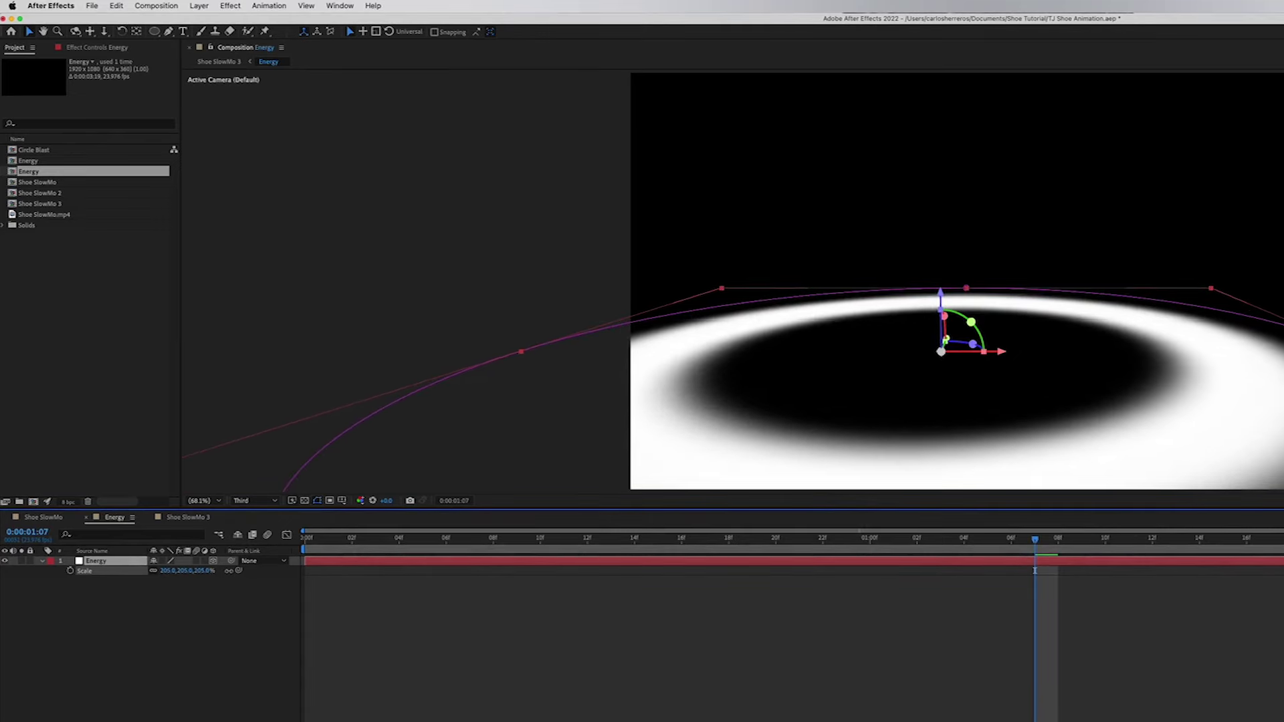
left_click_drag(425, 541, 304, 539)
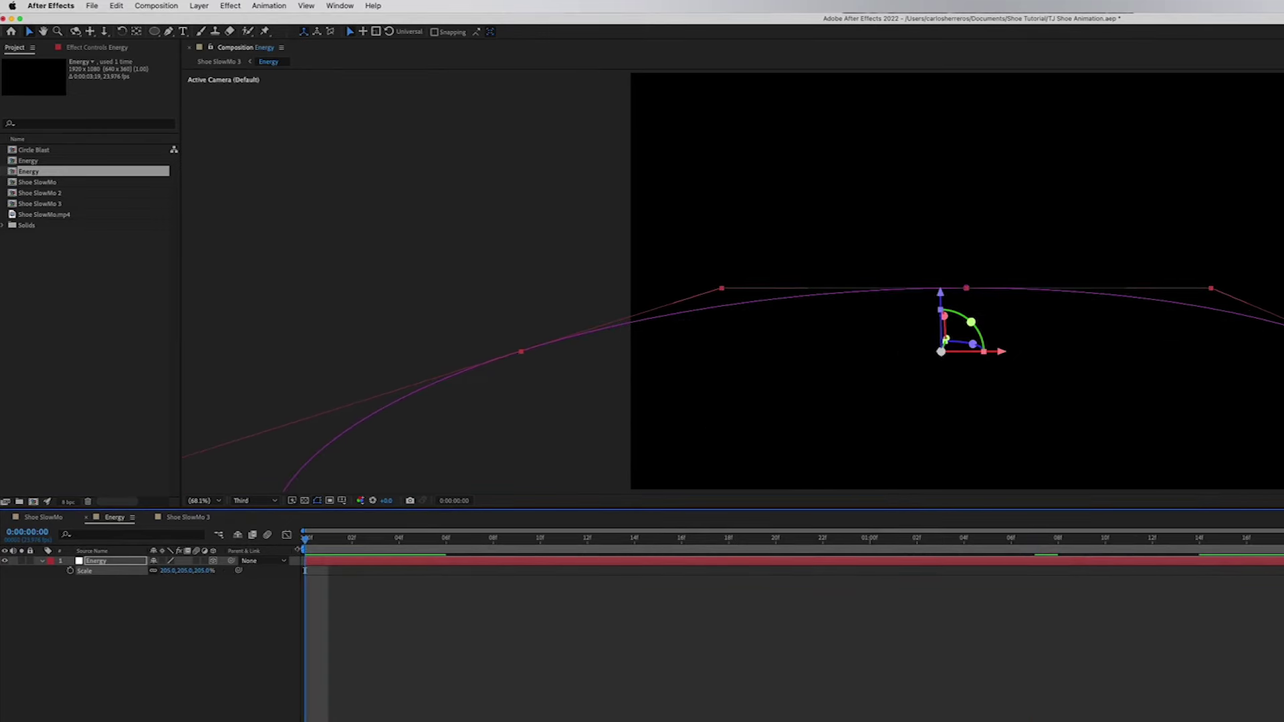
Check the enlarged ring over the footage in Shoe SlowMo 3 and hide the Energy layer.
left_click(177, 519)
key("space")
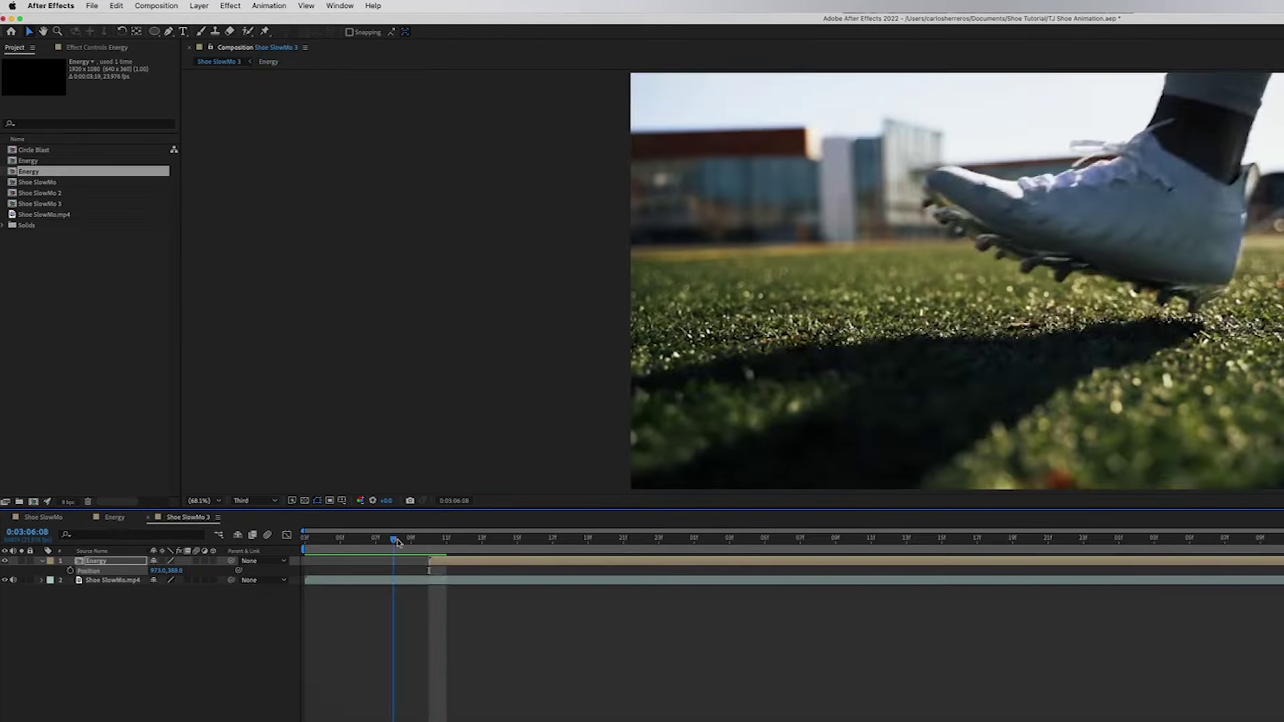
left_click_drag(420, 559, 1137, 500)
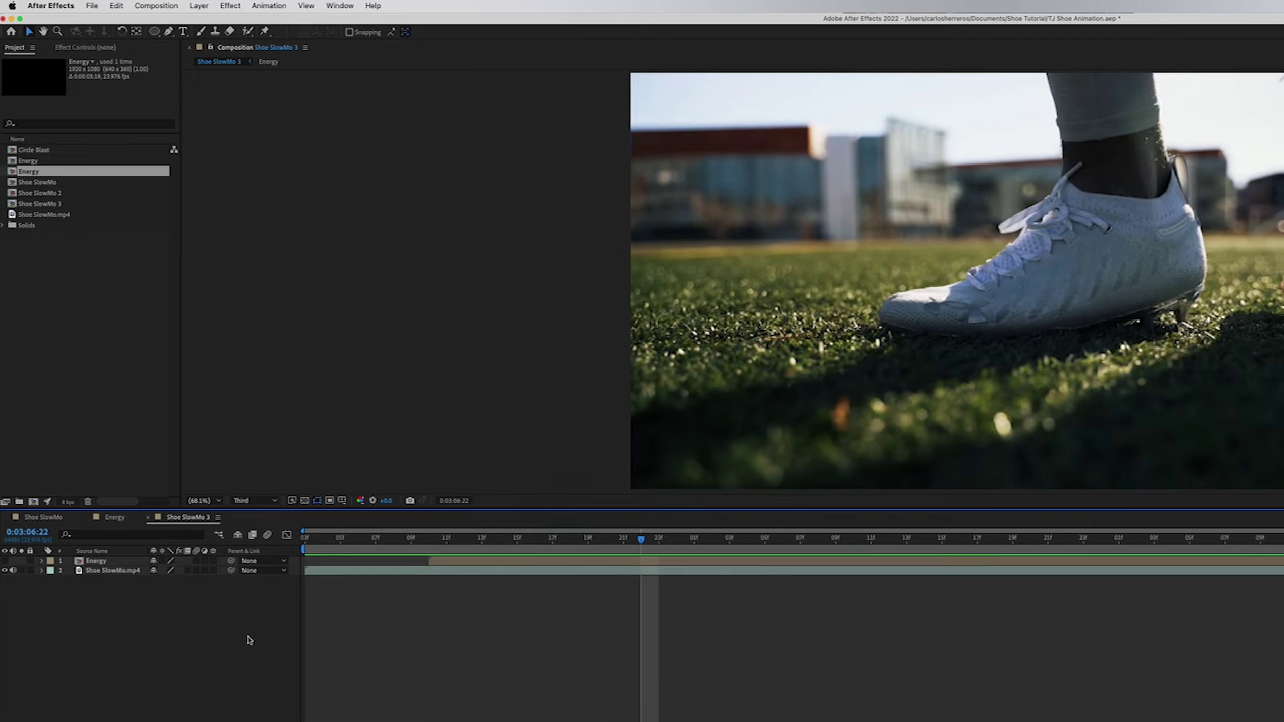
Add an adjustment layer above the Energy layer in Shoe SlowMo 3 and start it at 0:03:06:10, level with the Energy layer.
right_click(245, 611)
mouse_move(307, 617)
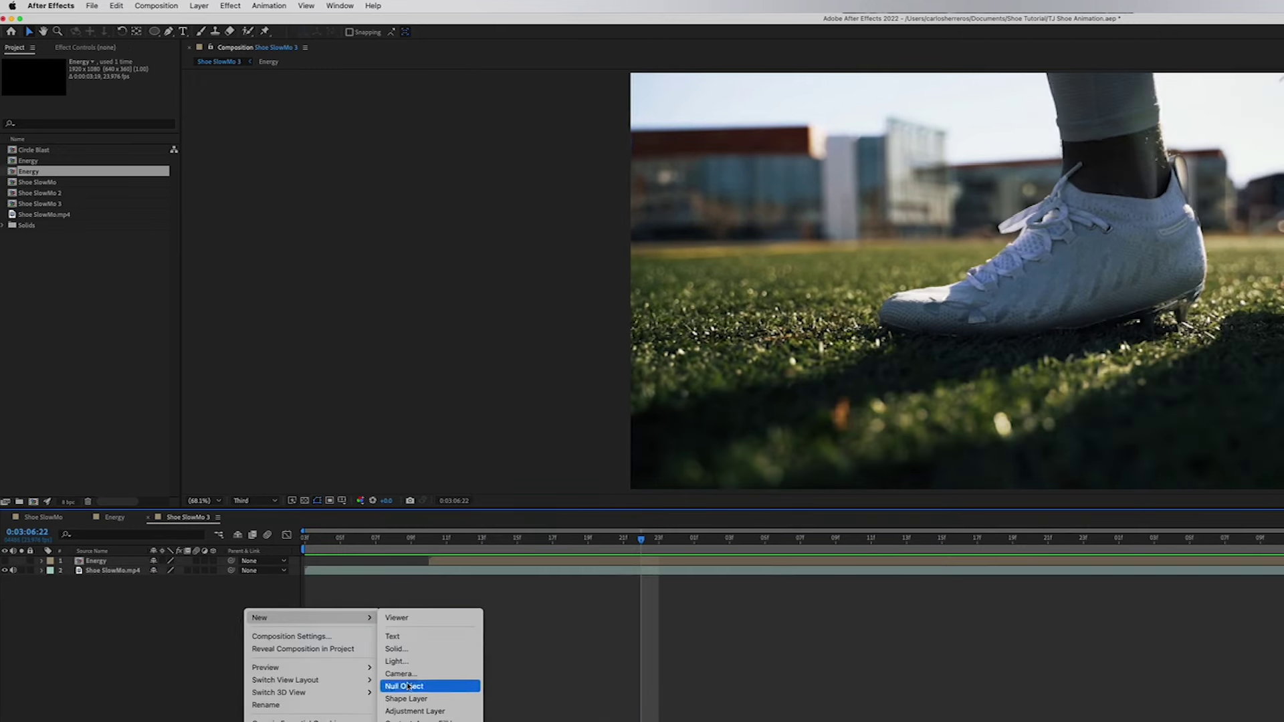
left_click(410, 711)
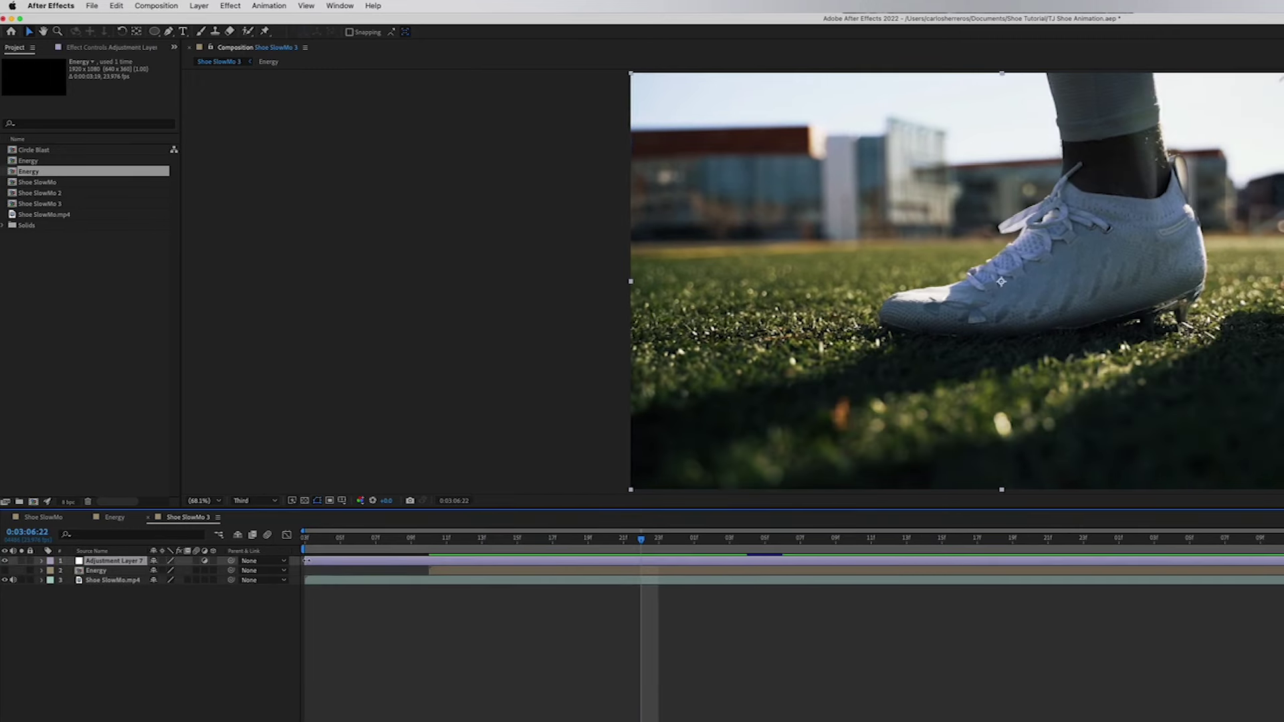
left_click_drag(307, 560, 425, 560)
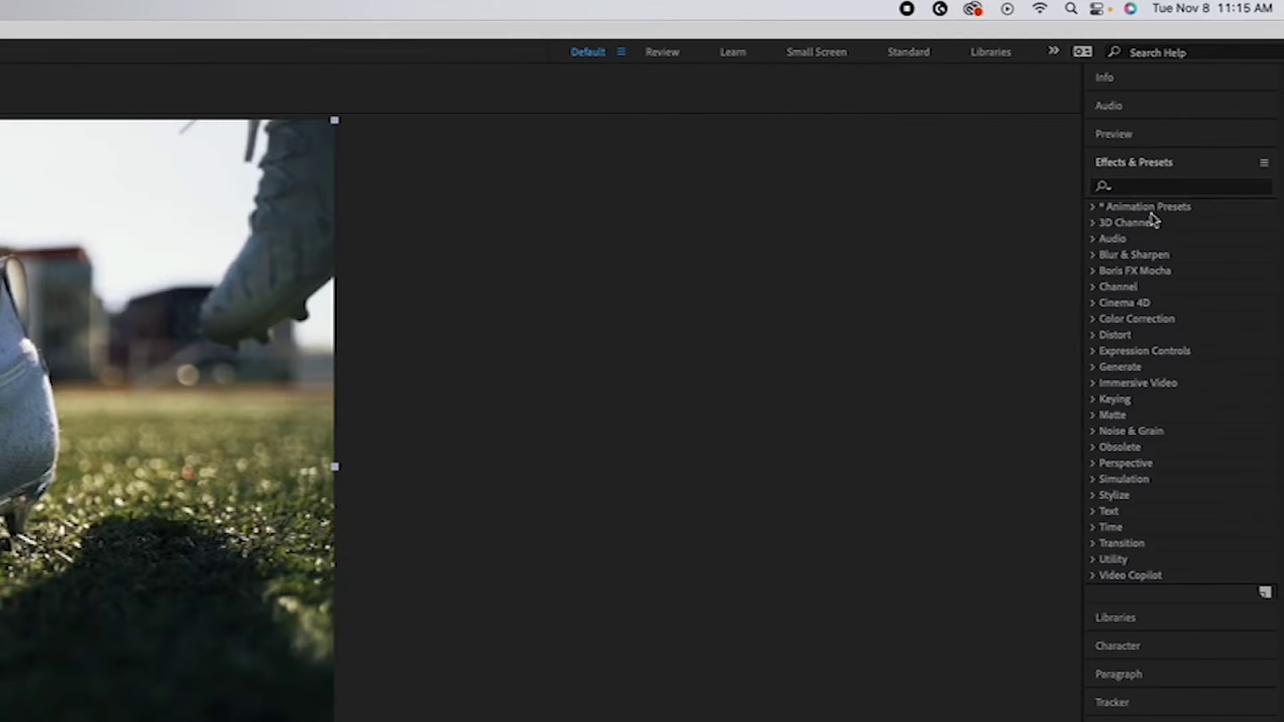
Find the Displacement Map effect and apply it to the adjustment layer.
left_click(1158, 187)
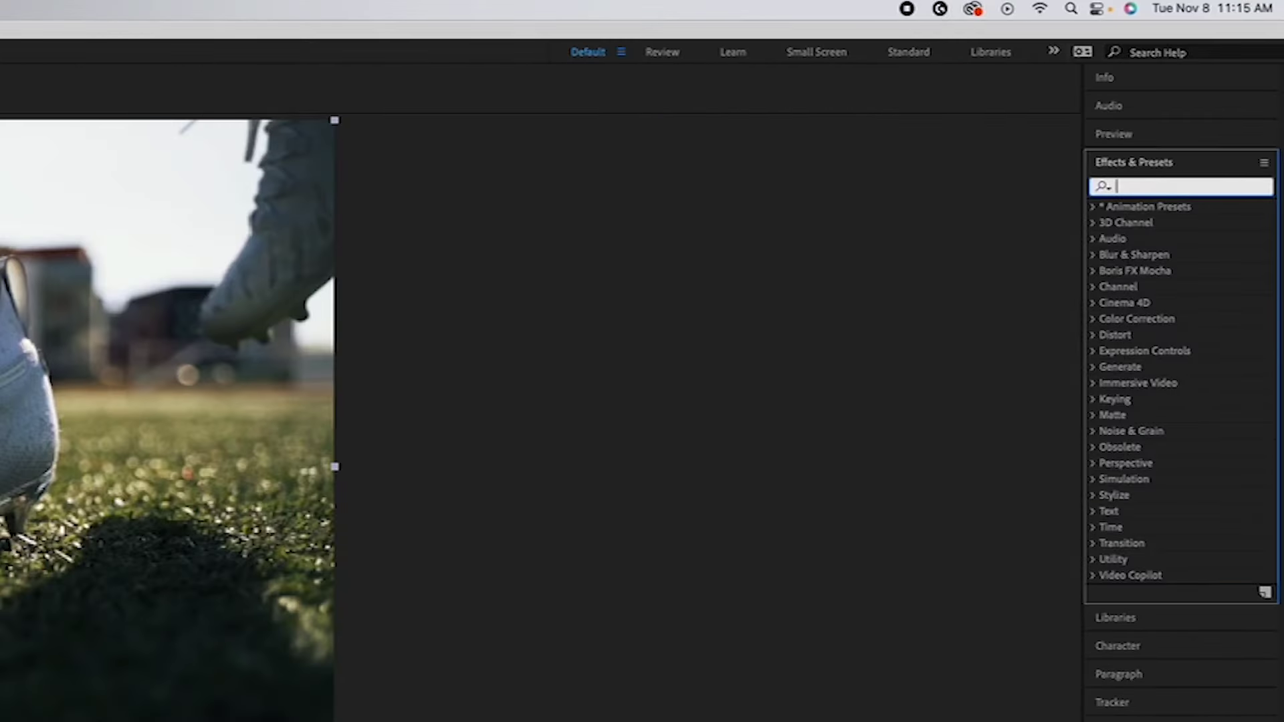
type("disp")
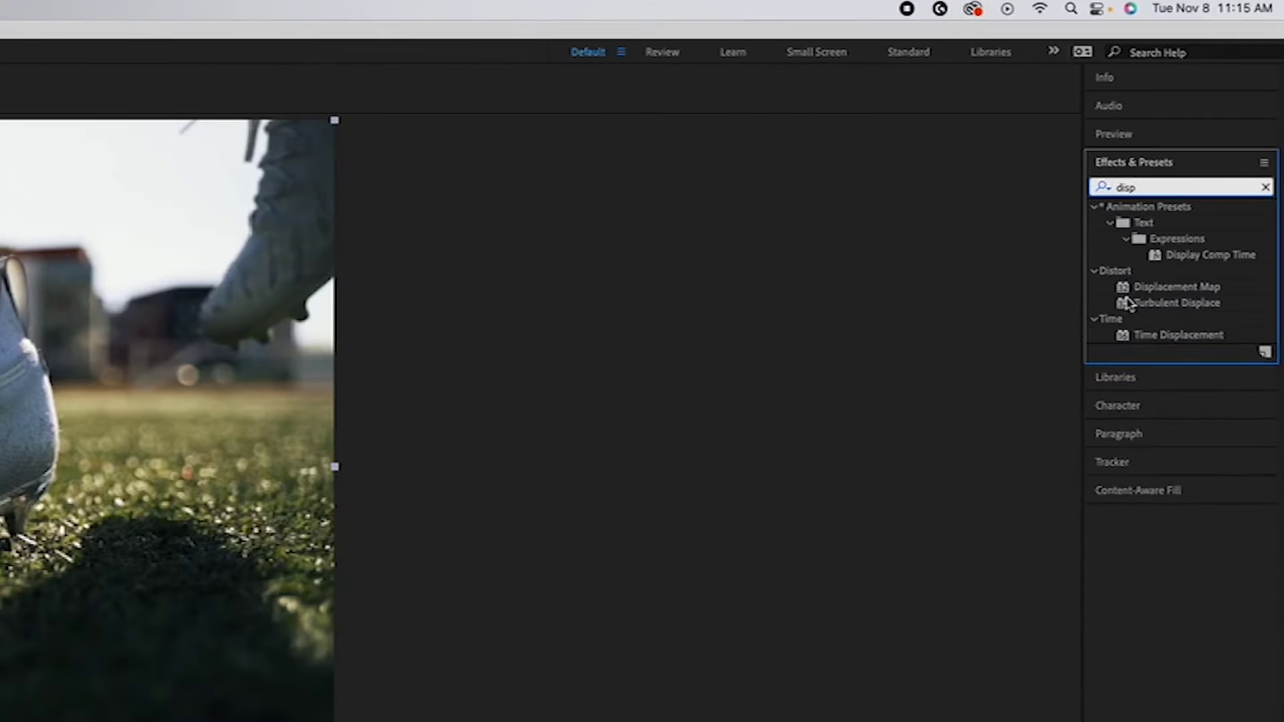
left_click(1148, 290)
left_click_drag(1145, 290, 583, 563)
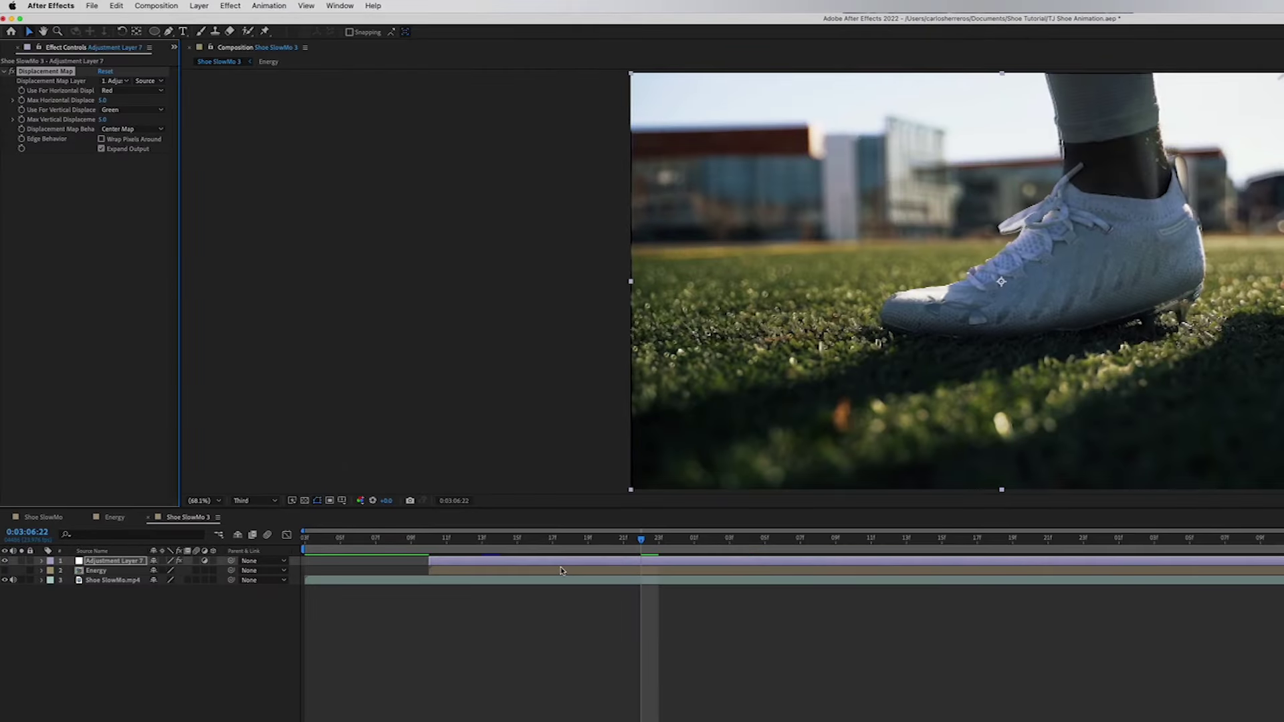
Set the Displacement Map Layer to Energy and play back the distortion over the shoe footage.
left_click_drag(376, 550, 544, 527)
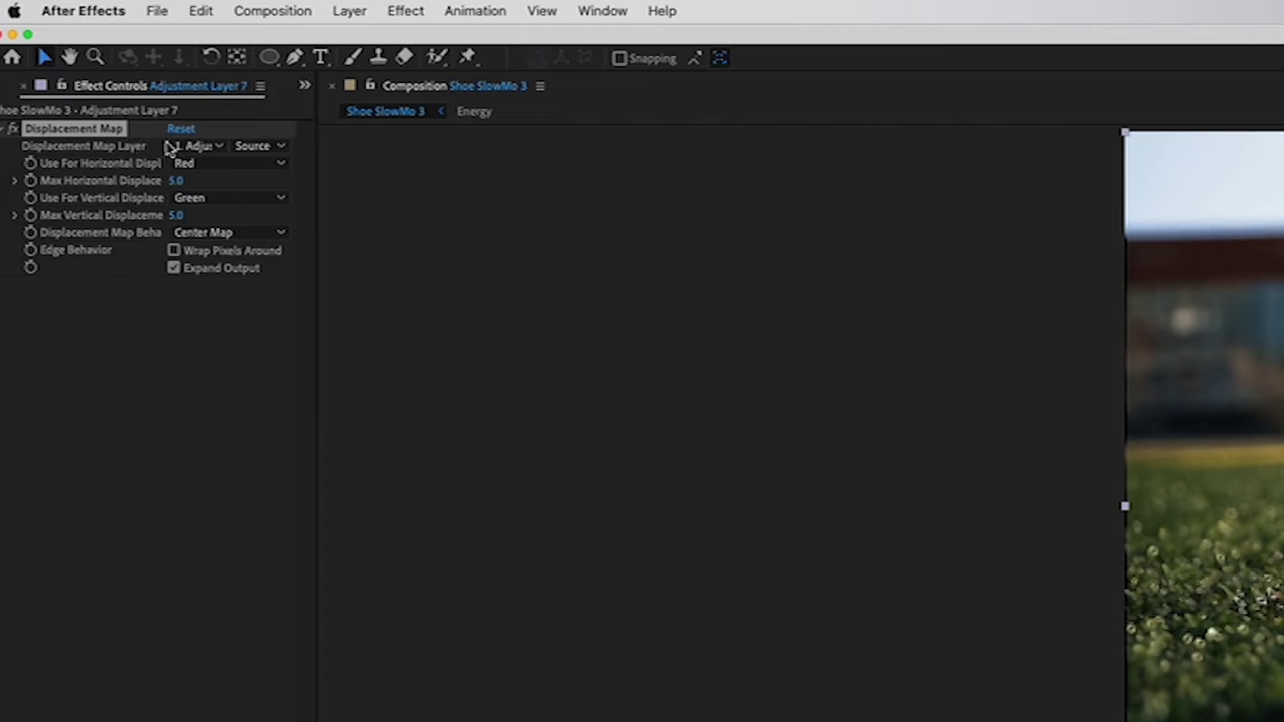
left_click(114, 81)
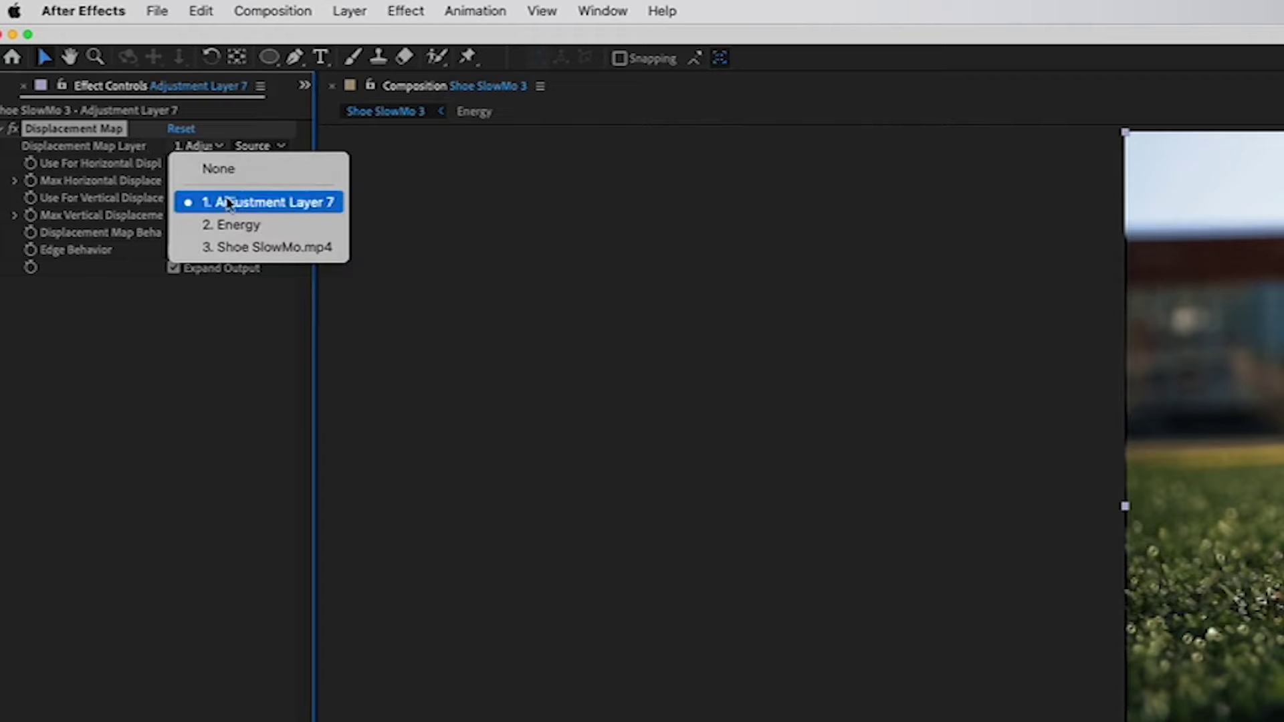
left_click(236, 225)
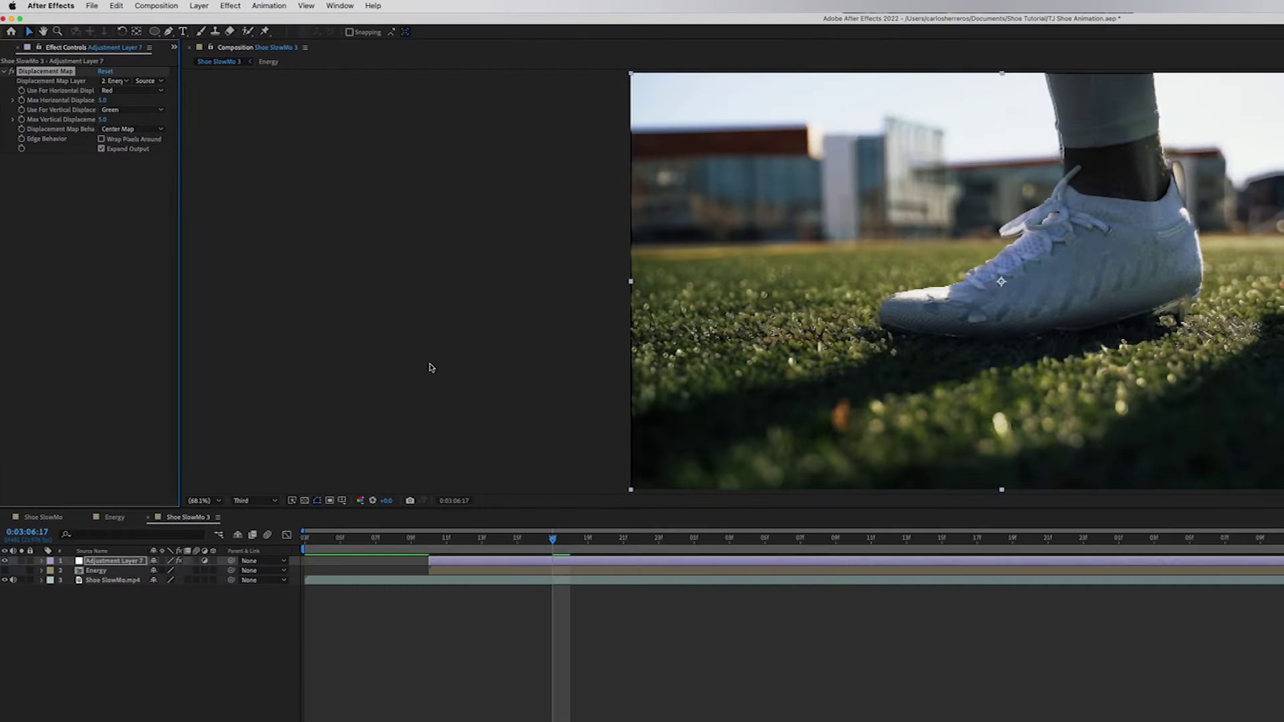
key("space")
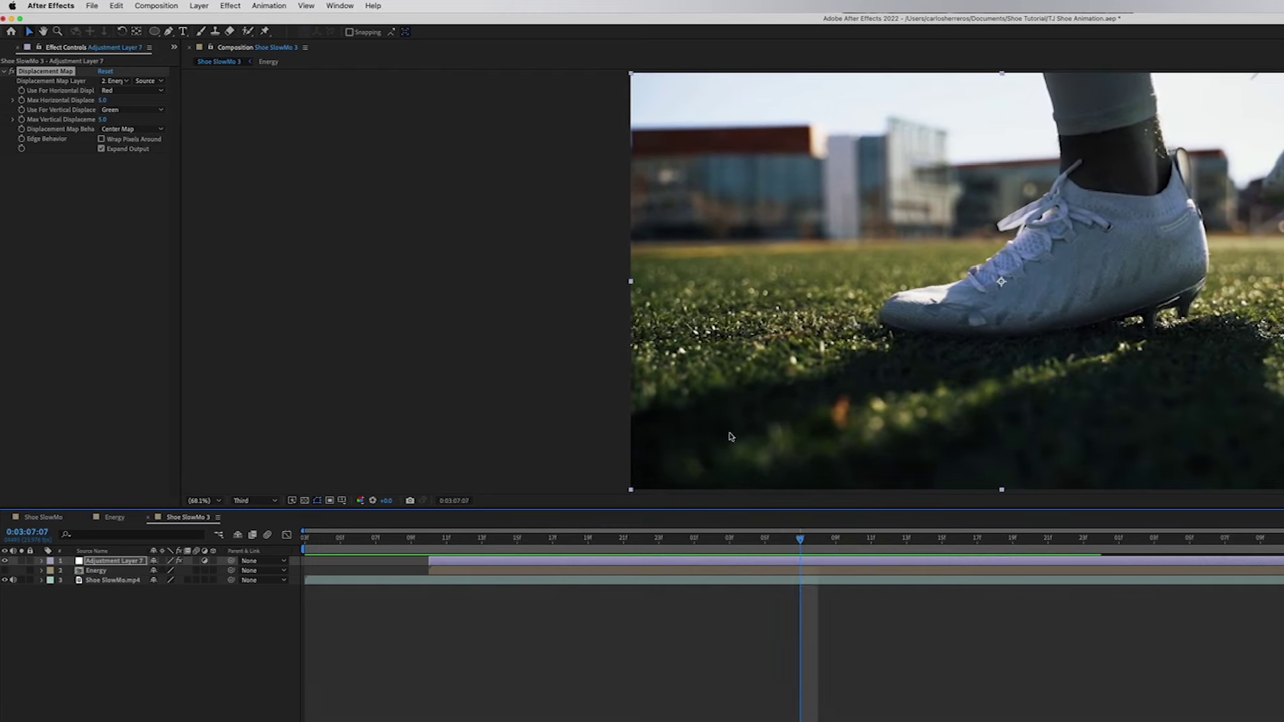
Set the Displacement Map's maximum horizontal displacement to 36 and vertical to 33, and check the distortion through the footage.
left_click_drag(102, 101, 125, 102)
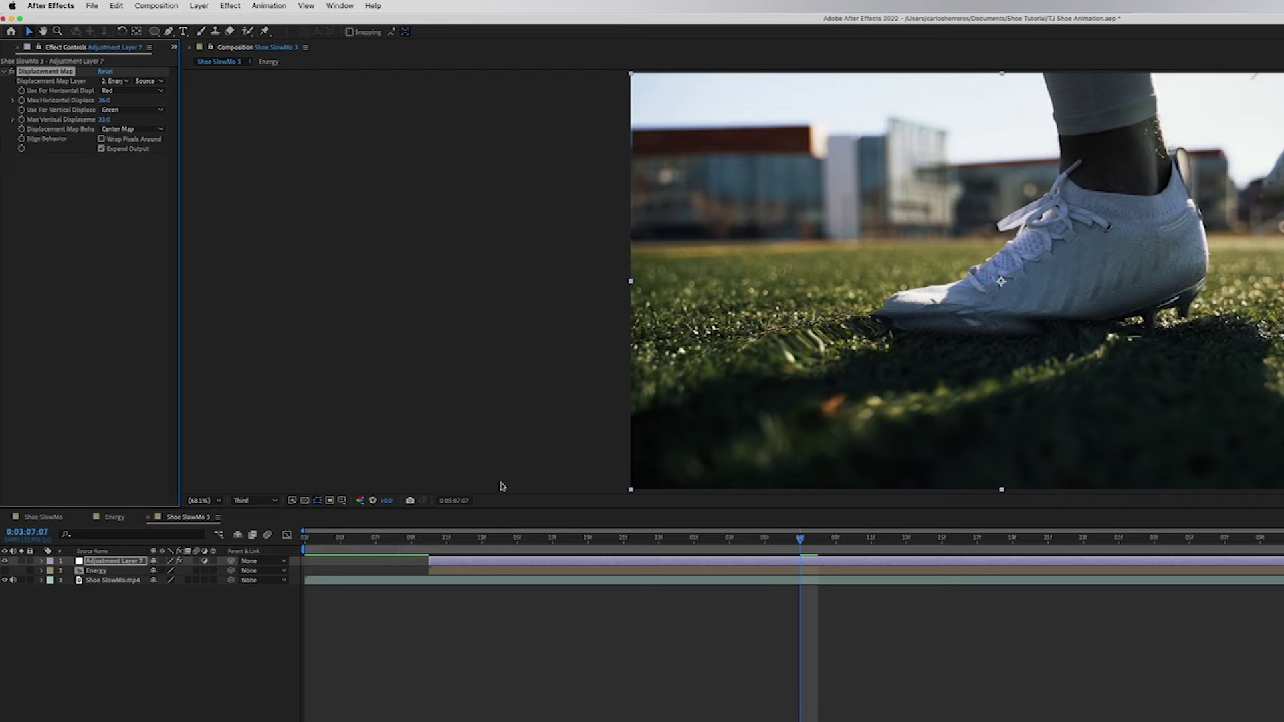
left_click(421, 552)
left_click_drag(438, 540, 936, 516)
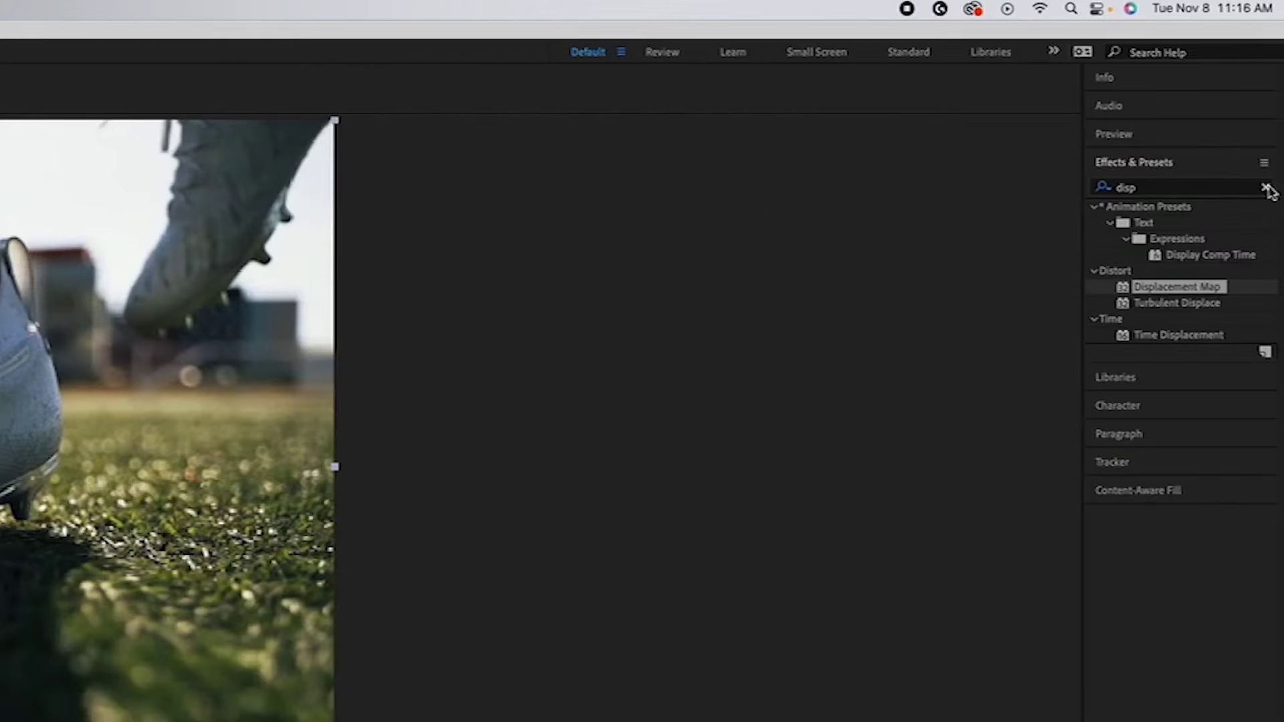
Apply the Motion Tile effect to the adjustment layer and place it above Displacement Map in the effect order.
left_click(1265, 187)
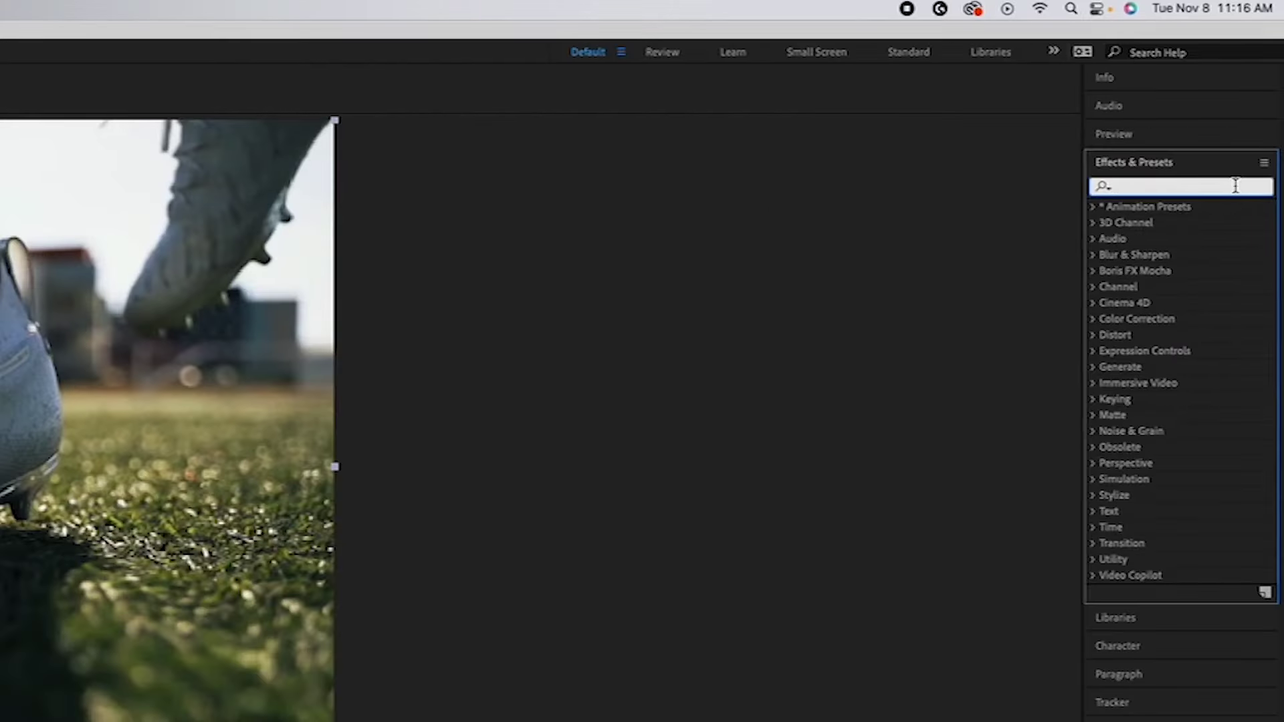
type("motio")
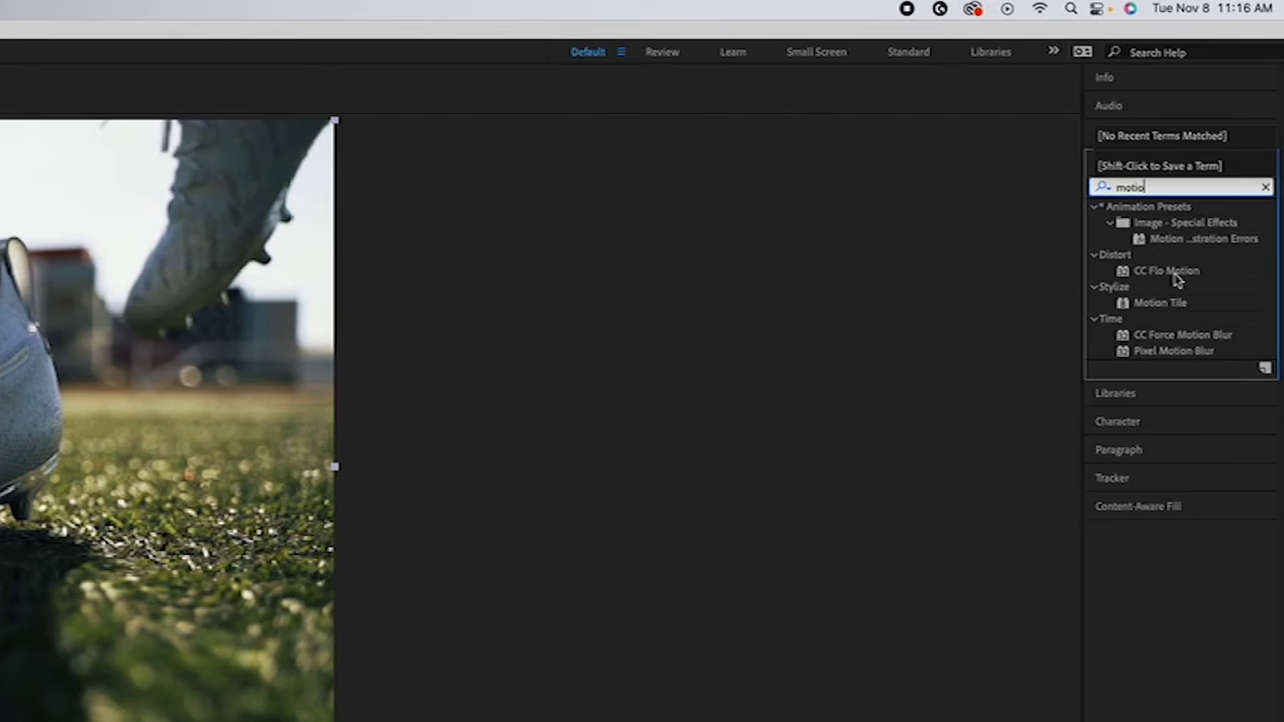
left_click(1161, 303)
left_click_drag(1157, 305, 766, 560)
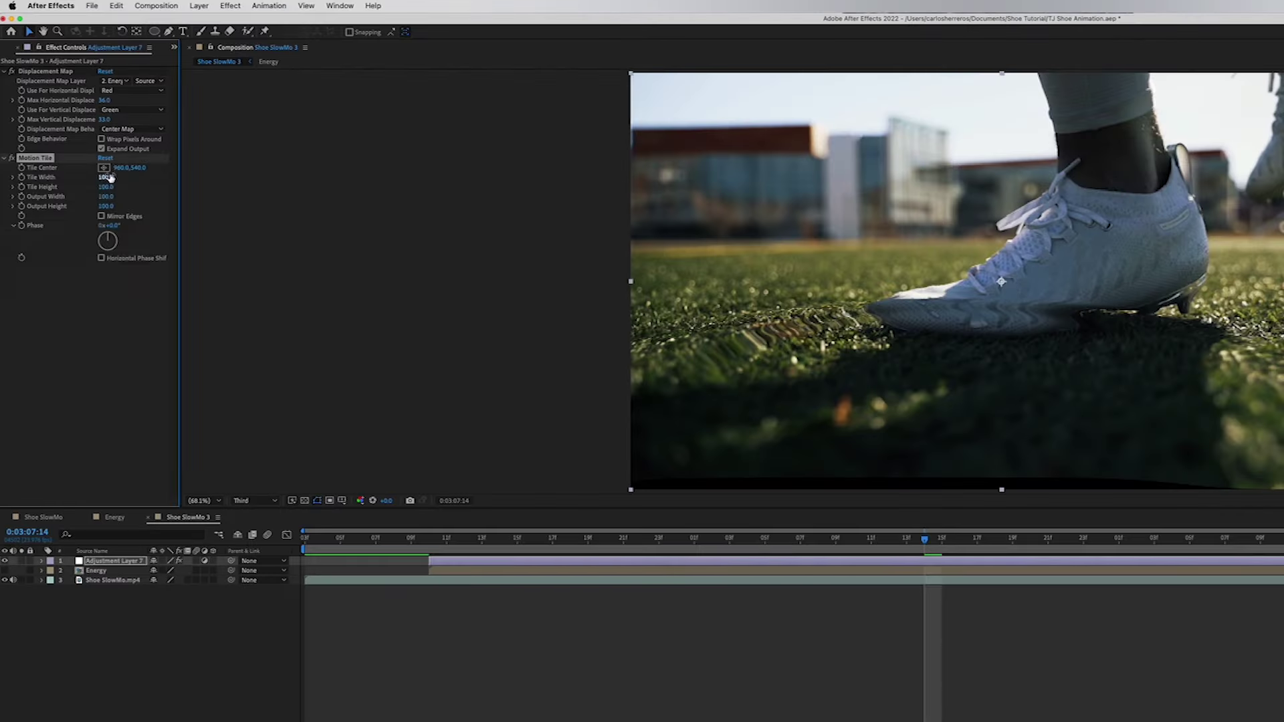
left_click_drag(42, 160, 45, 71)
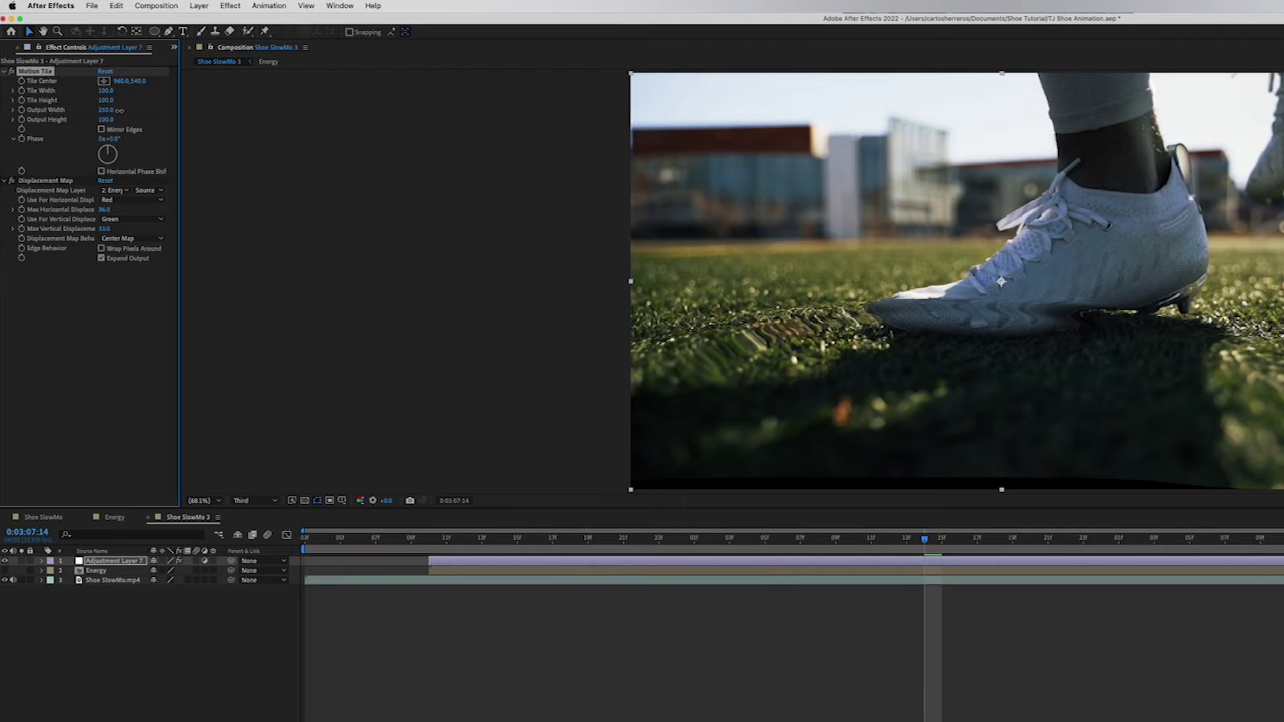
Set Motion Tile's Output Width to 350 and Output Height to 240, enable Mirror Edges, and check the frame edges through the footage.
left_click(109, 119)
type("350")
key("Return")
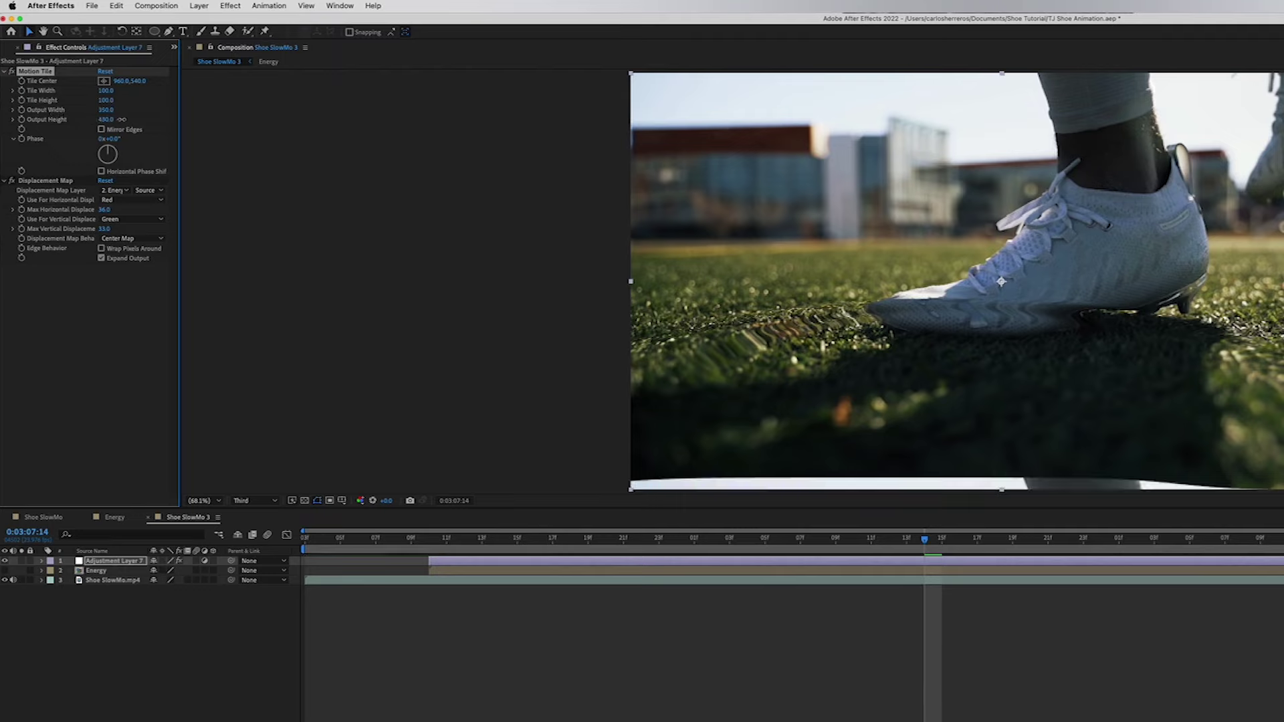
left_click(101, 129)
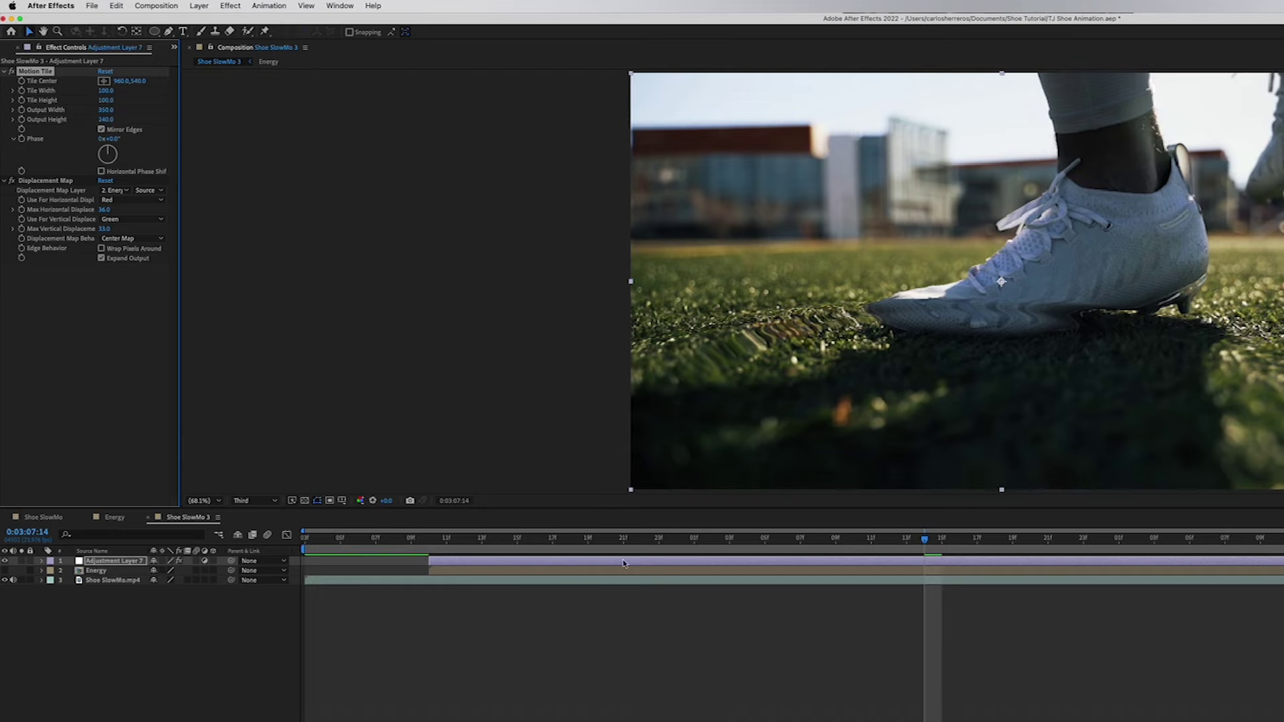
left_click_drag(498, 539, 462, 540)
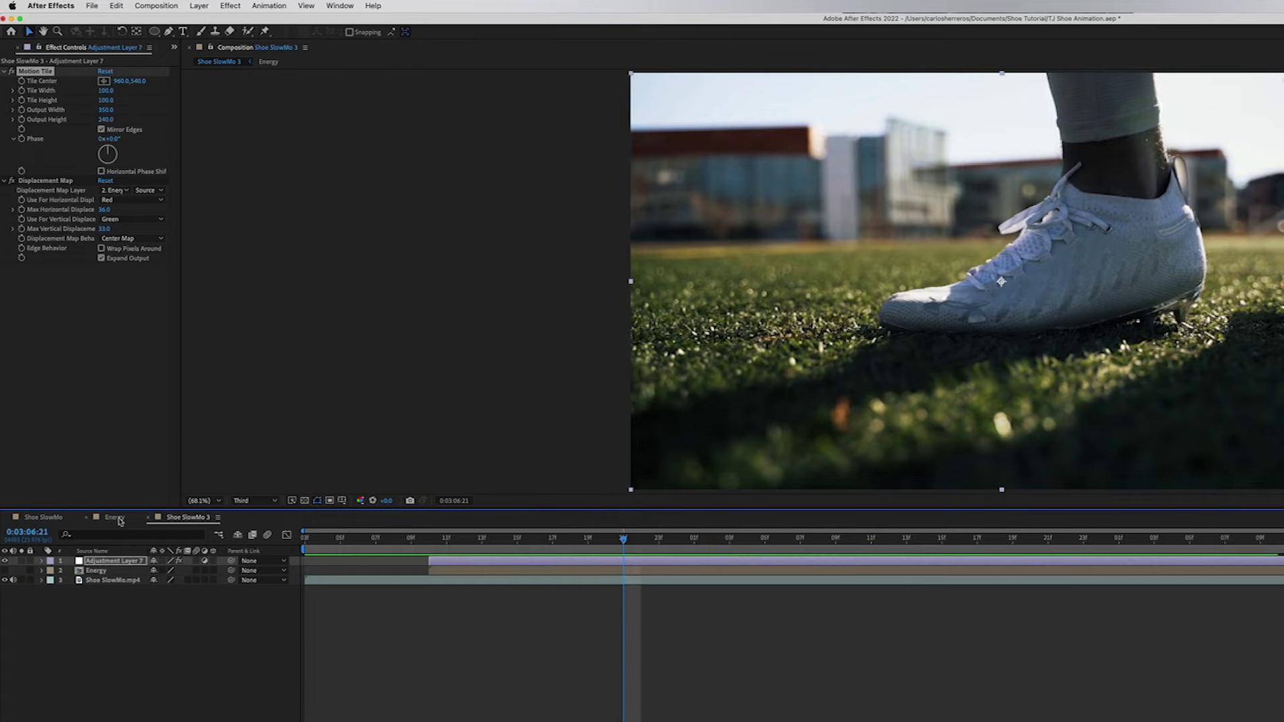
Shift the ring solid in the Energy composition slightly left and up, and check the distortion's placement under the shoe in Shoe SlowMo 3.
left_click(115, 518)
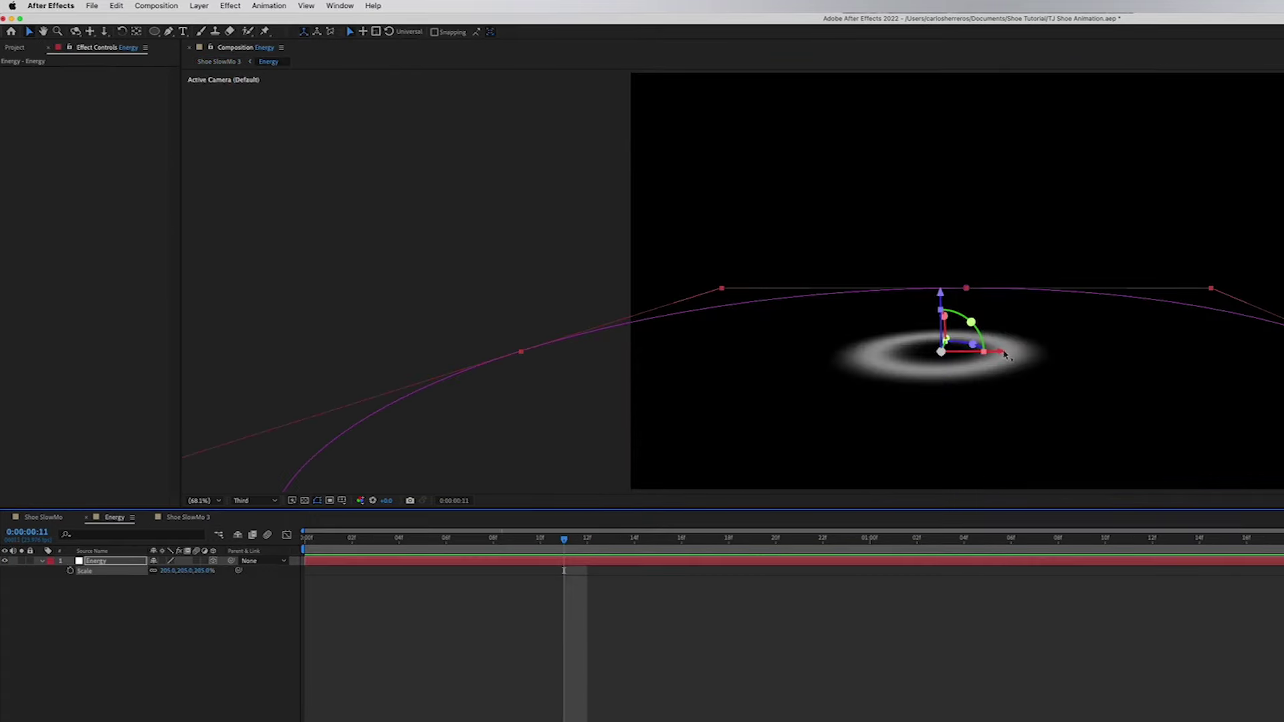
left_click_drag(1007, 355, 989, 355)
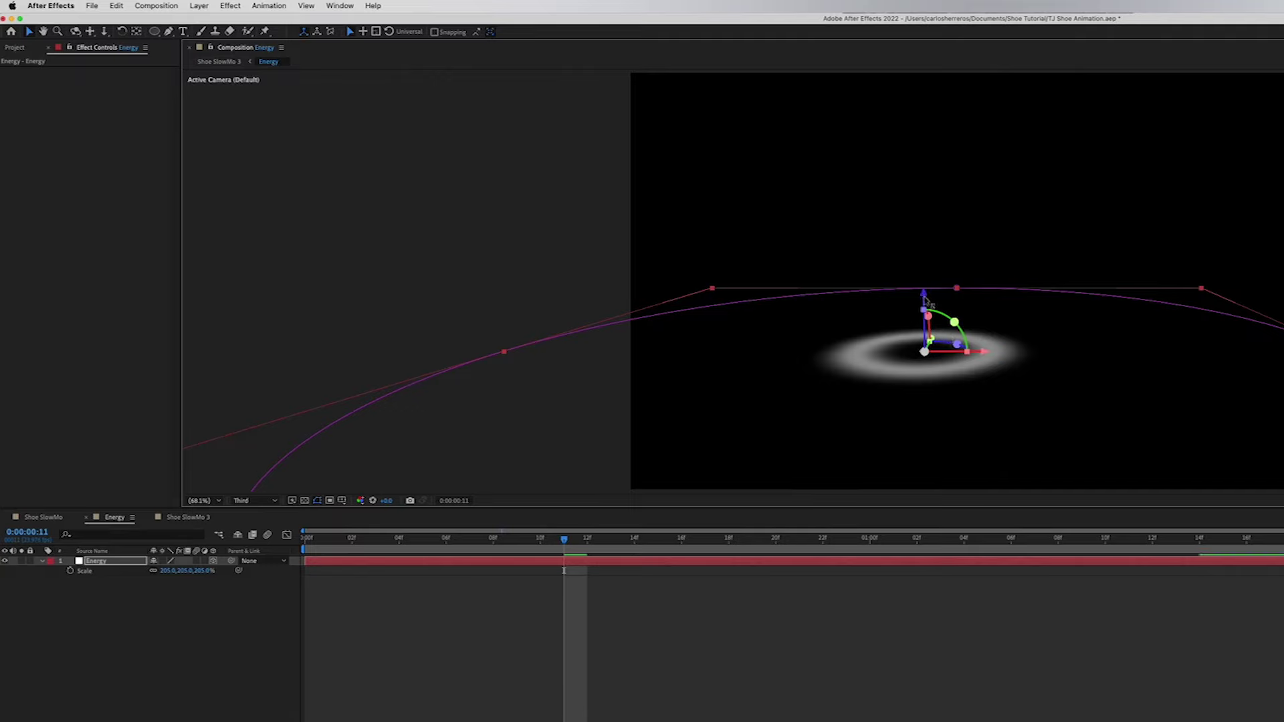
left_click_drag(926, 303, 928, 296)
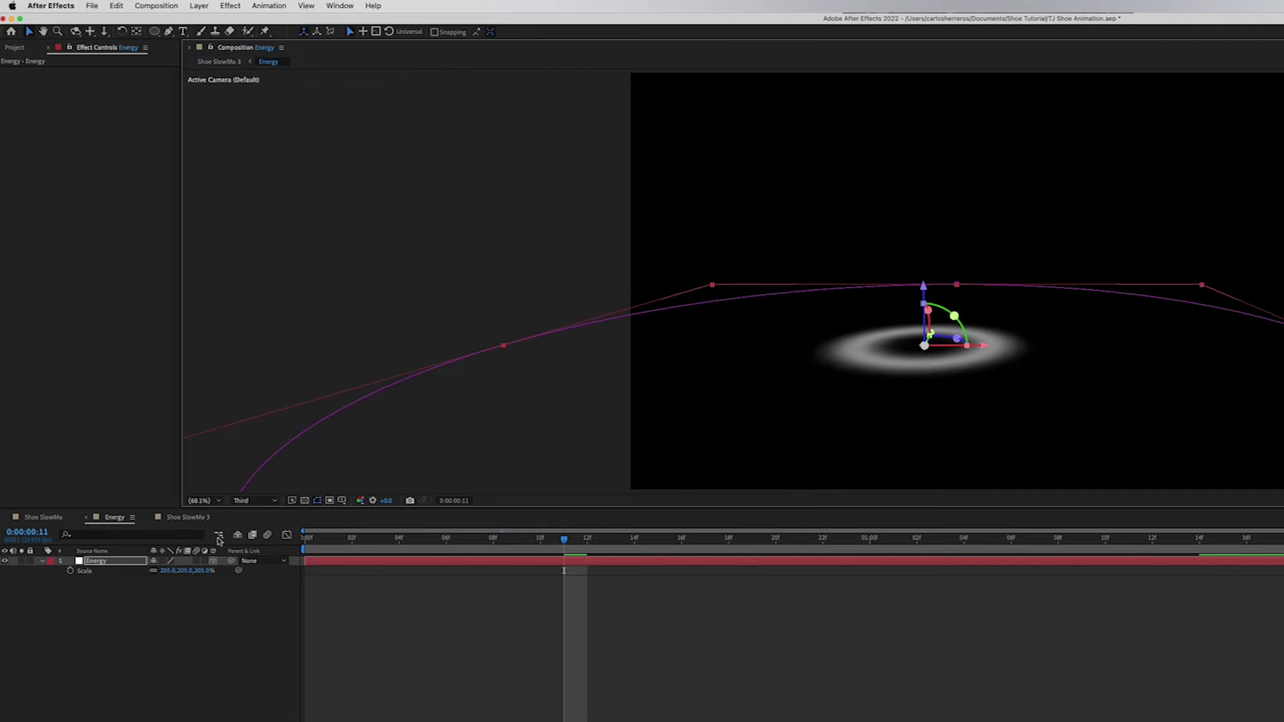
left_click(206, 519)
left_click_drag(761, 539, 642, 522)
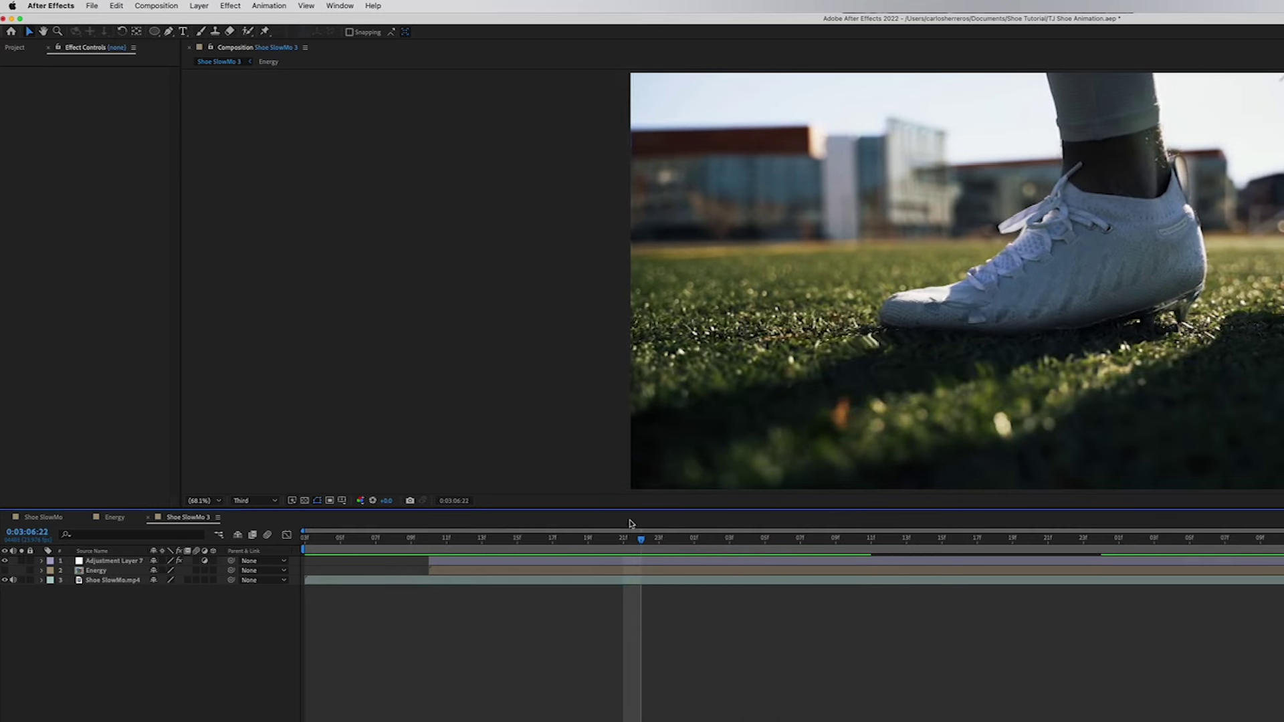
Shift the ring solid in the Energy composition slightly up and right, and check the distortion in Shoe SlowMo 3.
key("Page_Up")
key("Page_Up")
key("Page_Up")
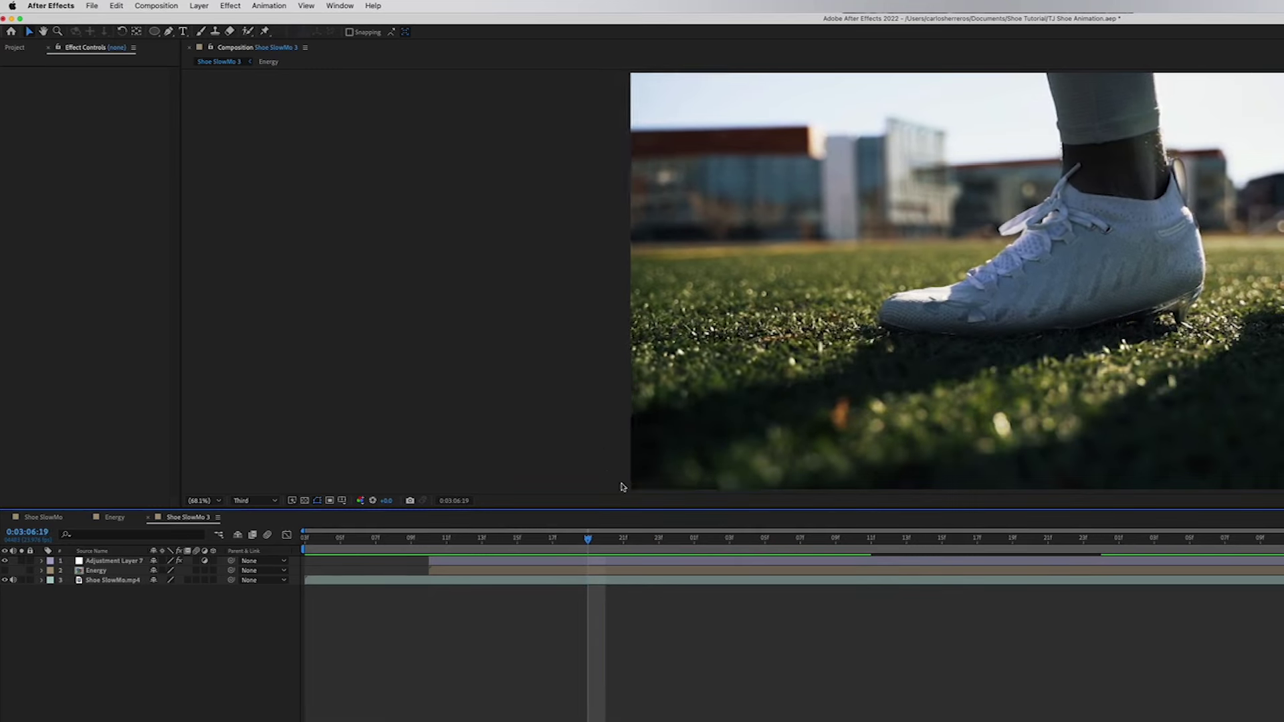
left_click(114, 518)
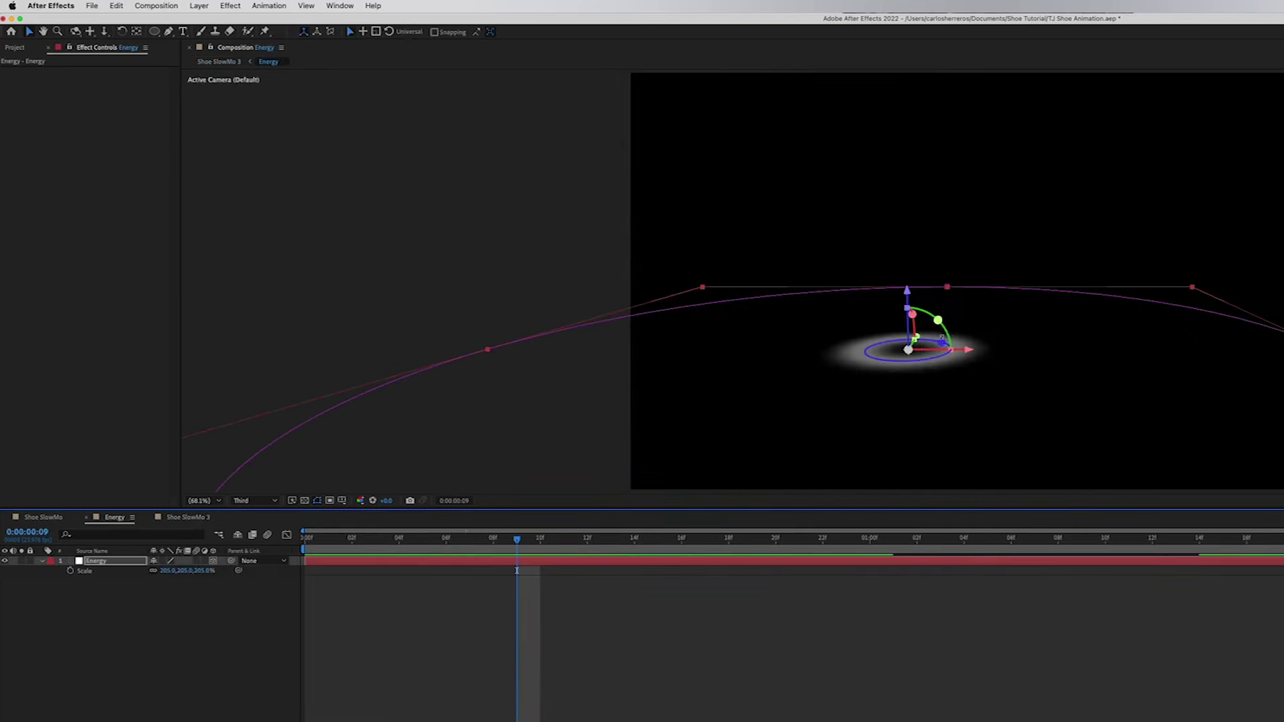
left_click(919, 339)
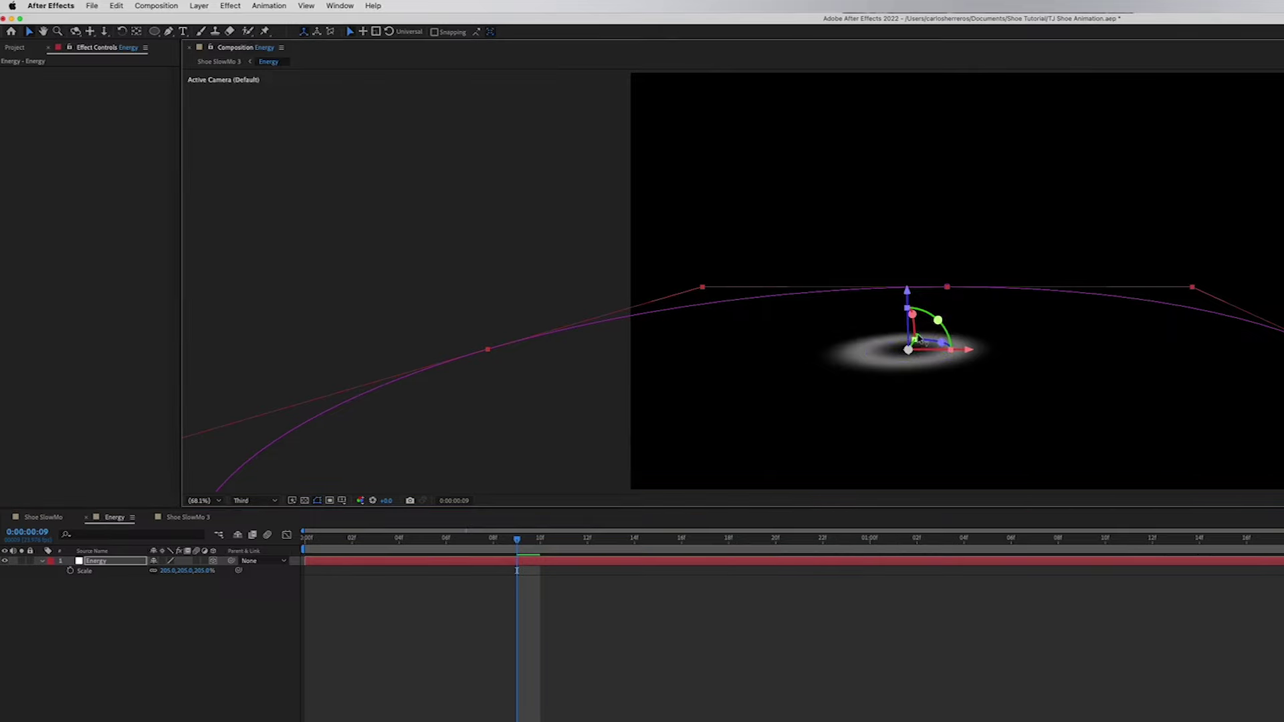
left_click_drag(920, 339, 922, 331)
left_click(188, 517)
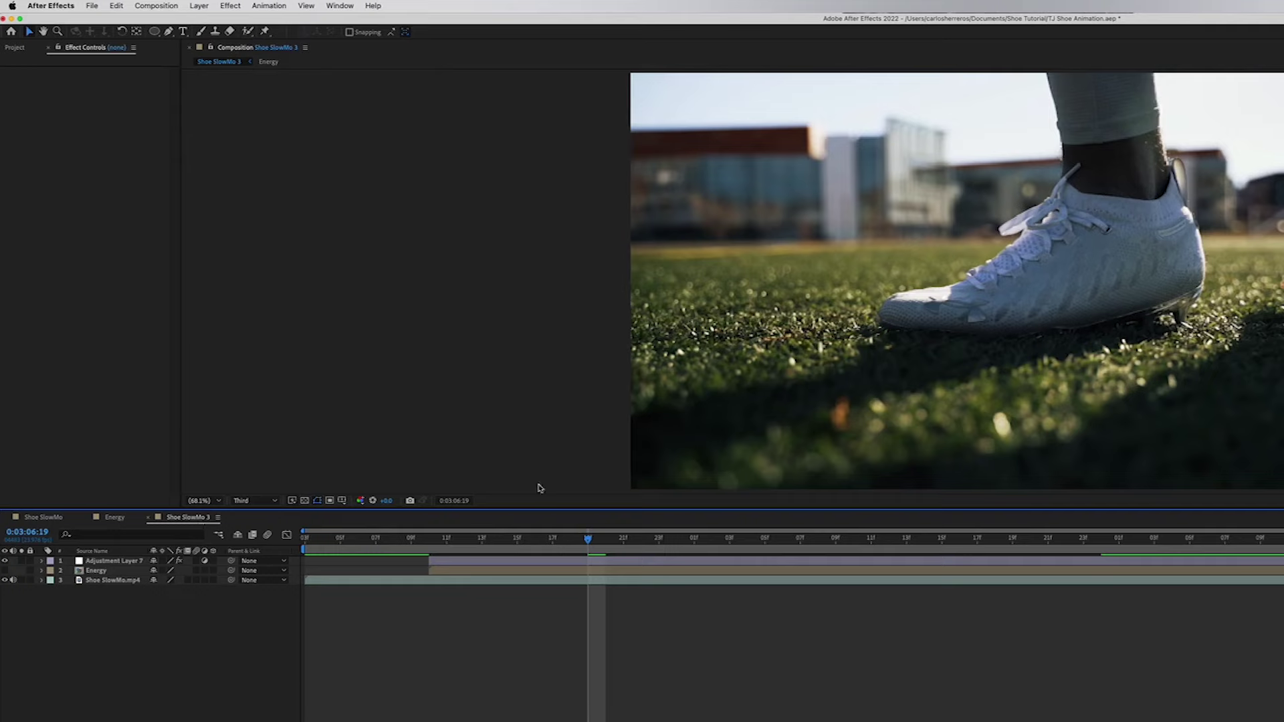
left_click_drag(584, 540, 306, 527)
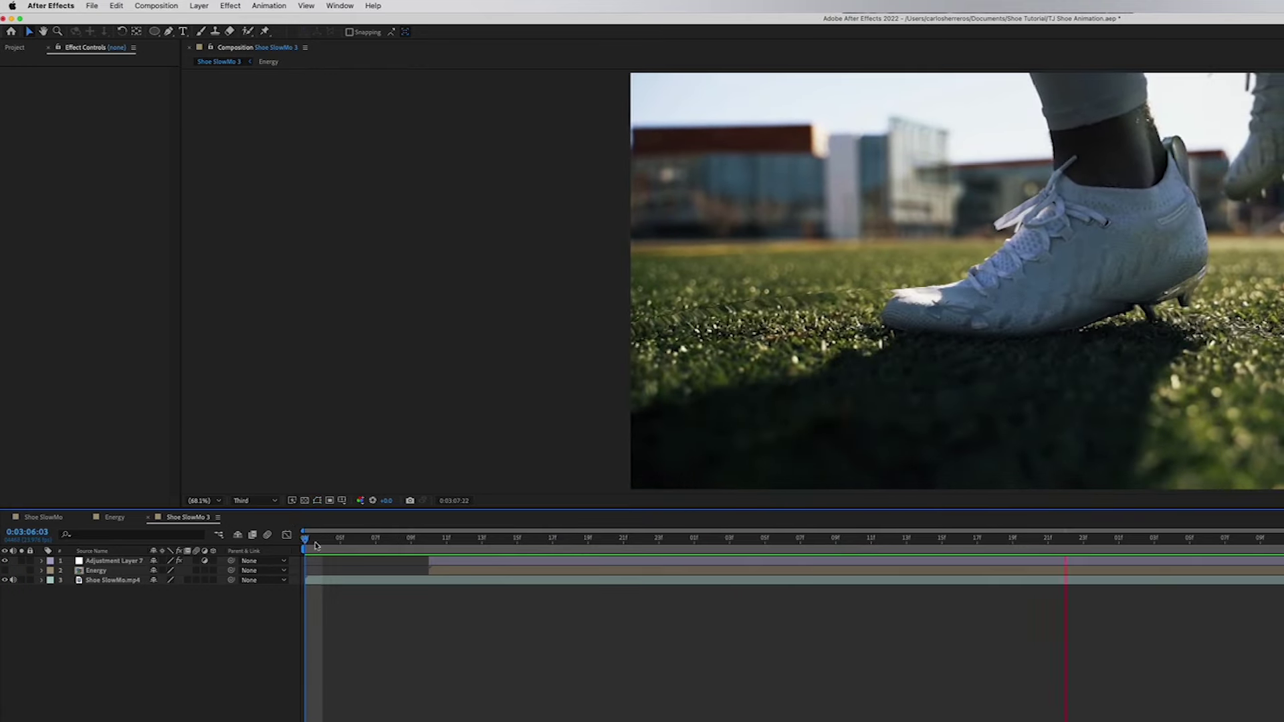
left_click_drag(316, 546, 868, 505)
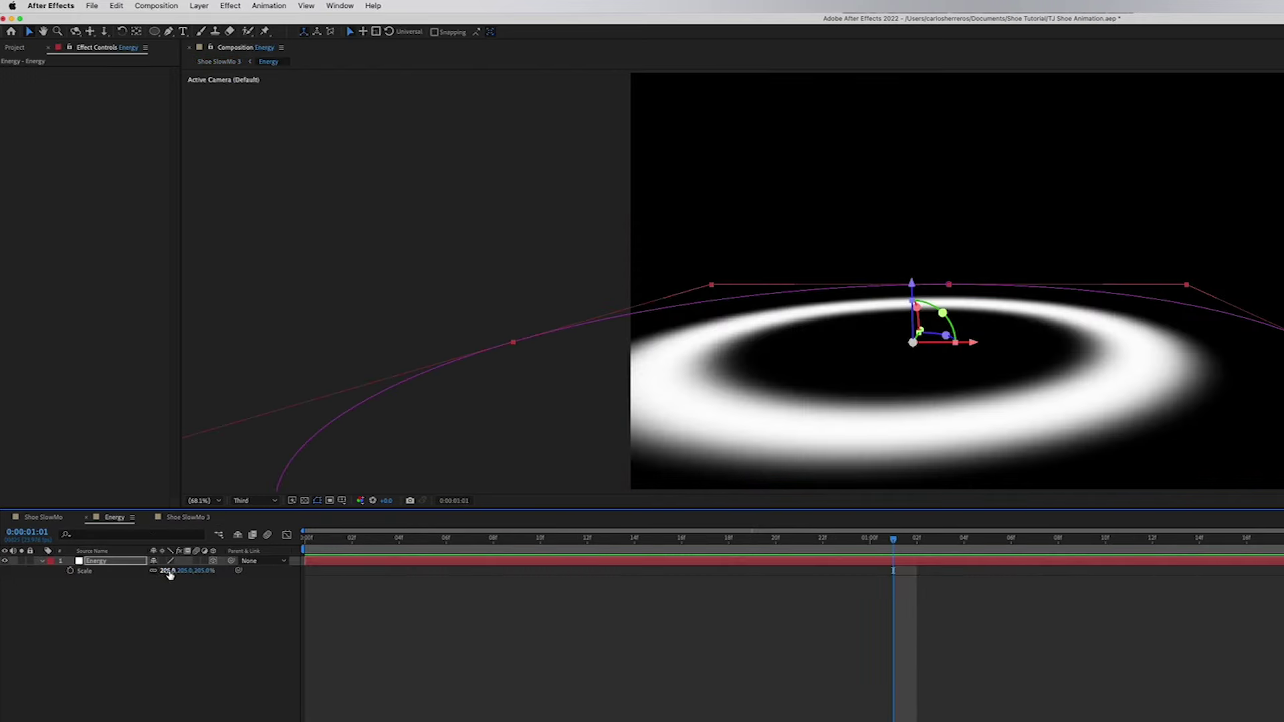
Scale the Energy ring to 279% and retime its Mask Expansion keyframes, with both end keyframes at 0:00:01:16 and Mask 2's middle one at 0:00:01:08.
left_click_drag(169, 575, 213, 570)
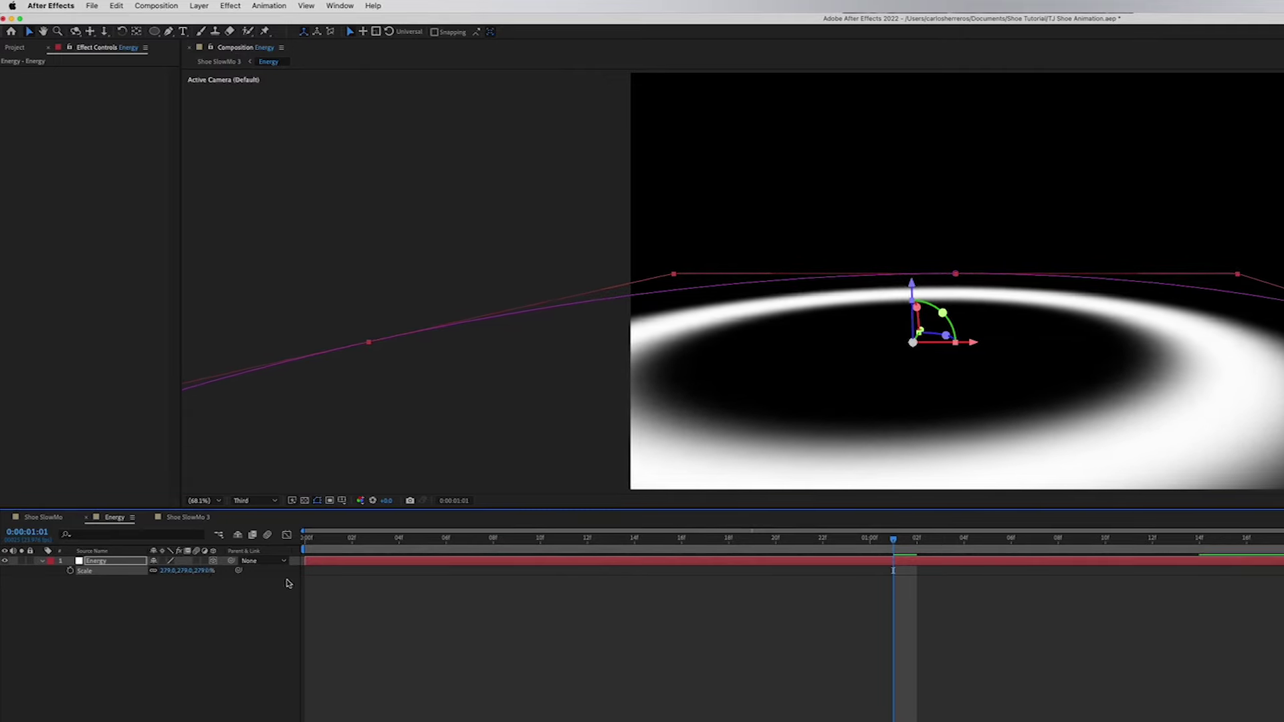
left_click(41, 563)
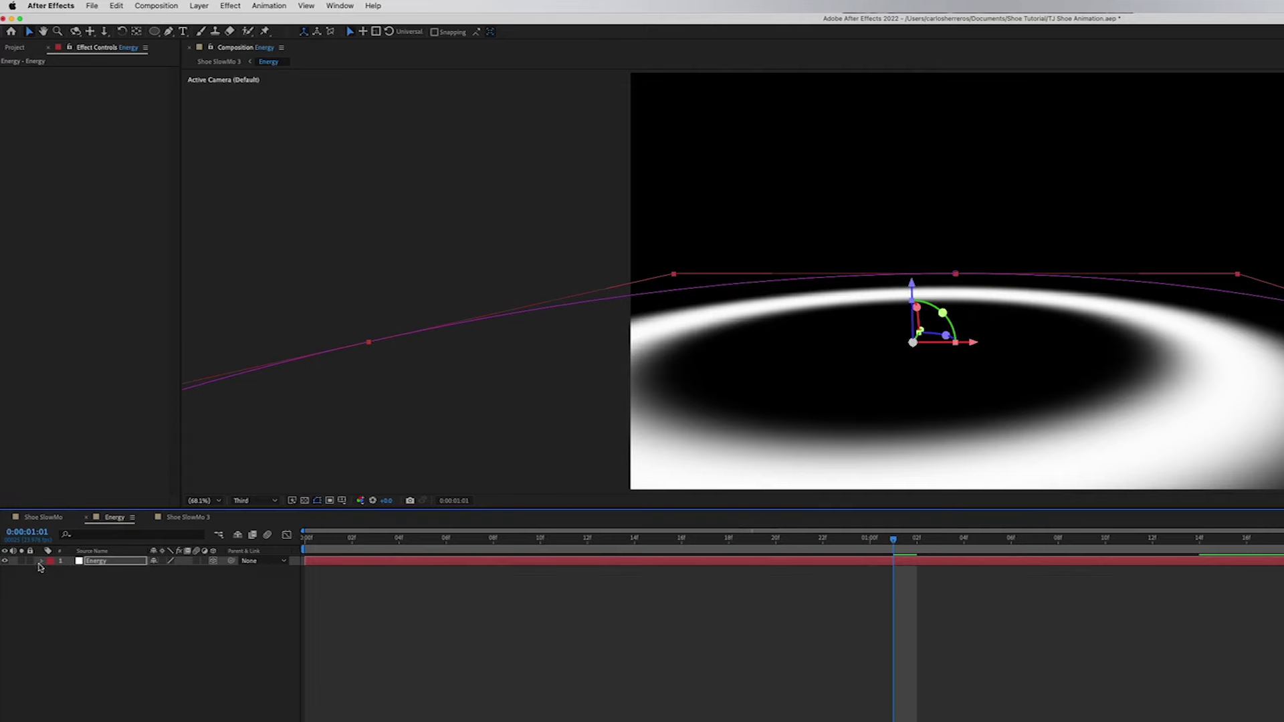
left_click(41, 562)
left_click(56, 575)
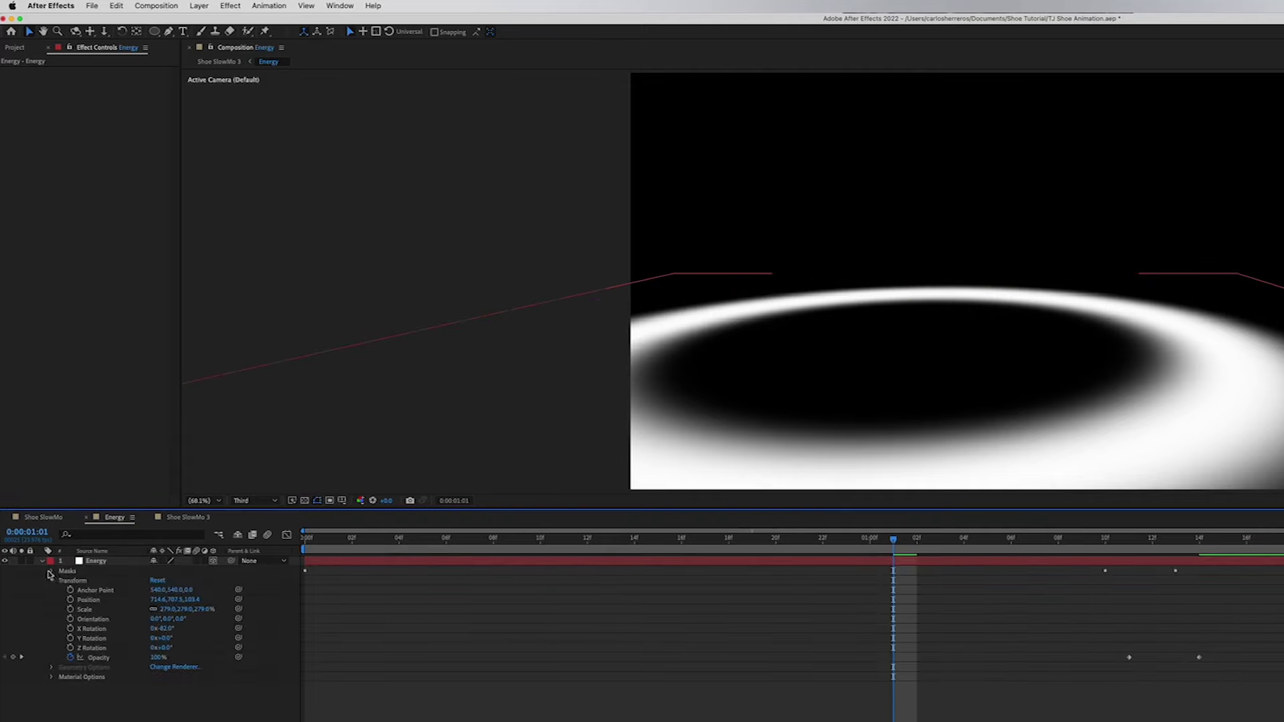
left_click(55, 573)
left_click_drag(1283, 669, 1067, 589)
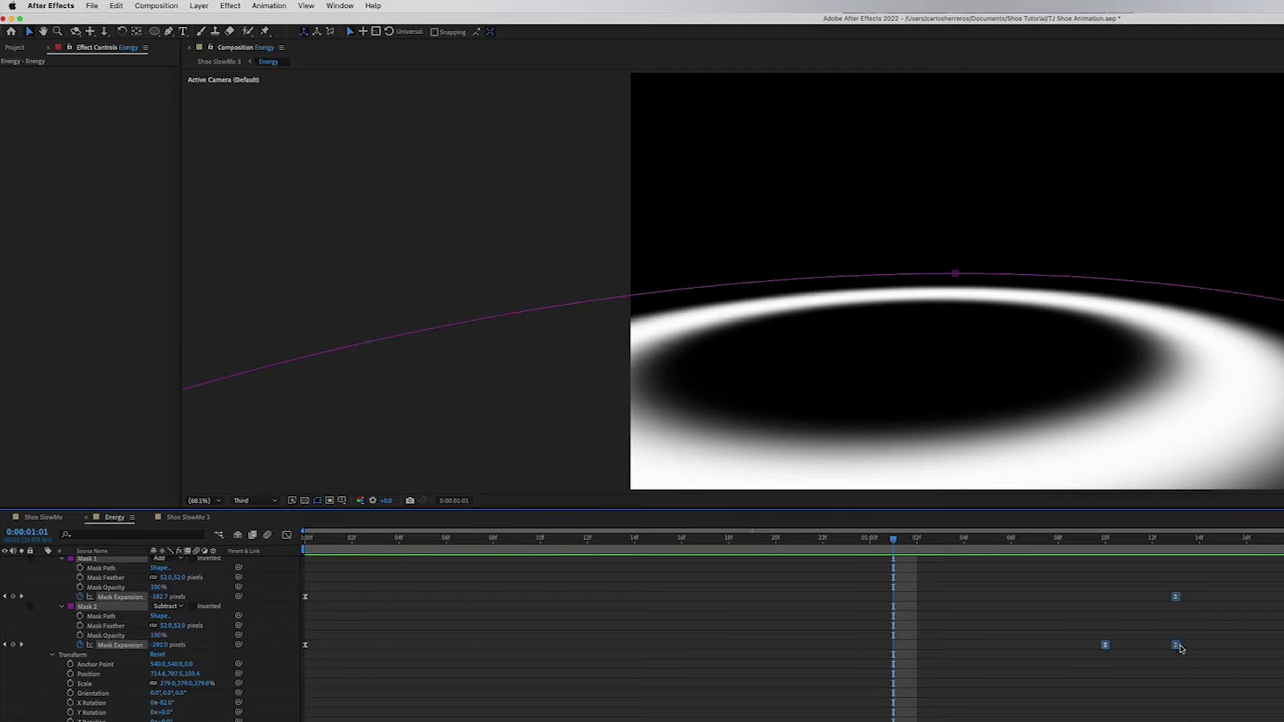
left_click_drag(1178, 645, 1054, 637)
left_click(1144, 628)
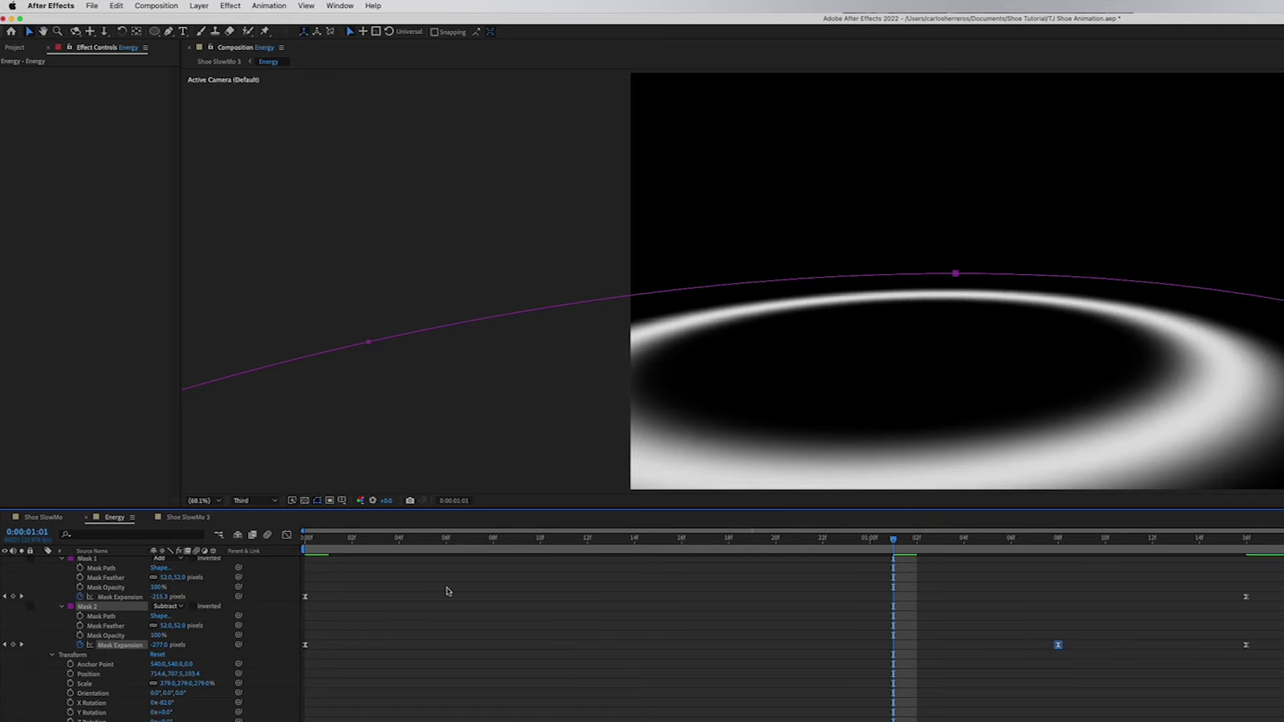
left_click(191, 518)
left_click_drag(485, 546, 304, 545)
key("space")
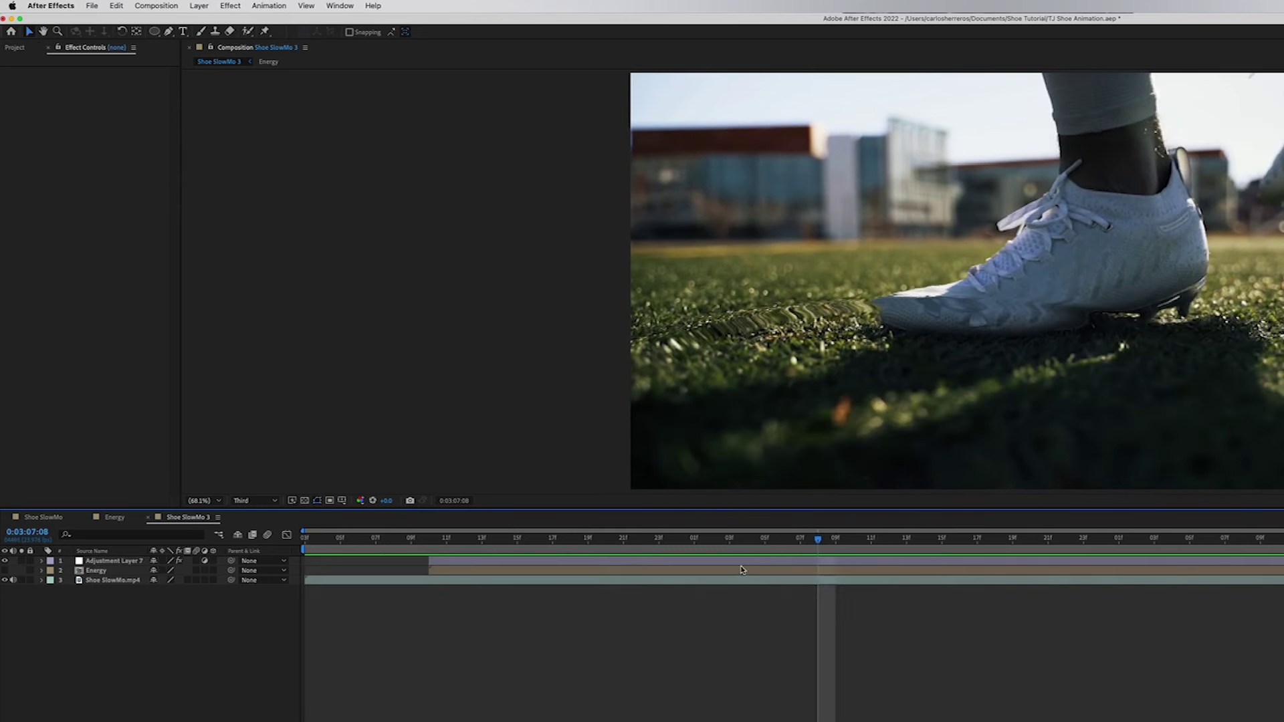
Raise the adjustment layer's maximum vertical displacement to 81, lower the maximum horizontal displacement, and preview the distortion.
left_click(737, 561)
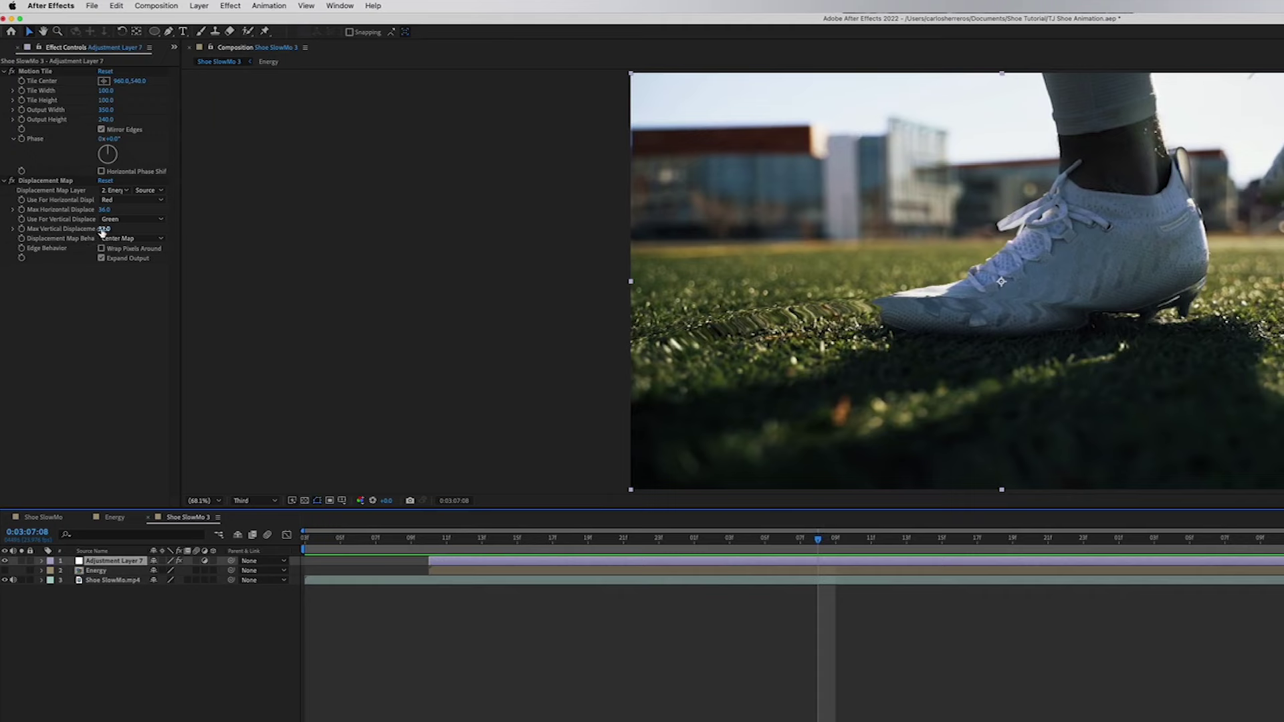
mouse_move(102, 229)
left_mouse_down()
mouse_move(129, 231)
mouse_move(110, 211)
left_mouse_up()
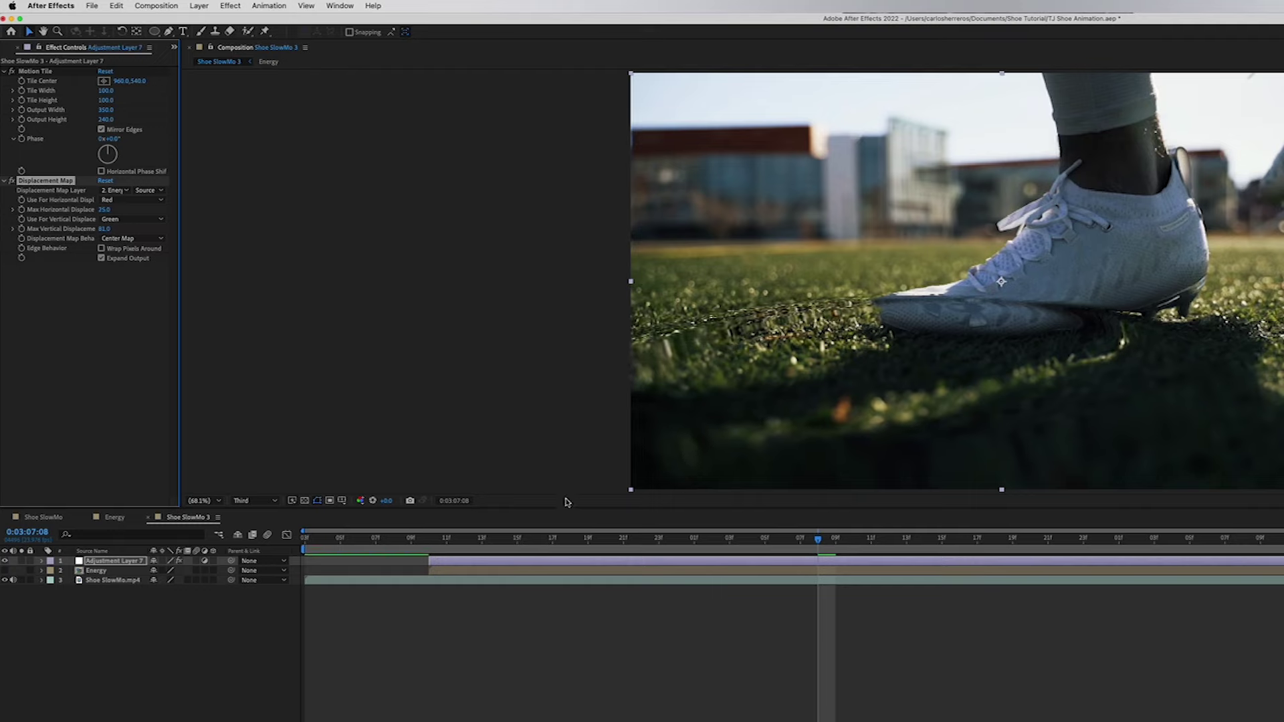
left_click_drag(818, 537, 288, 535)
key("space")
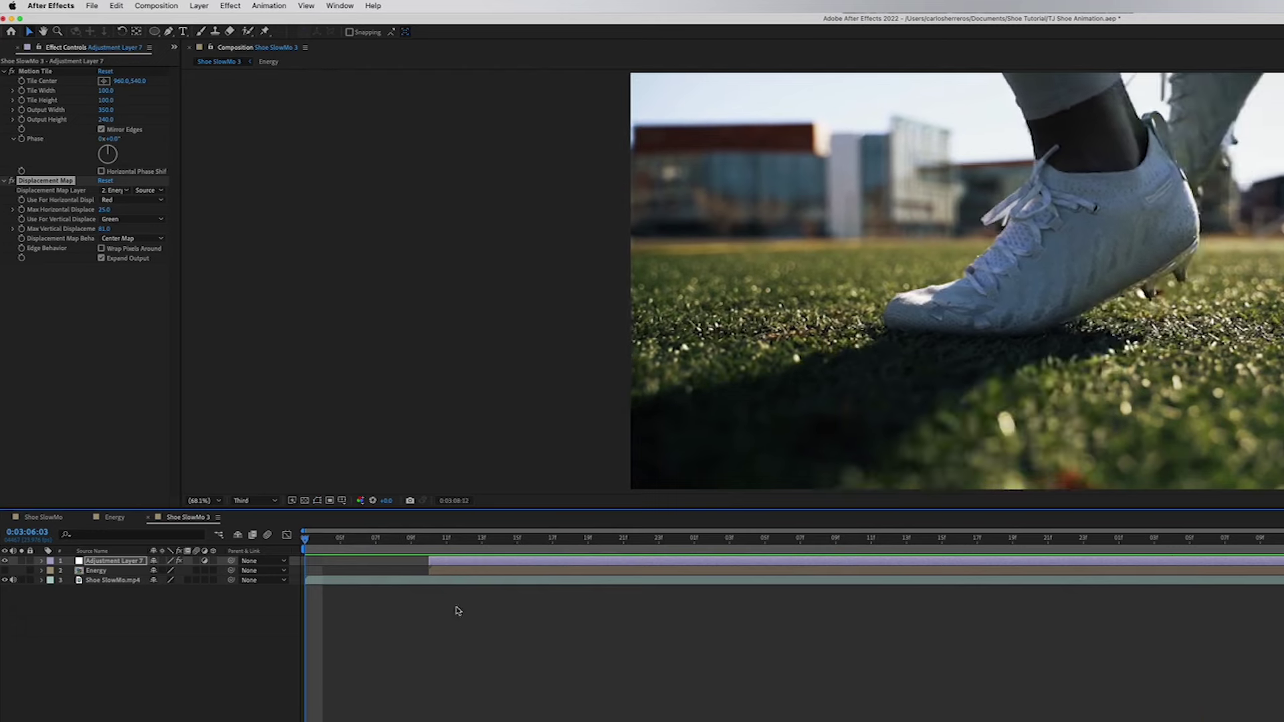
Apply the Wiggle - position preset to the Shoe SlowMo.mp4 layer at 0:03:06:10.
left_click_drag(364, 537, 426, 554)
left_click(414, 581)
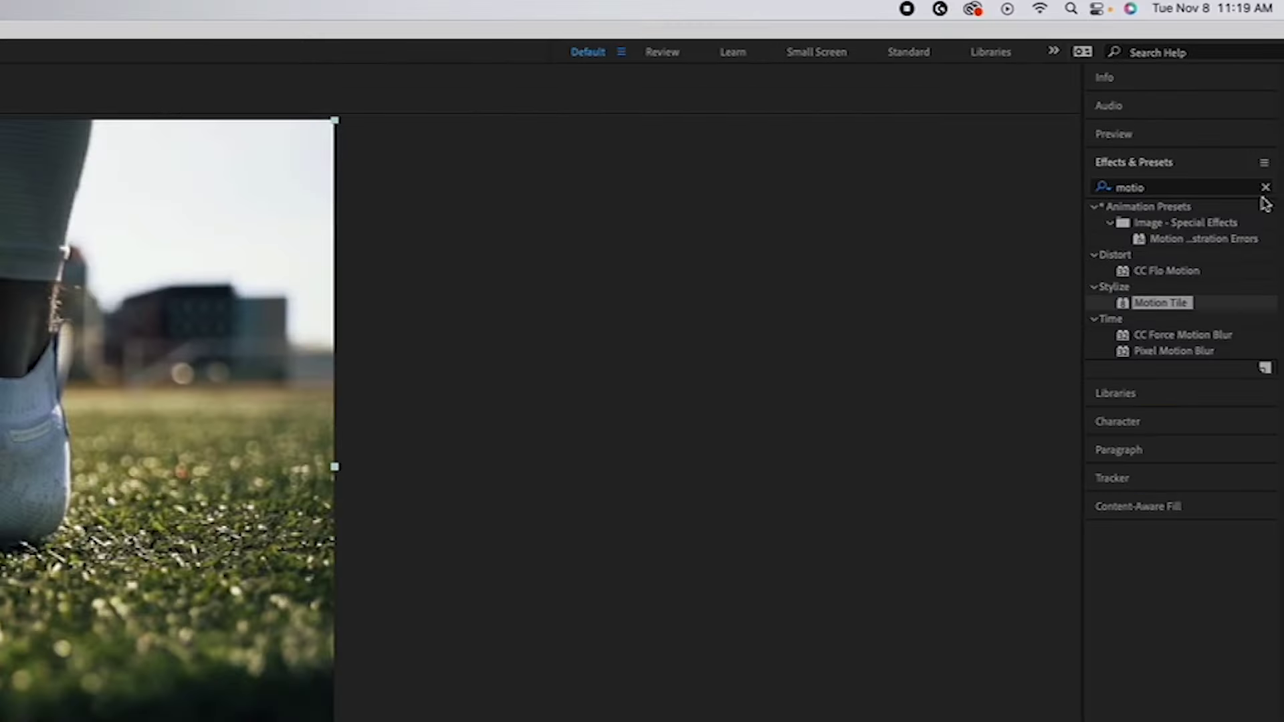
left_click(1262, 188)
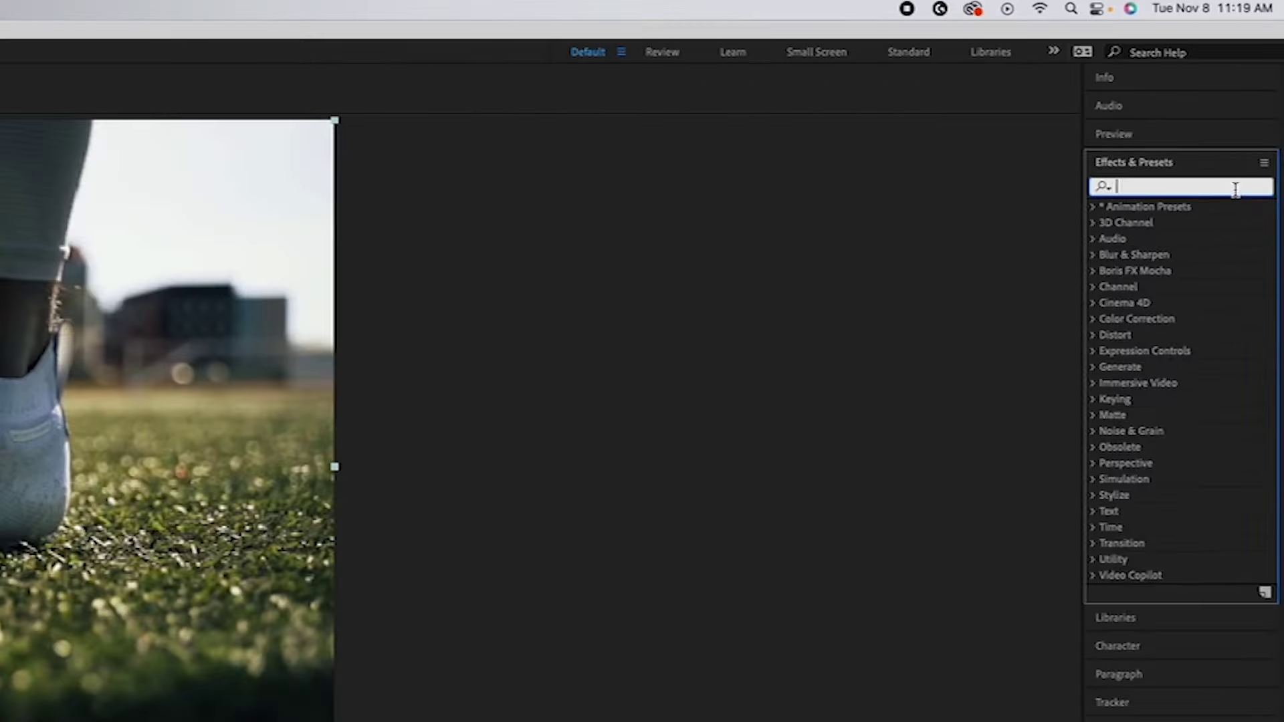
type("wig")
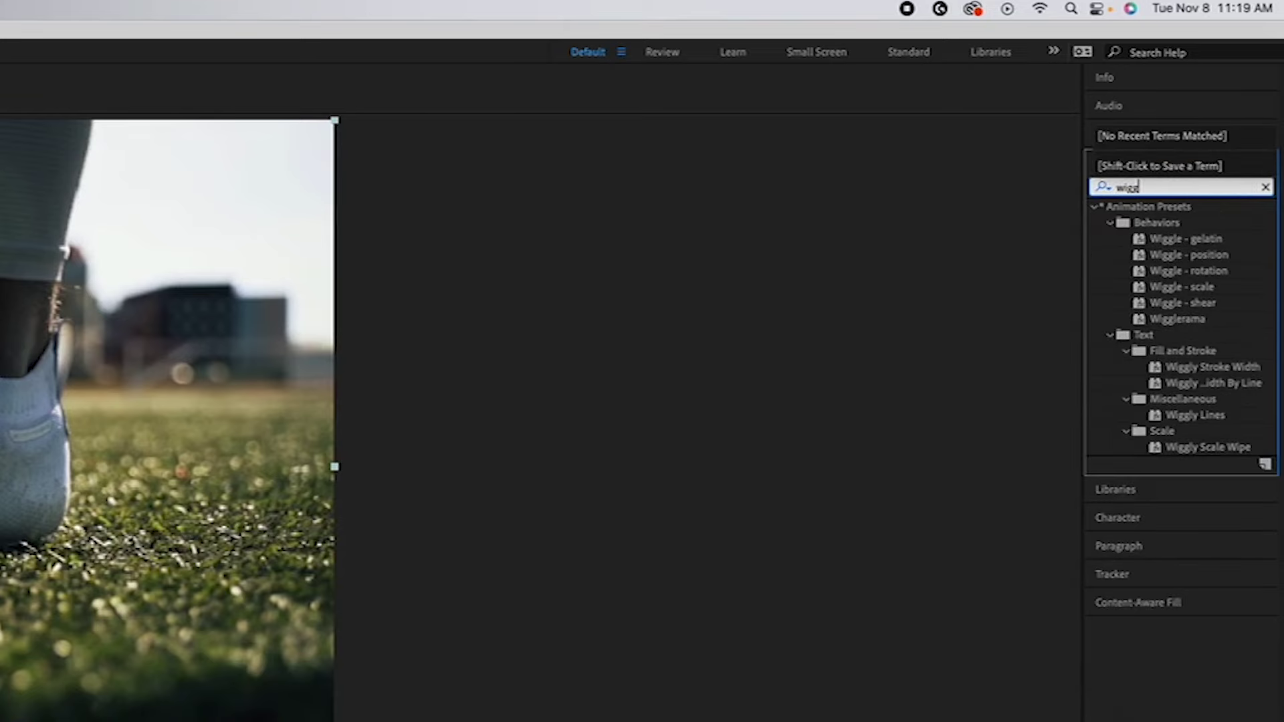
type("g")
left_click_drag(1188, 257, 529, 576)
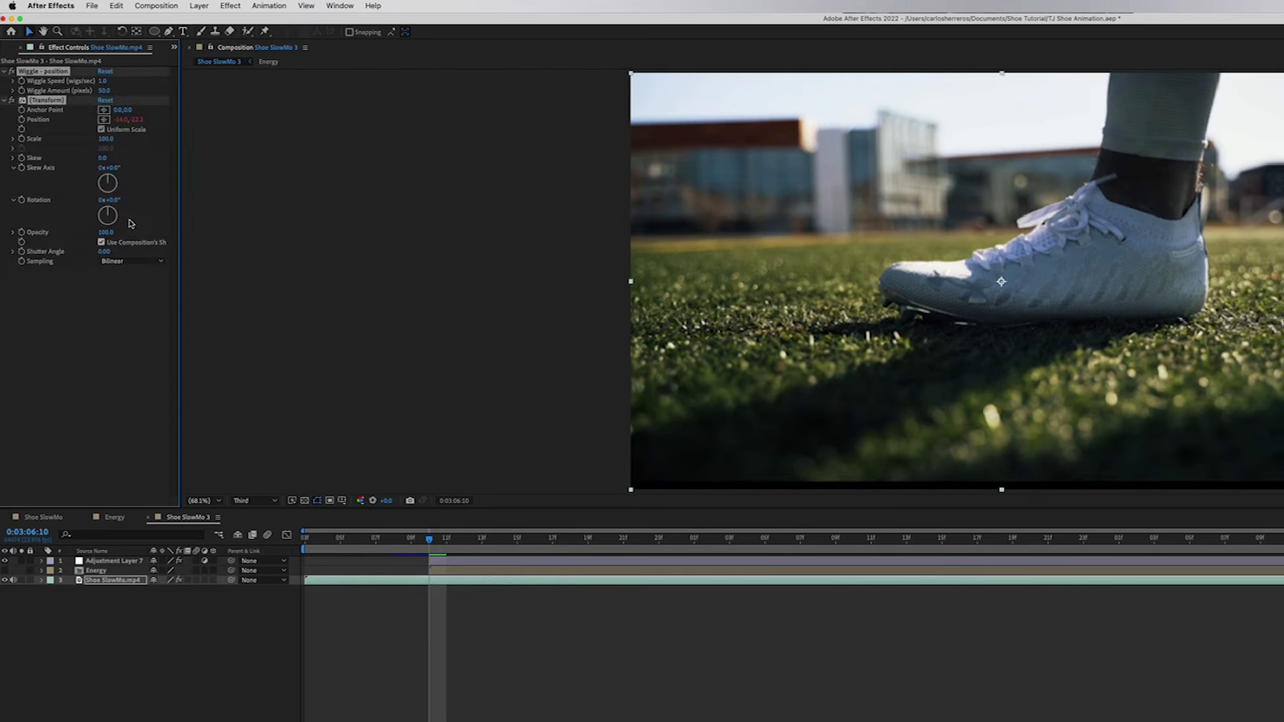
Set Wiggle Speed and Wiggle Amount to 0 and start keyframing both at 0:03:06:09.
left_click(103, 82)
left_click(103, 91)
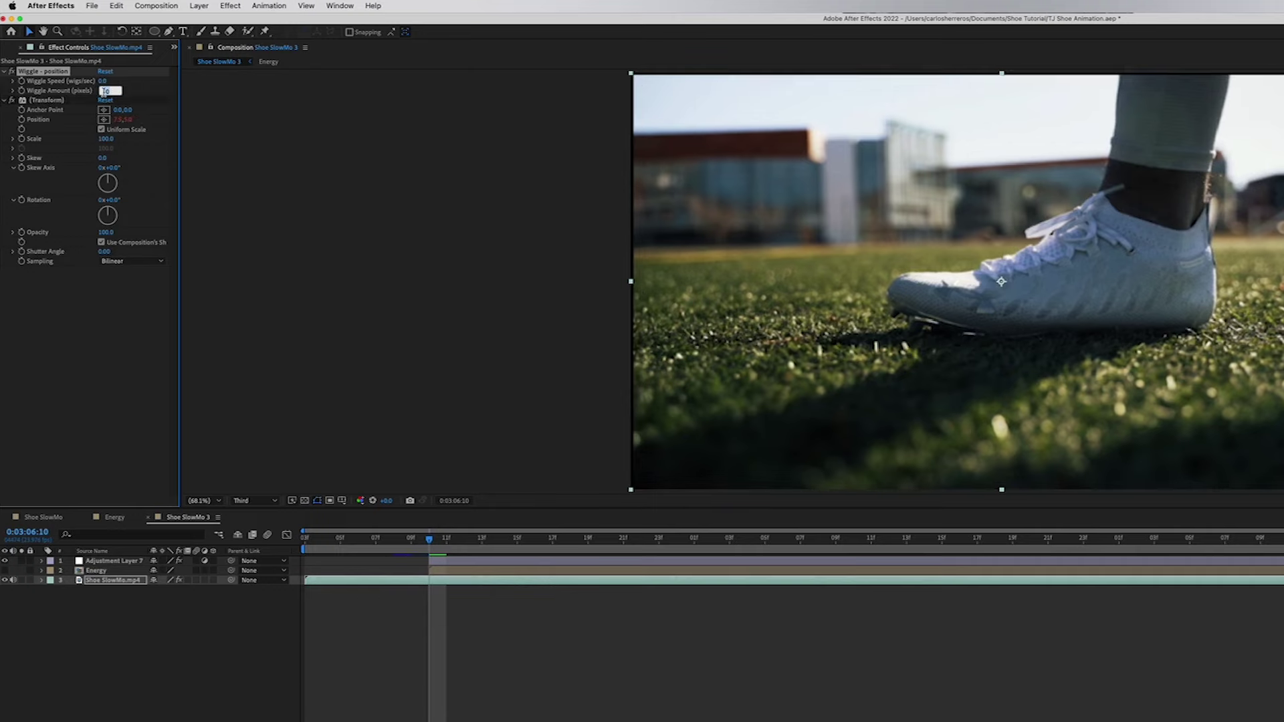
type("0")
key("Return")
mouse_move(432, 540)
left_mouse_down()
mouse_move(358, 539)
mouse_move(410, 540)
left_mouse_up()
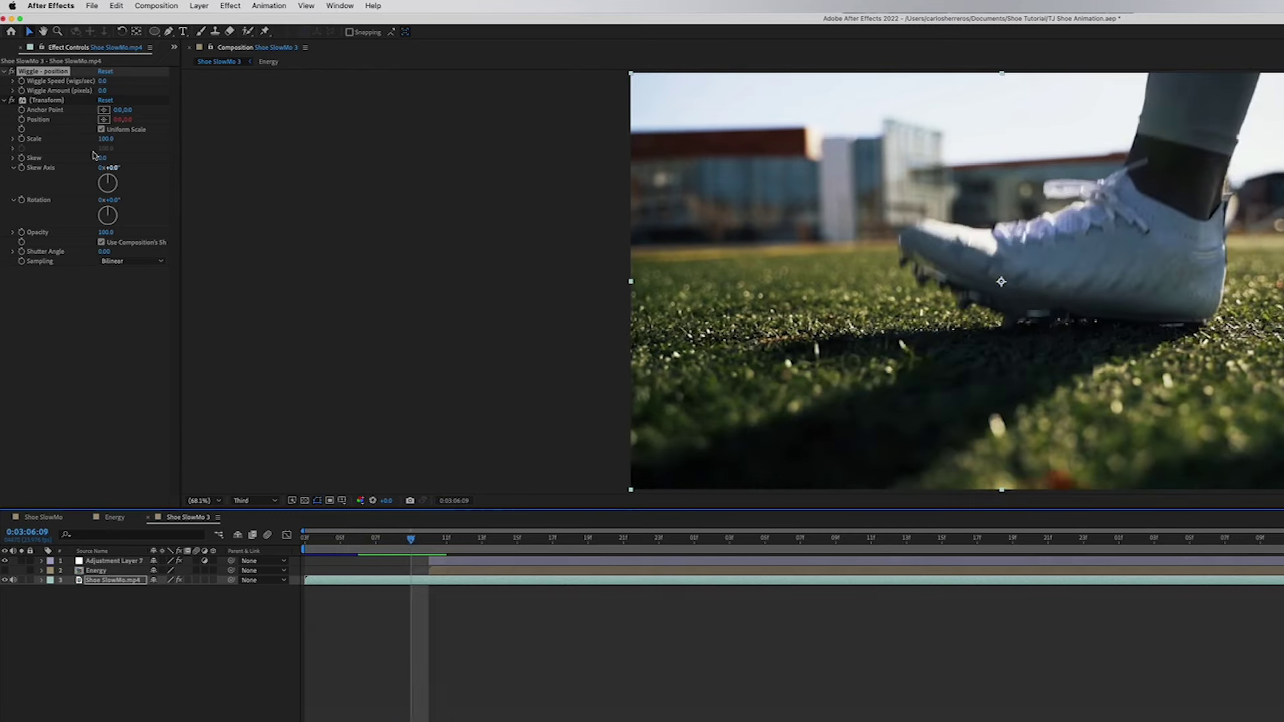
left_click(22, 84)
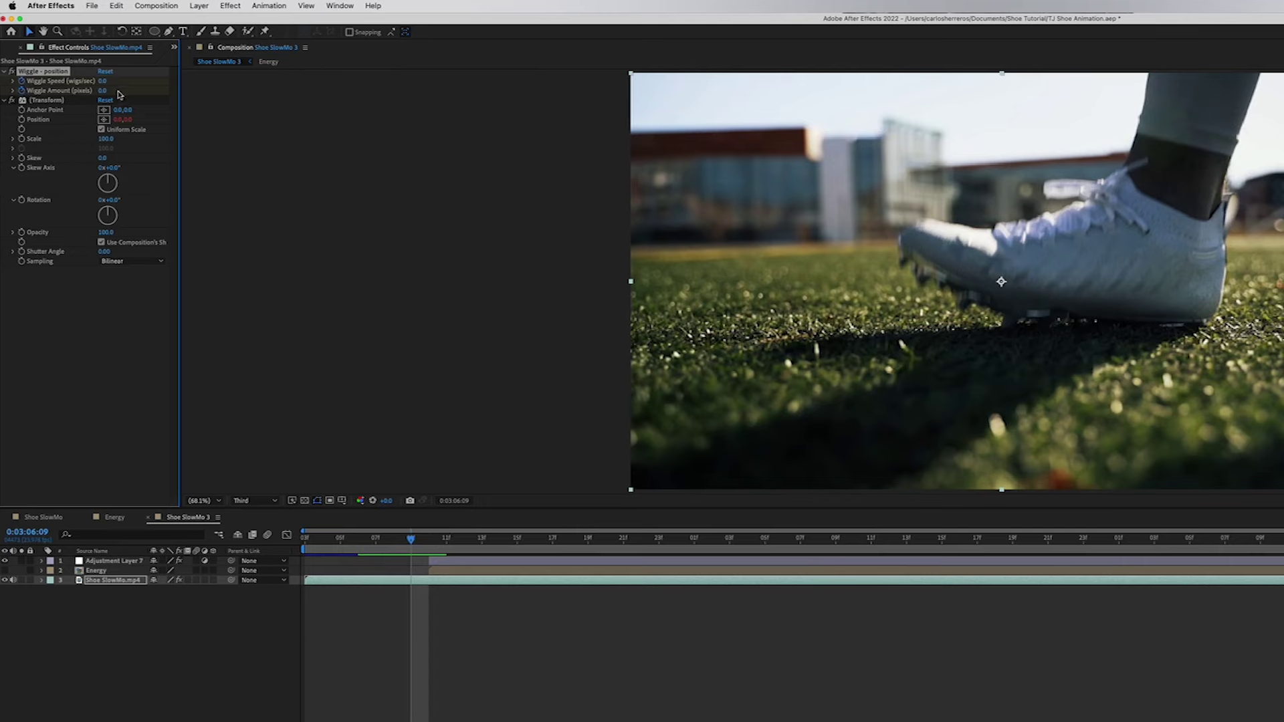
Keyframe Wiggle Speed at 8 and Wiggle Amount at 27 pixels at 0:03:06:15, and preview the shake from the start.
key("space")
left_click_drag(412, 544, 517, 544)
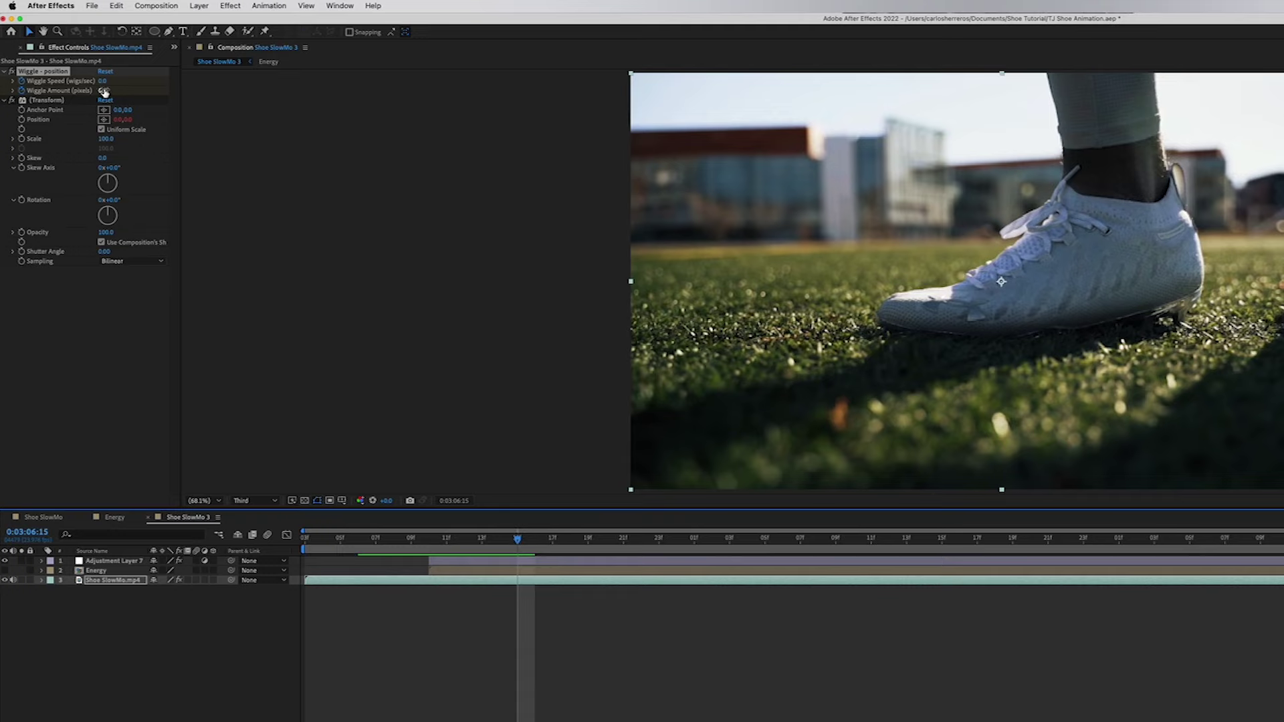
mouse_move(104, 93)
left_mouse_down()
mouse_move(118, 94)
mouse_move(106, 81)
left_mouse_up()
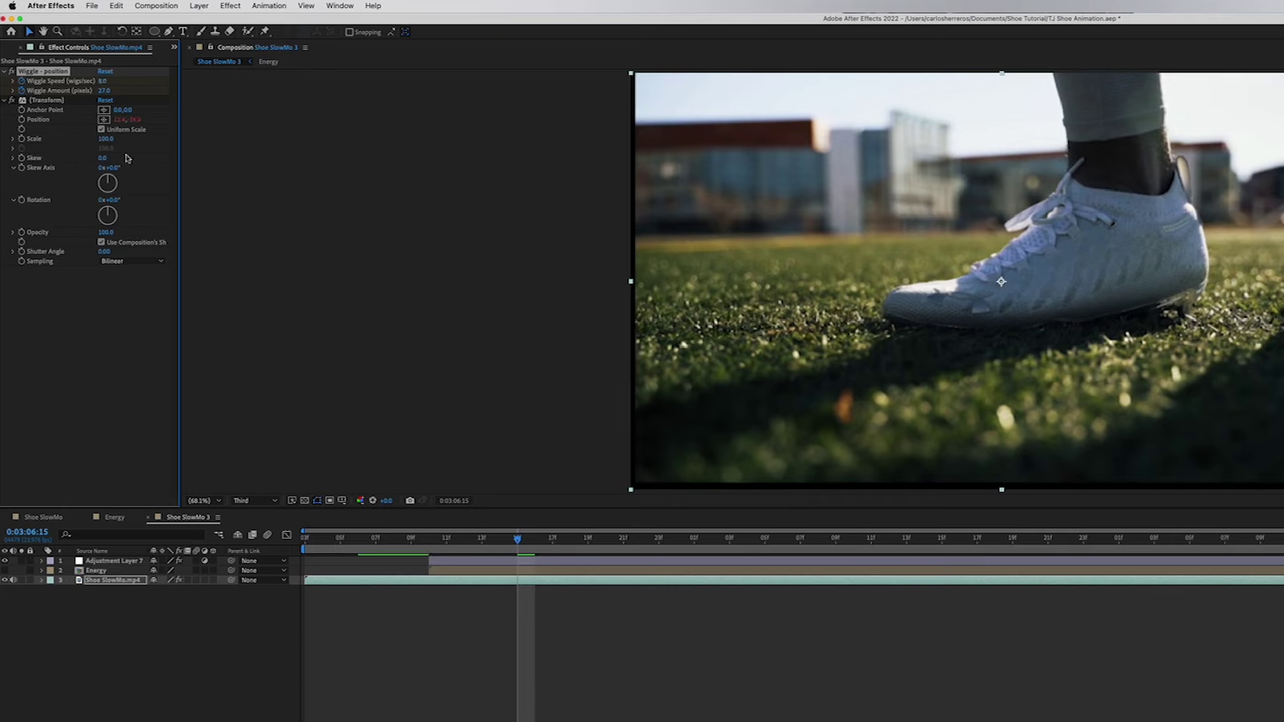
left_click_drag(516, 538, 303, 532)
key("space")
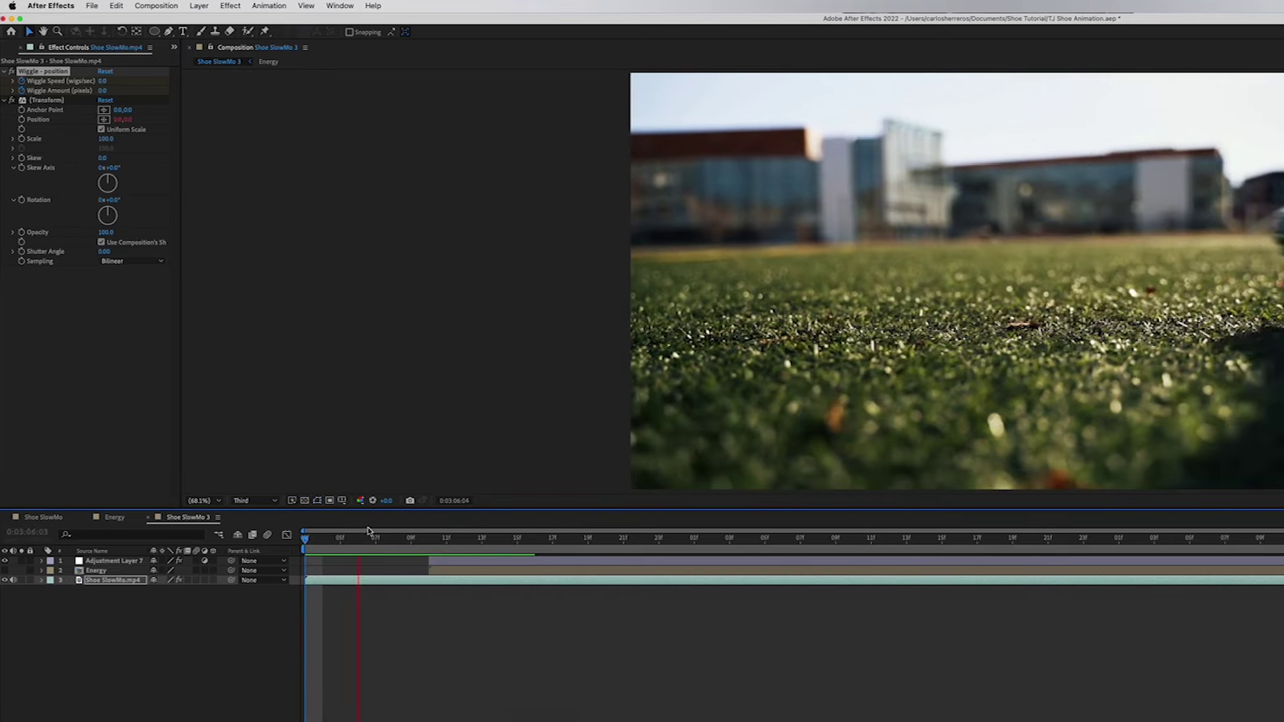
key("space")
Keyframe Wiggle Speed and Wiggle Amount back to 0 at 0:03:07:00, and preview the shake from the start.
left_click(411, 540)
left_click_drag(411, 539, 675, 550)
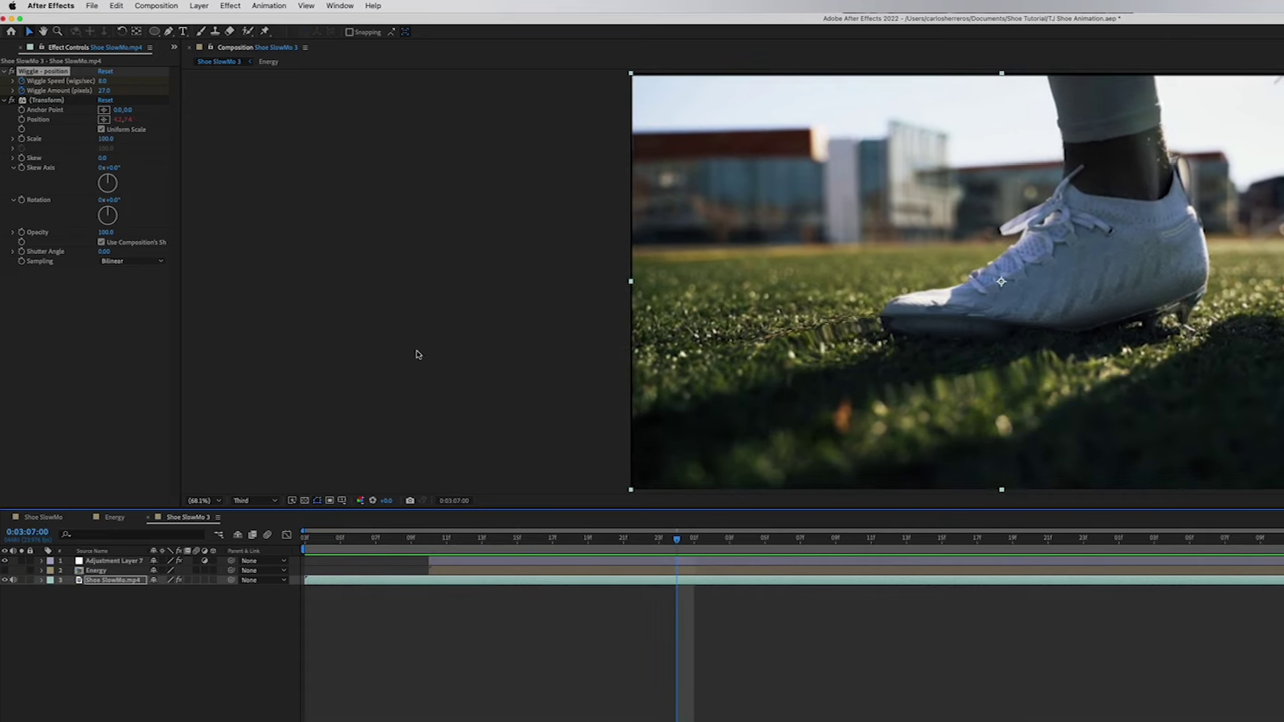
left_click(102, 81)
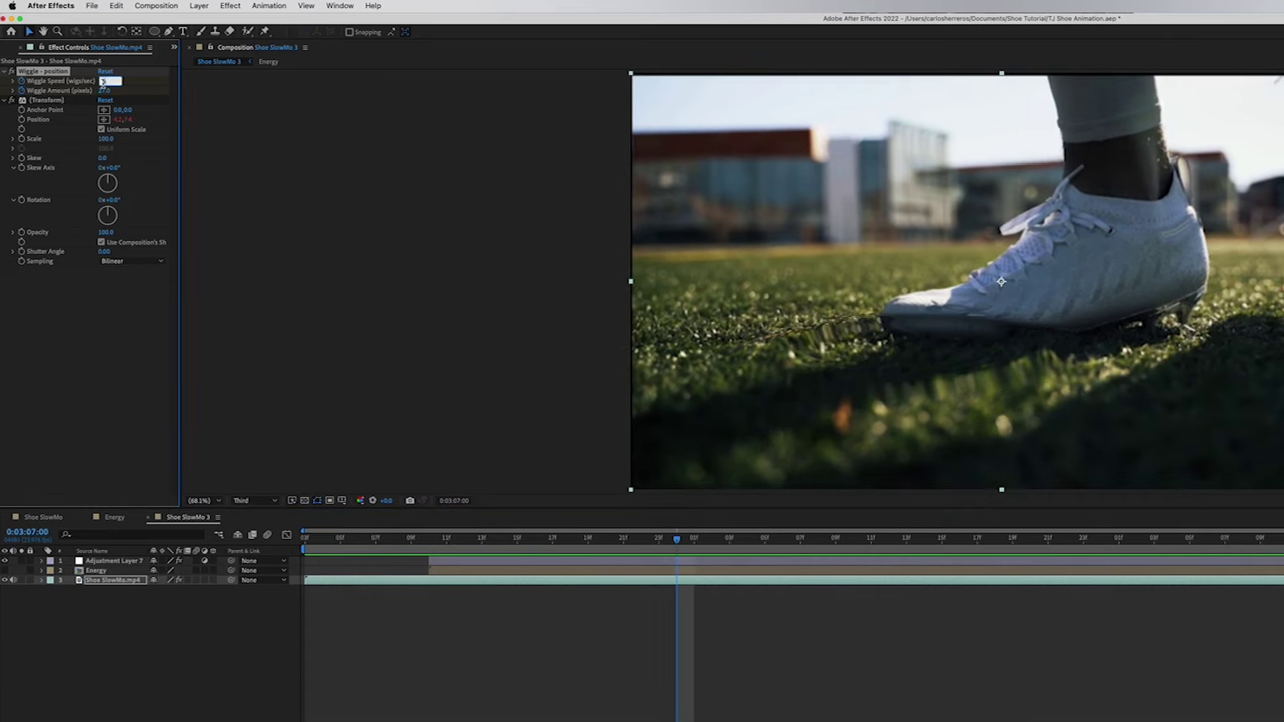
key("Return")
left_click(102, 90)
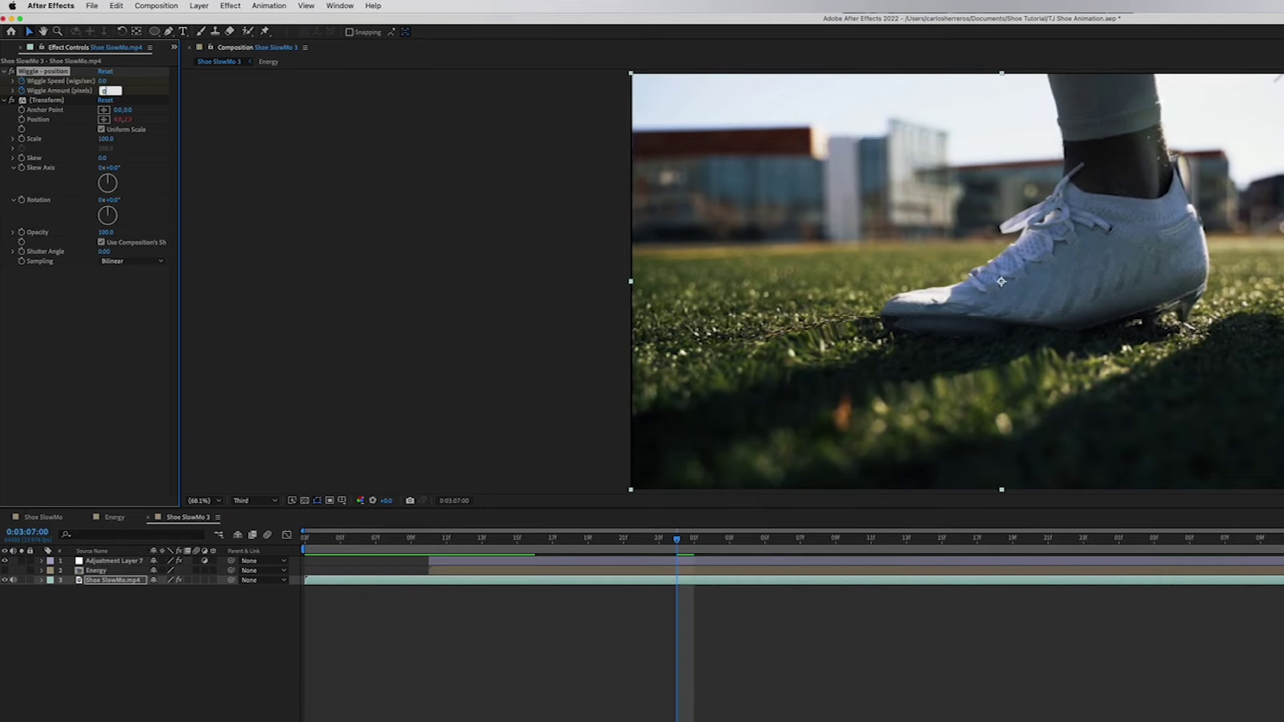
type("0")
key("Return")
left_click(305, 539)
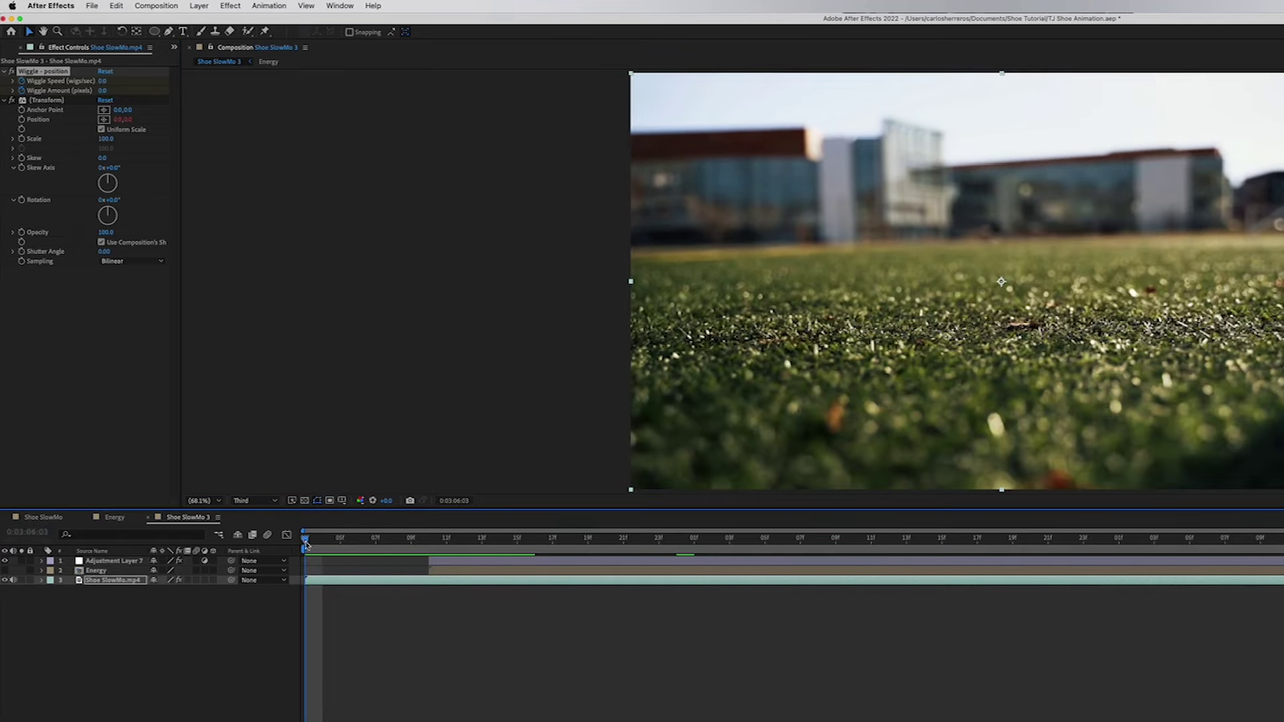
key("space")
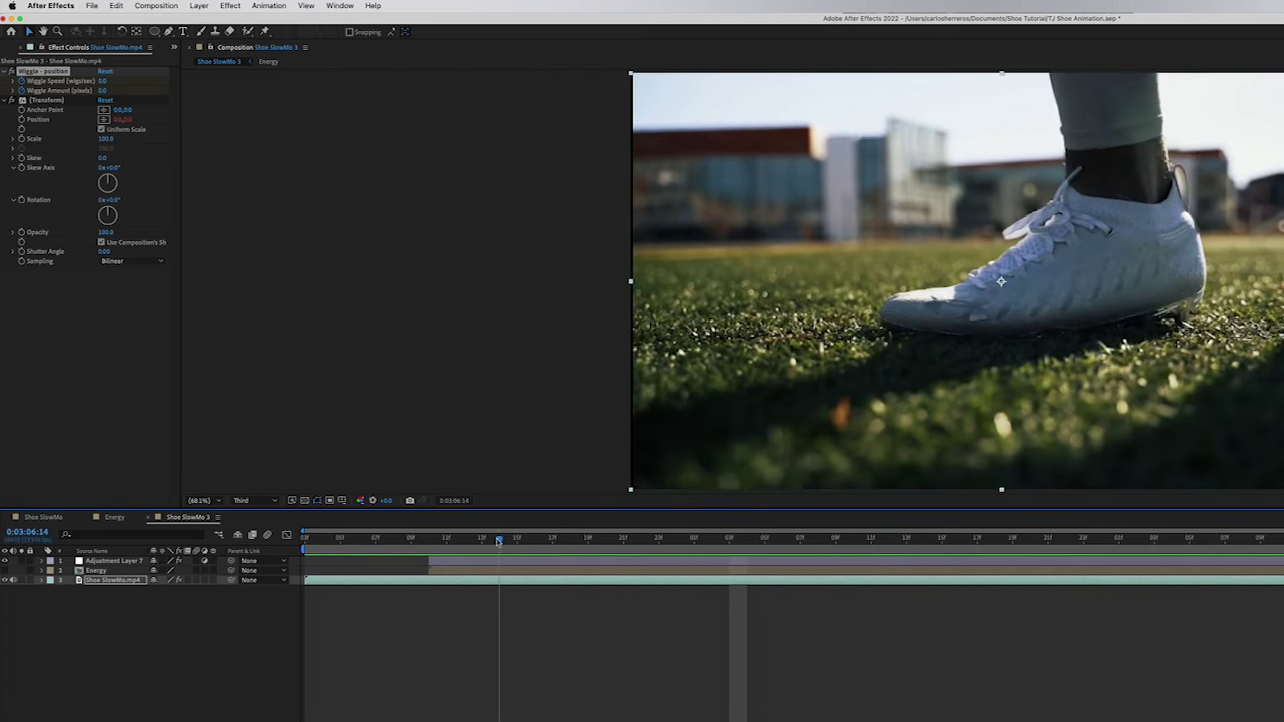
Scale the Shoe SlowMo.mp4 layer to 104% to cover the black edges during the shake, and check the frame edges.
left_click_drag(498, 542, 435, 529)
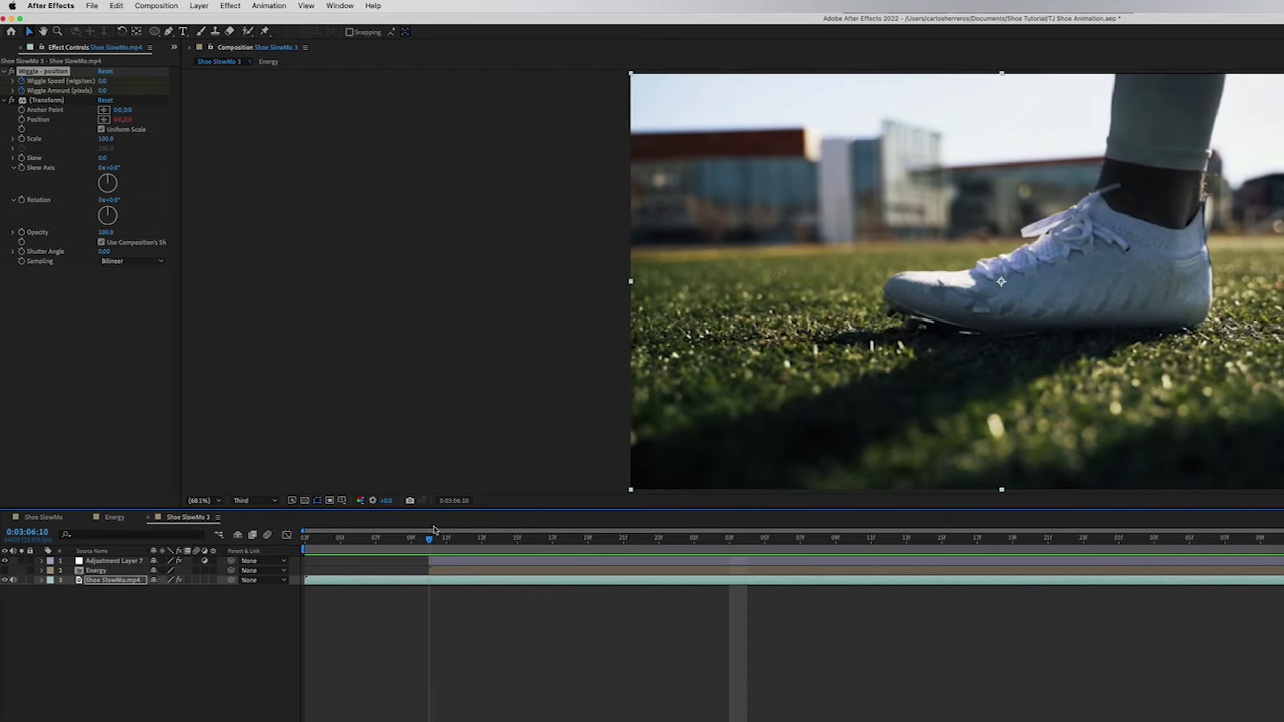
key("space")
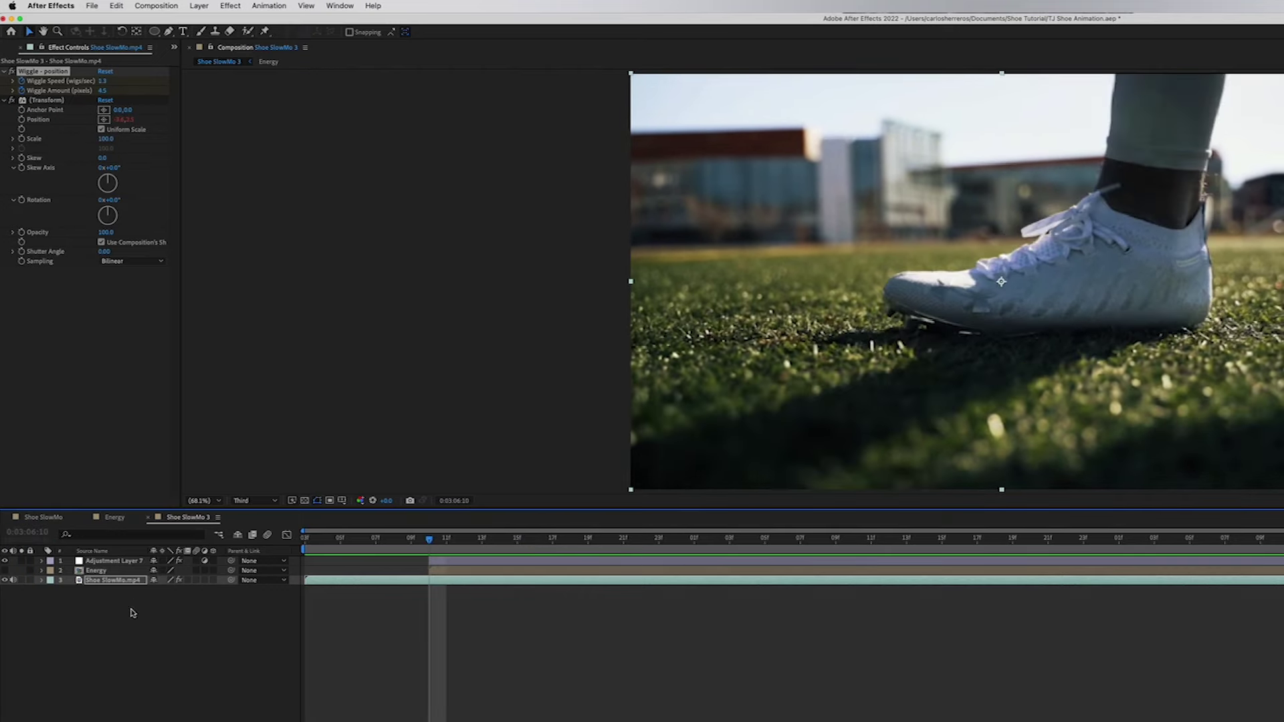
left_click(335, 585)
key("s")
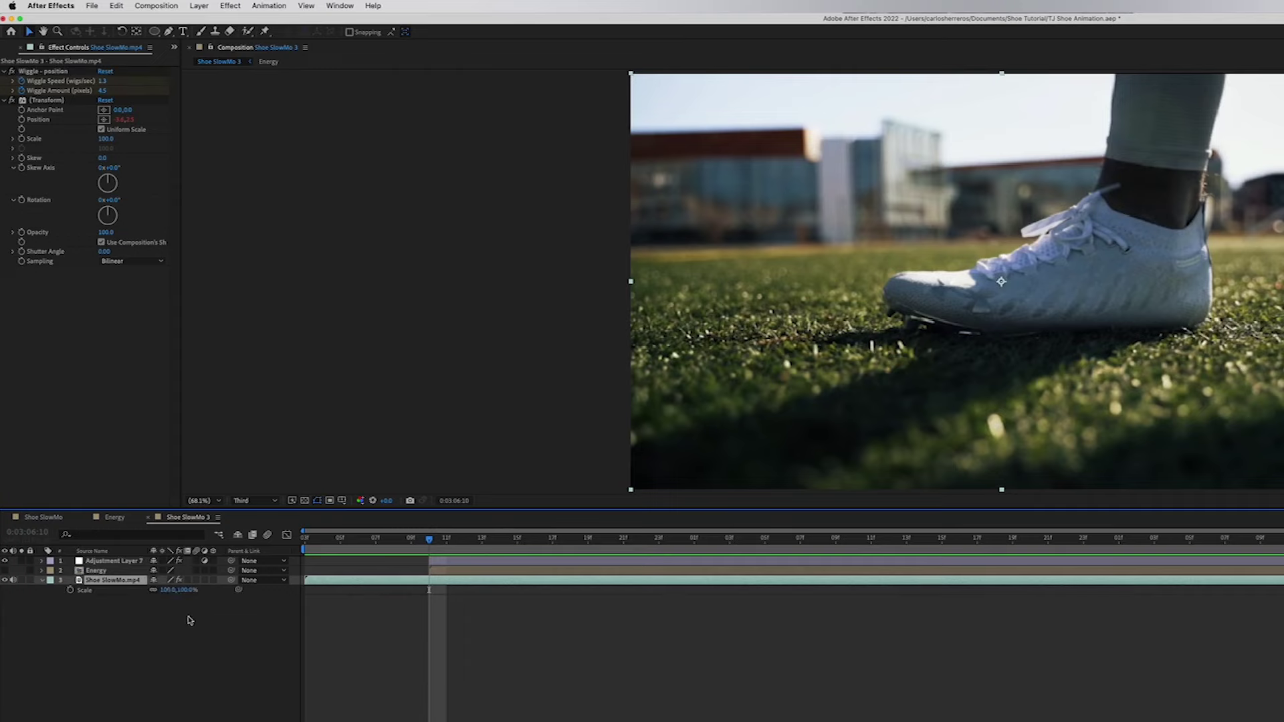
left_click_drag(170, 589, 224, 595)
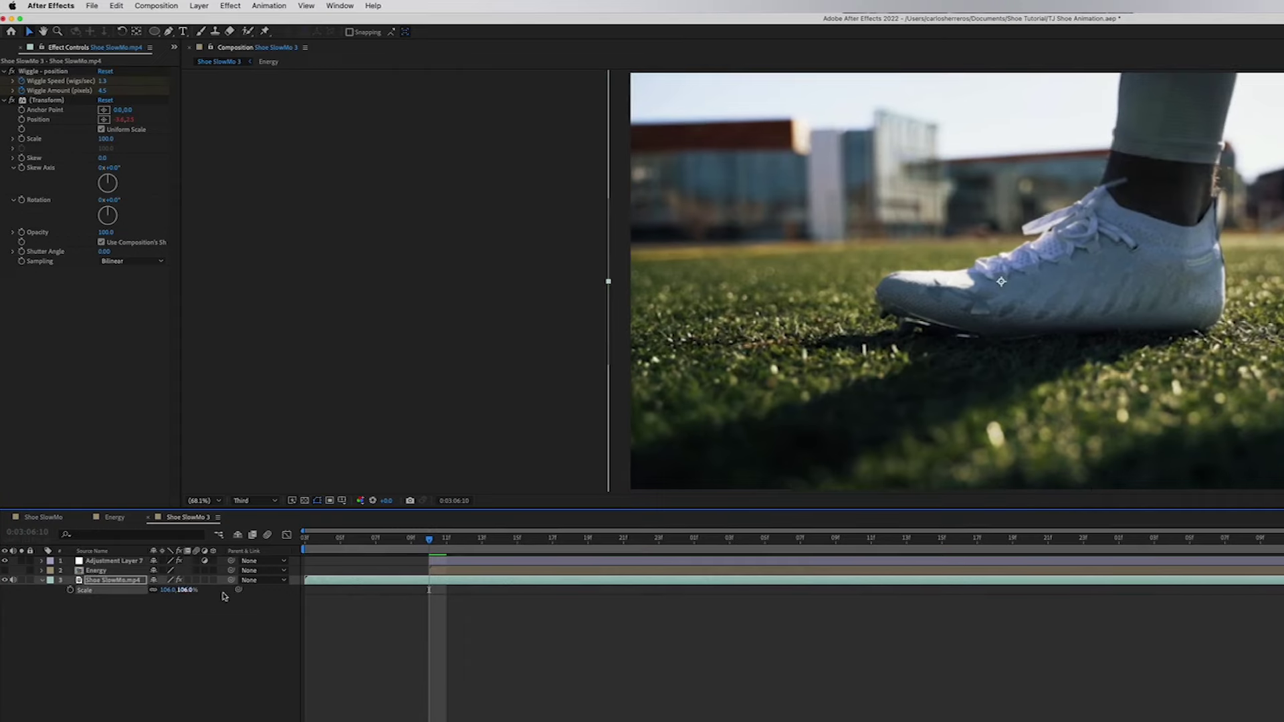
left_click_drag(365, 539, 602, 543)
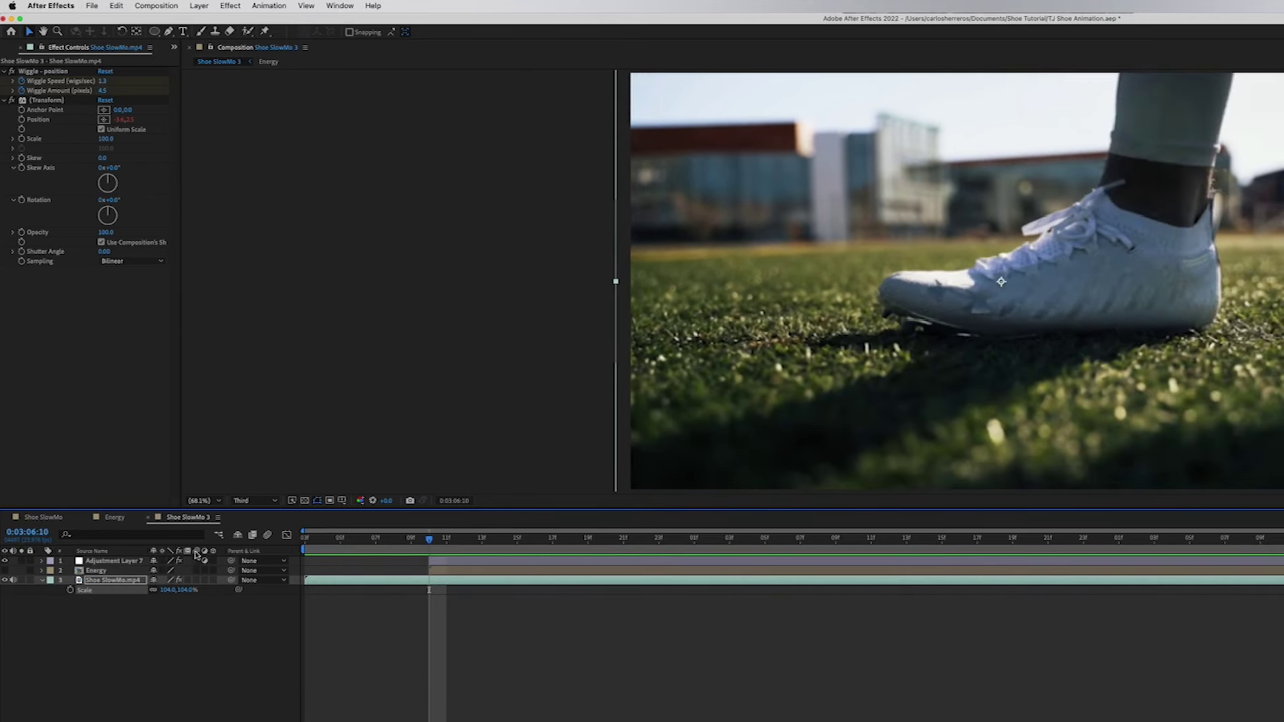
Turn on motion blur for the Shoe SlowMo.mp4 layer and preview the shake.
left_click(196, 581)
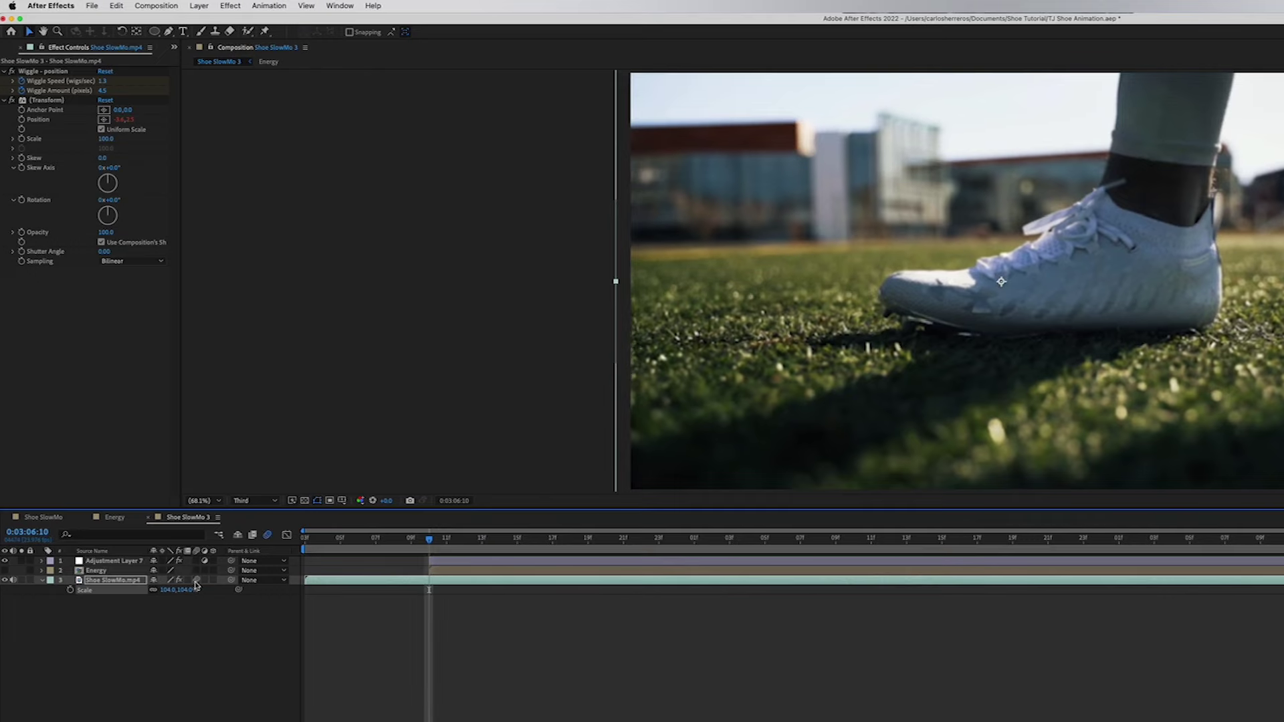
key("space")
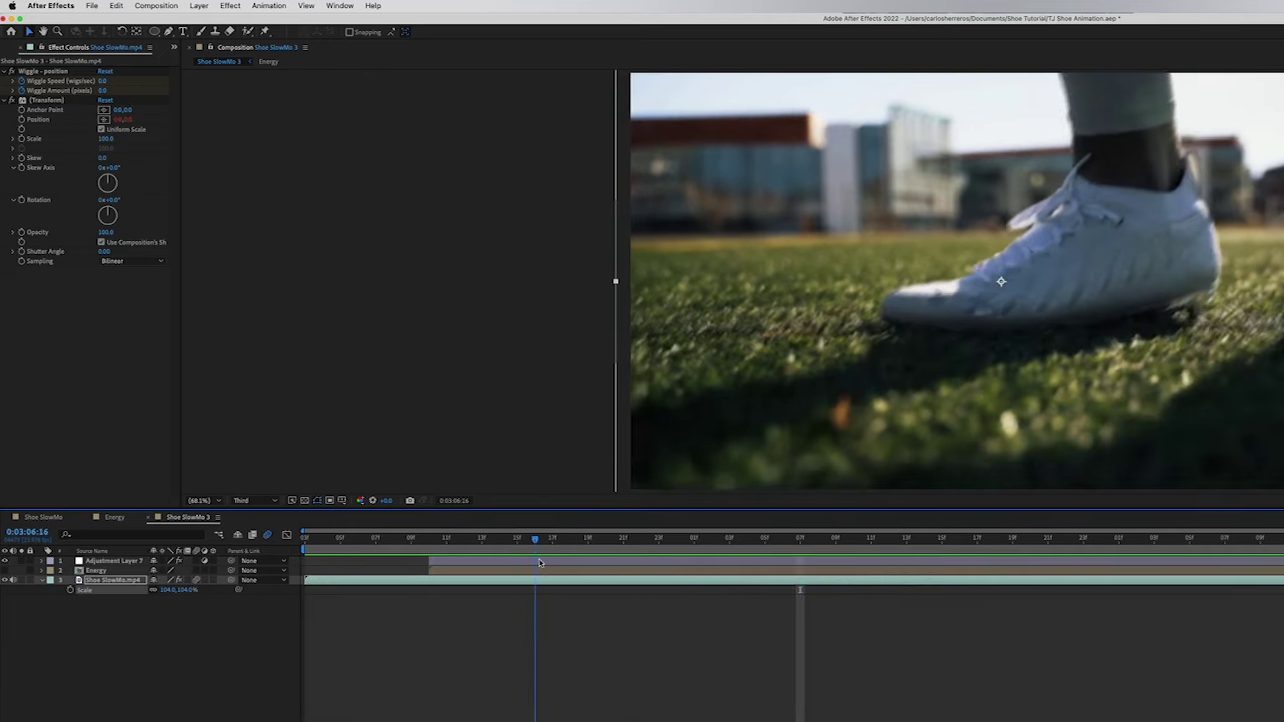
left_click(42, 581)
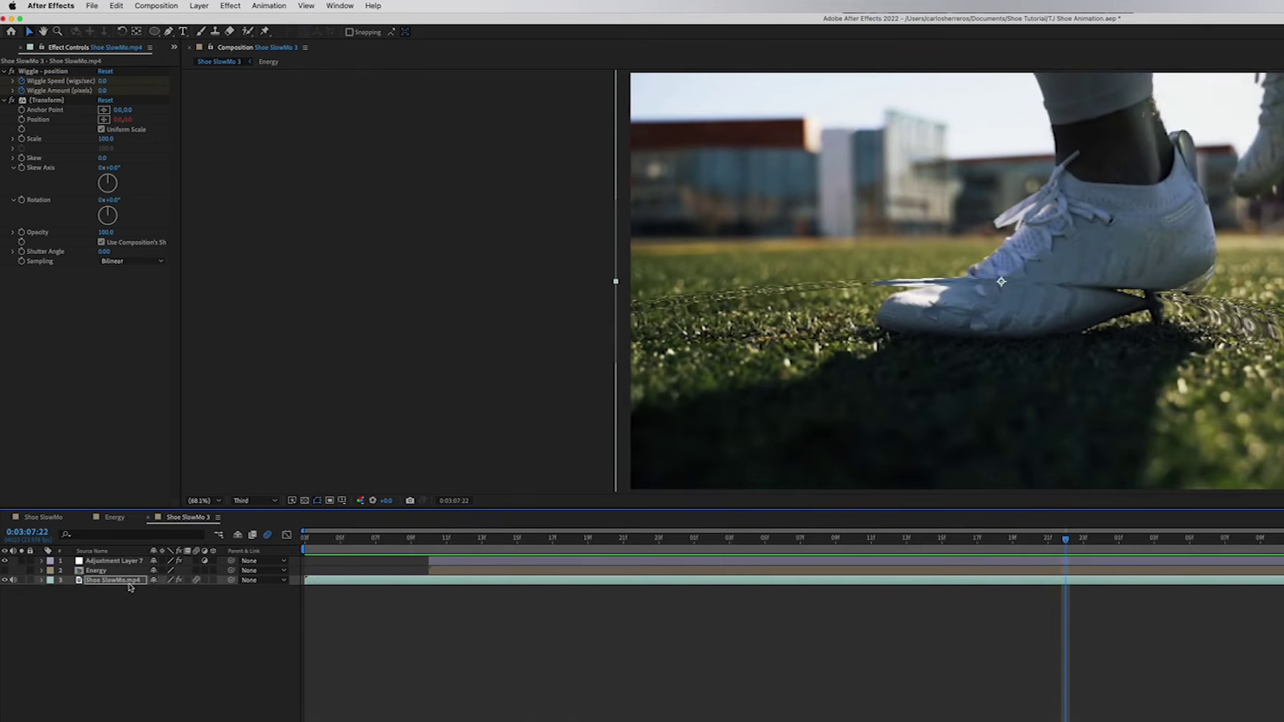
Draw a closed Pen tool mask around the shoe on Adjustment Layer 7 at 0:03:06:10.
left_click(121, 561)
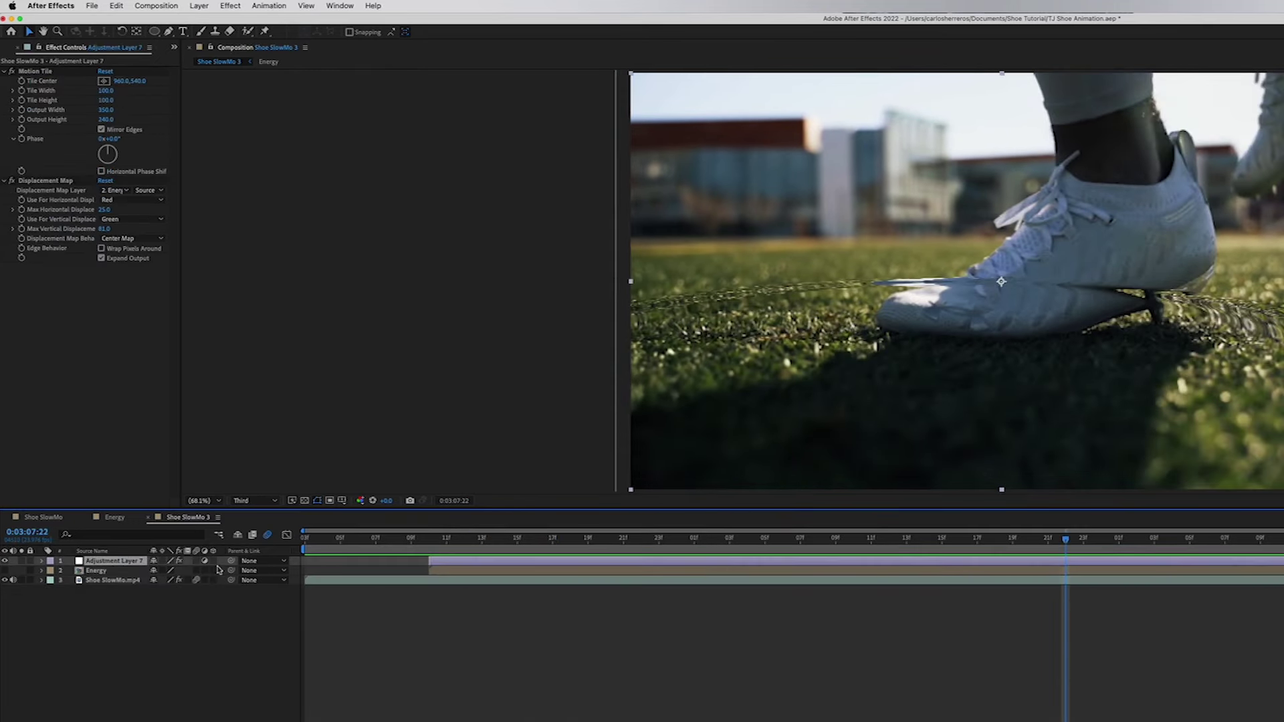
left_click(428, 539)
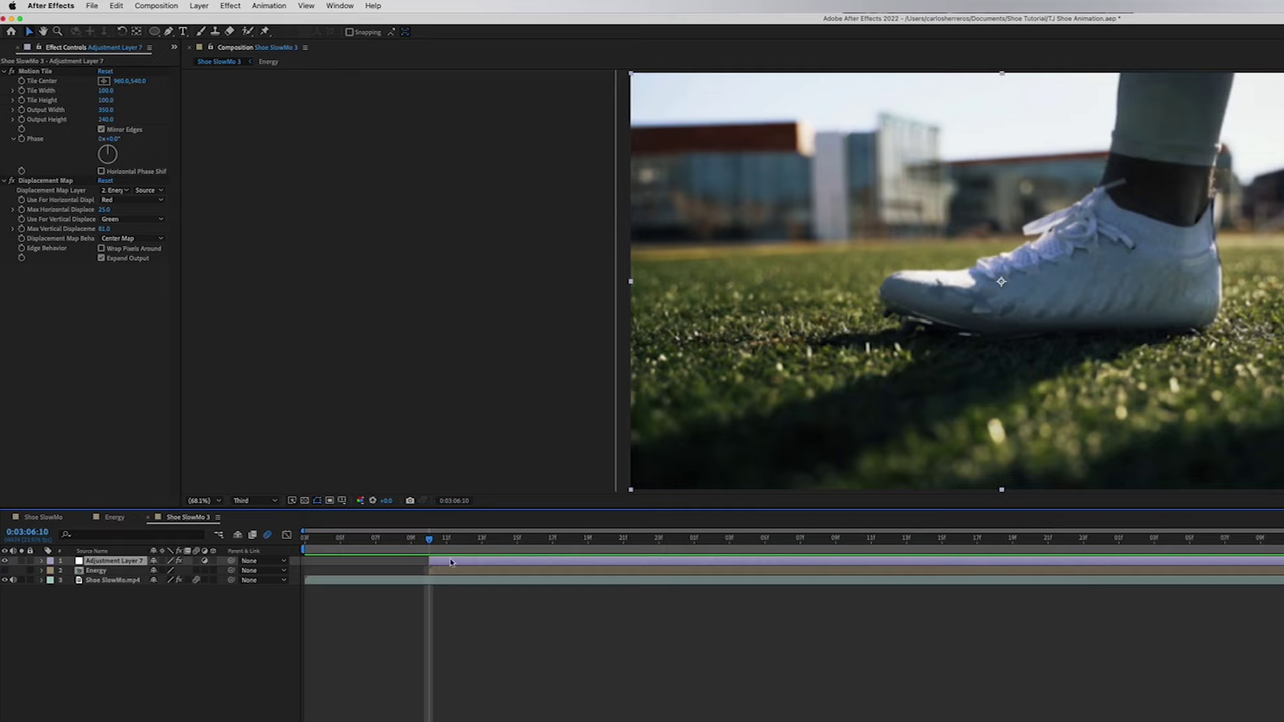
left_click(168, 33)
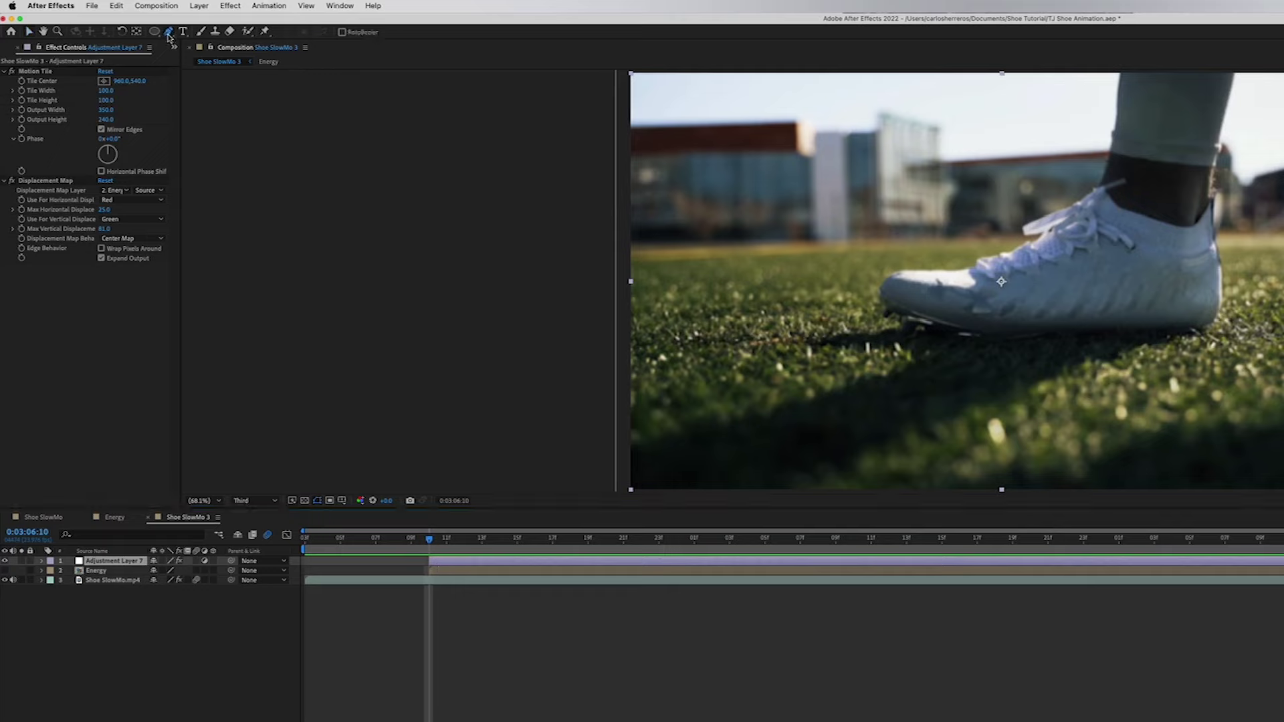
left_click(881, 299)
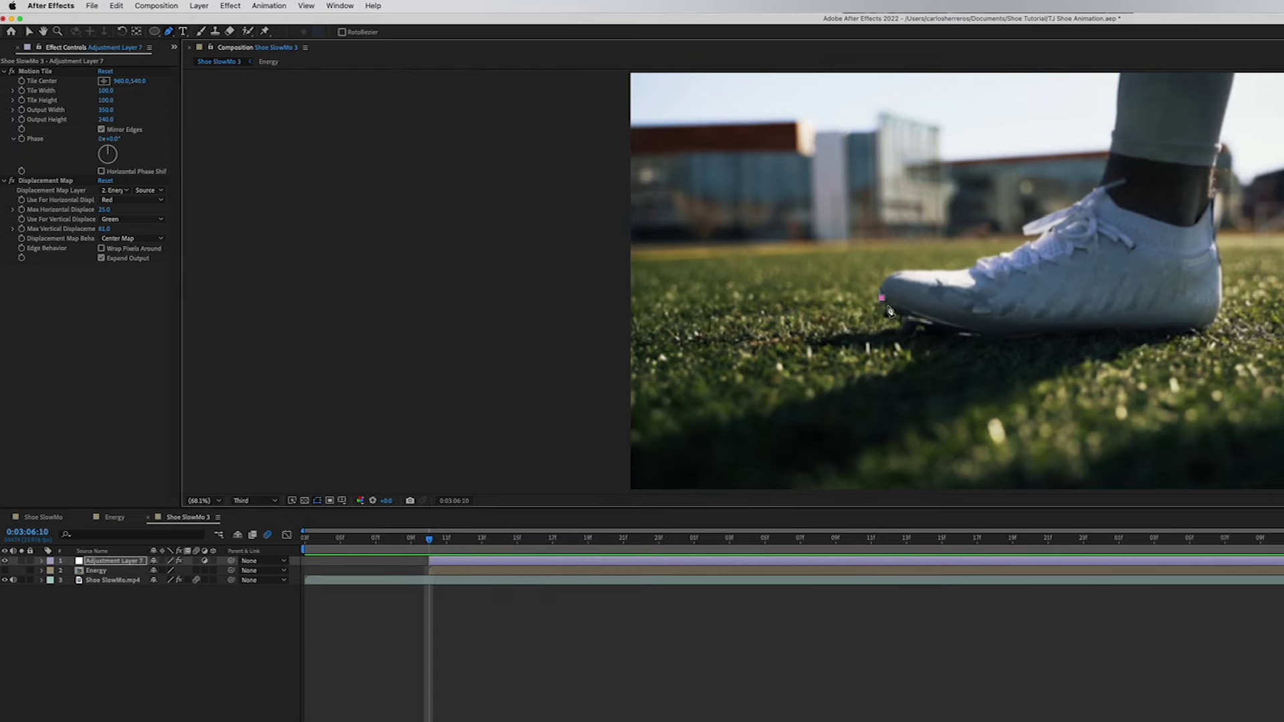
left_click(957, 327)
left_click(1057, 332)
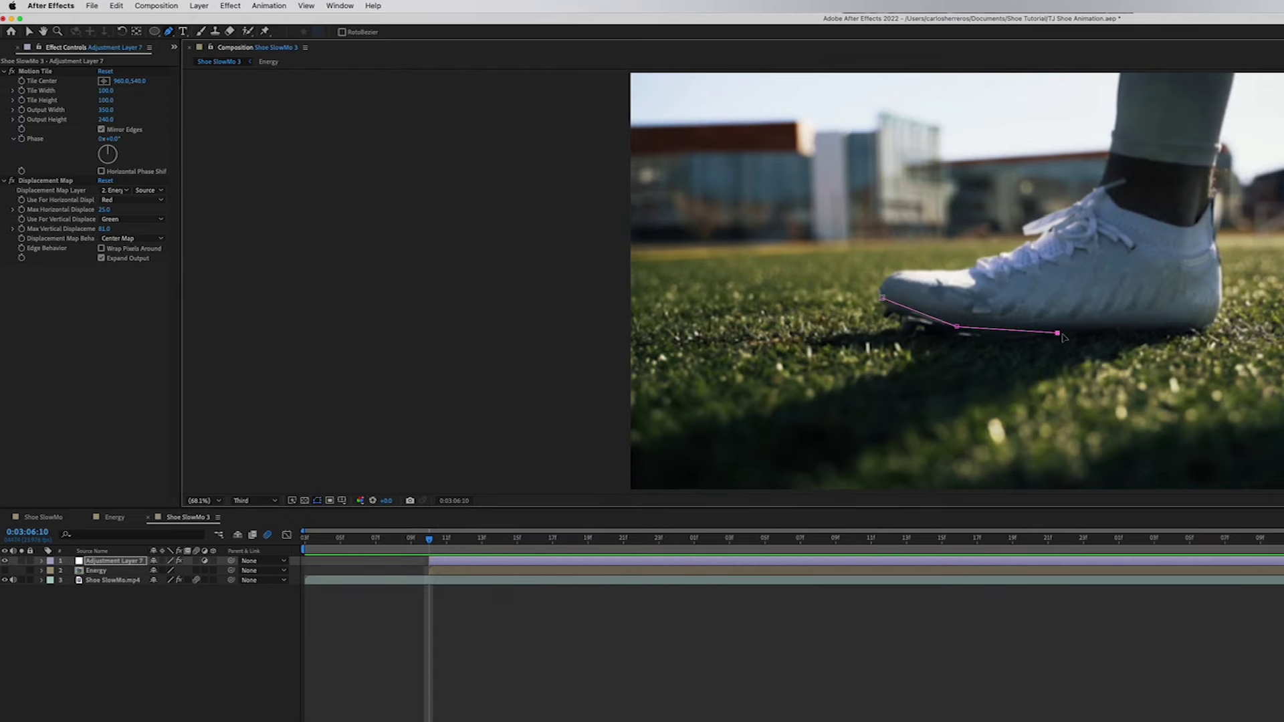
left_click(1131, 330)
left_click(1186, 328)
left_click(1210, 314)
left_click(1177, 190)
left_click(1111, 179)
left_click(1081, 201)
left_click(883, 297)
Invert the shoe mask on Adjustment Layer 7 and start keyframing its Mask Path at 0:03:06:10.
left_click(42, 562)
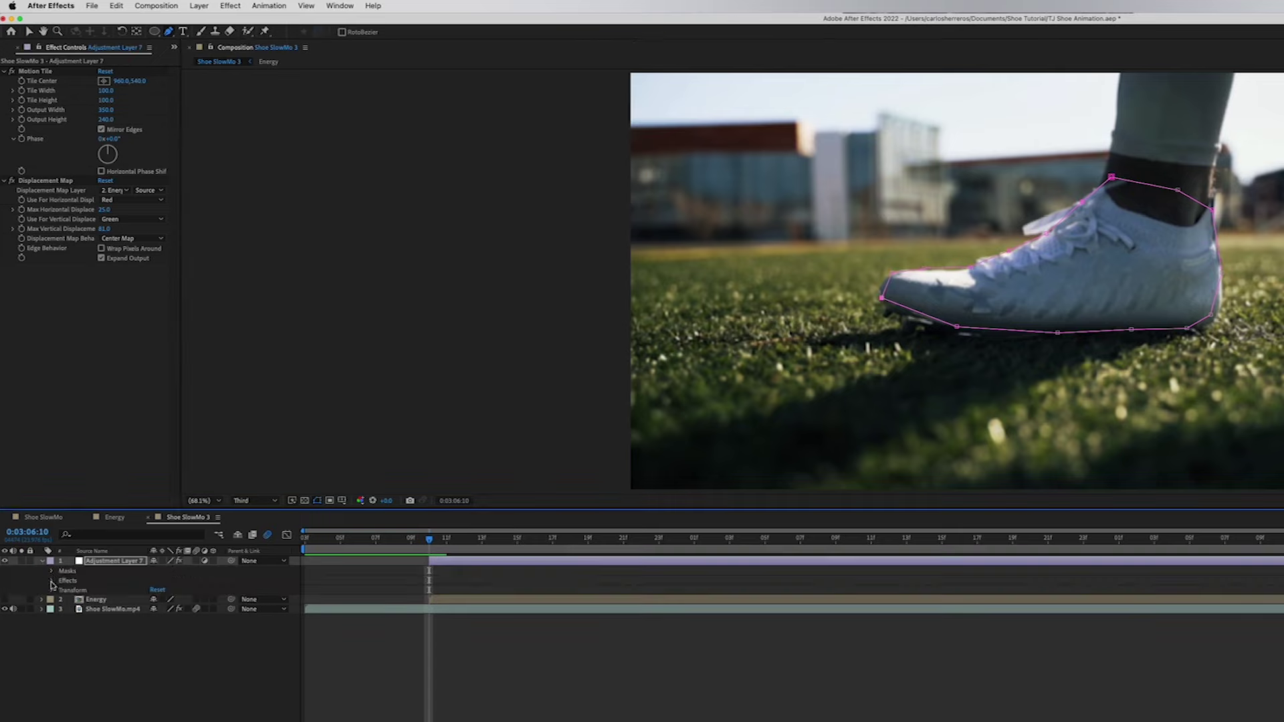
left_click(53, 572)
left_click(60, 581)
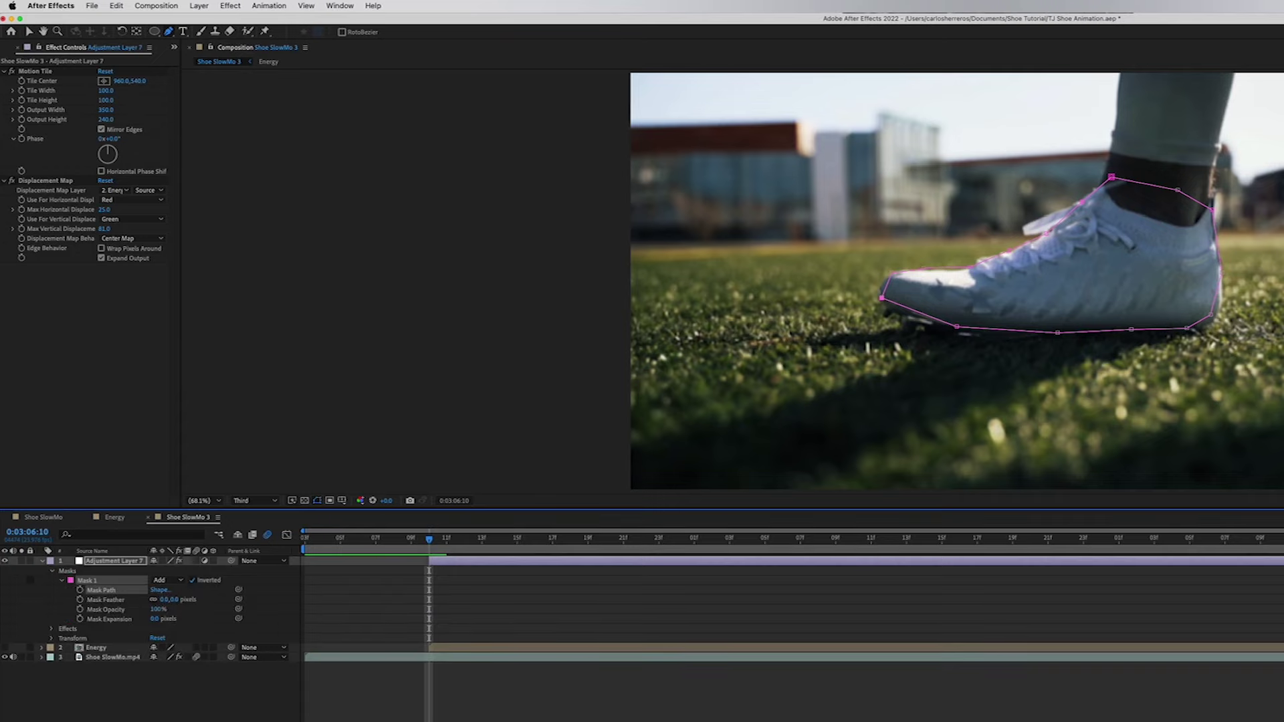
left_click(80, 590)
Reshape the mask to fit the shoe's outline at 0:03:06:12.
left_click_drag(435, 540, 463, 539)
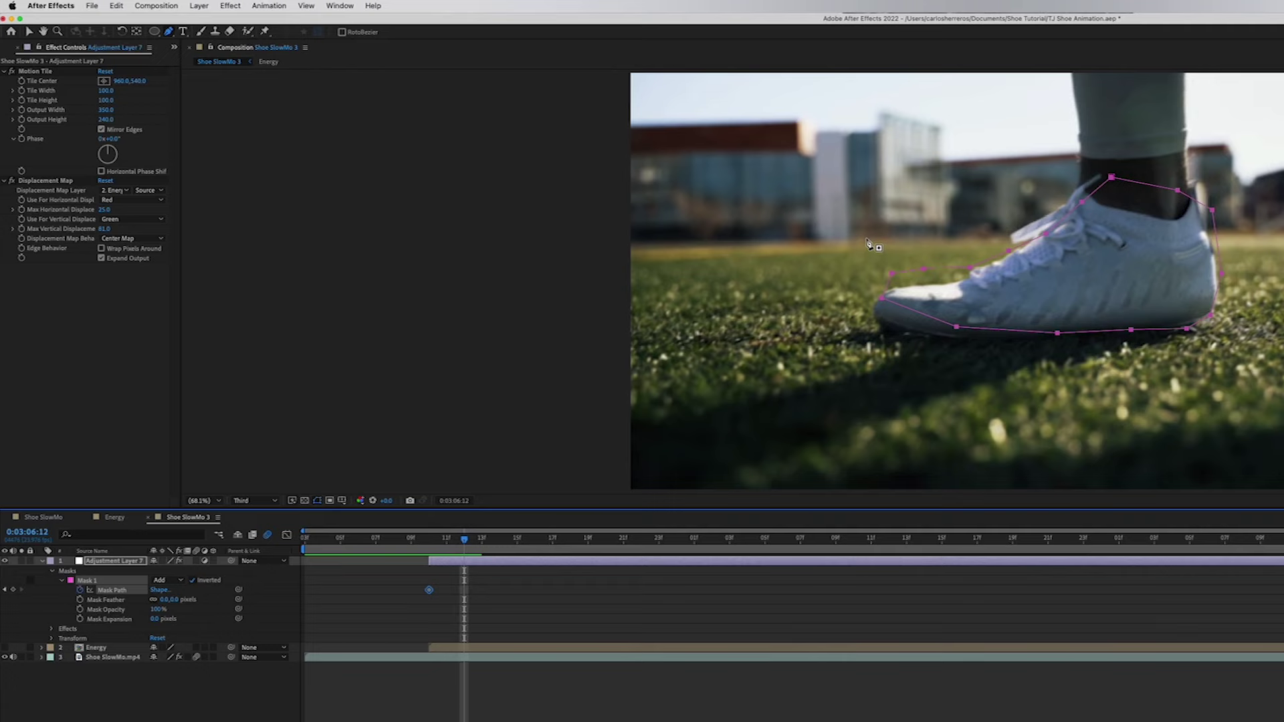
key("v")
left_click_drag(822, 150, 1257, 417)
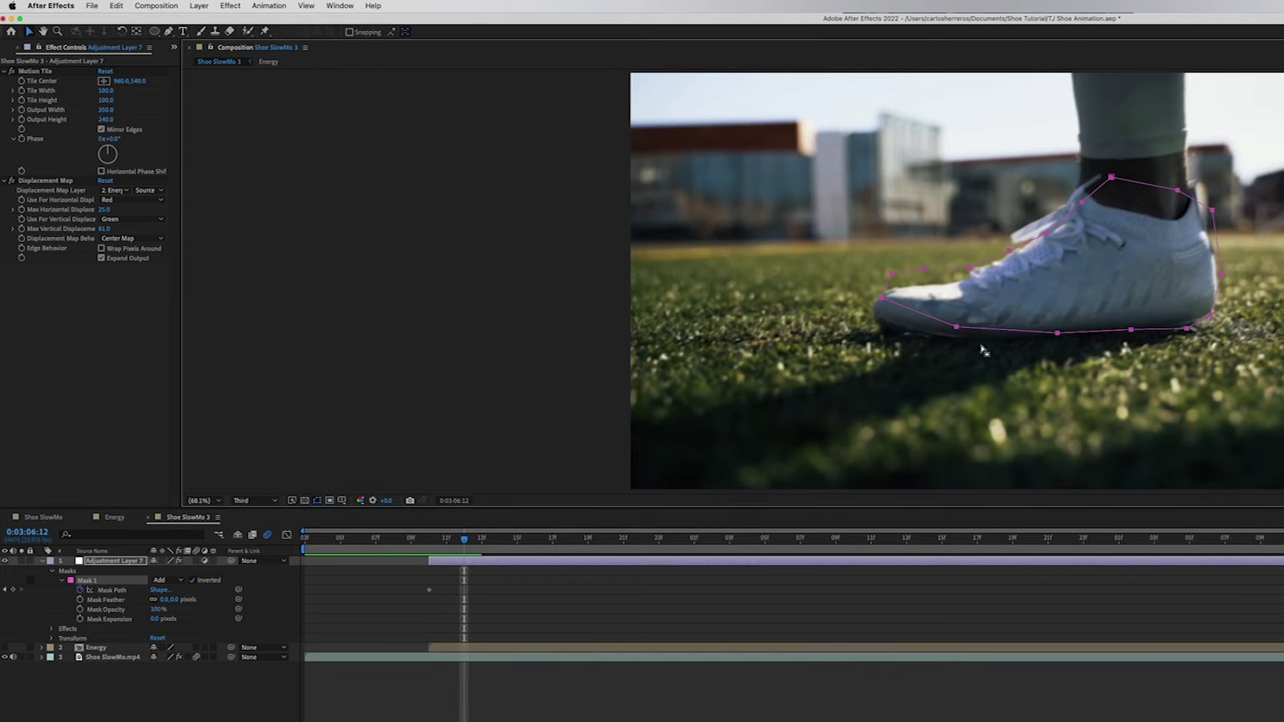
left_click_drag(885, 302, 870, 317)
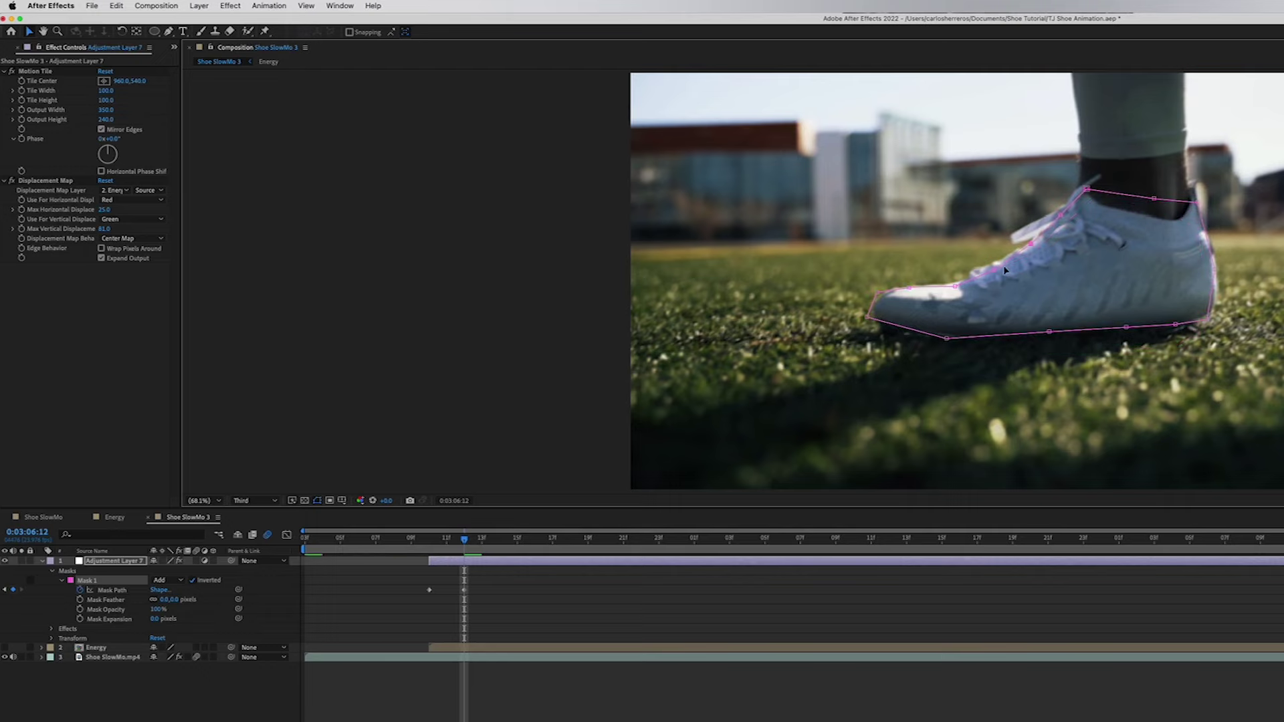
left_click_drag(995, 270, 949, 281)
Keyframe the Mask Path to follow the shoe at 0:03:06:13, 06:14, 06:21, 07:11 and 07:17, and preview the result.
left_click_drag(464, 540, 481, 539)
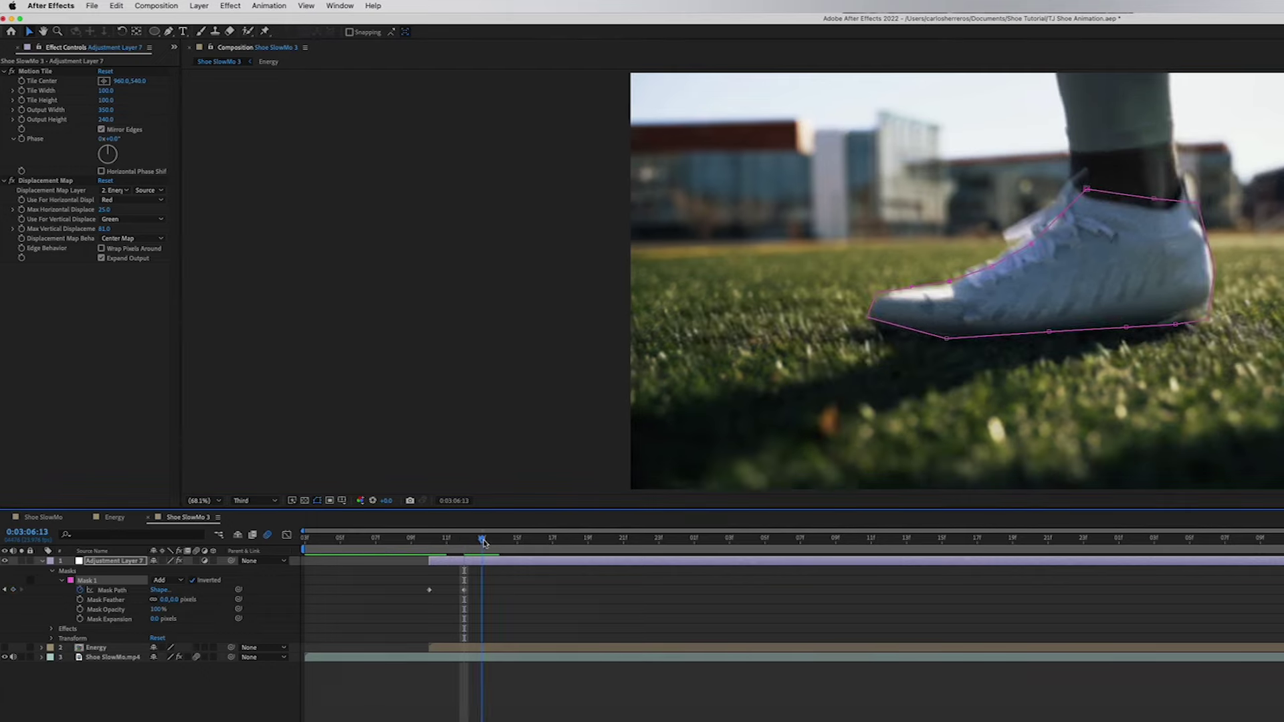
left_click_drag(1176, 324, 1179, 309)
left_click_drag(481, 539, 623, 539)
left_click_drag(869, 317, 872, 325)
left_click_drag(1049, 331, 1132, 314)
left_click_drag(623, 539, 875, 504)
left_click_drag(950, 282, 874, 295)
left_click_drag(871, 539, 977, 539)
left_click_drag(906, 285, 908, 286)
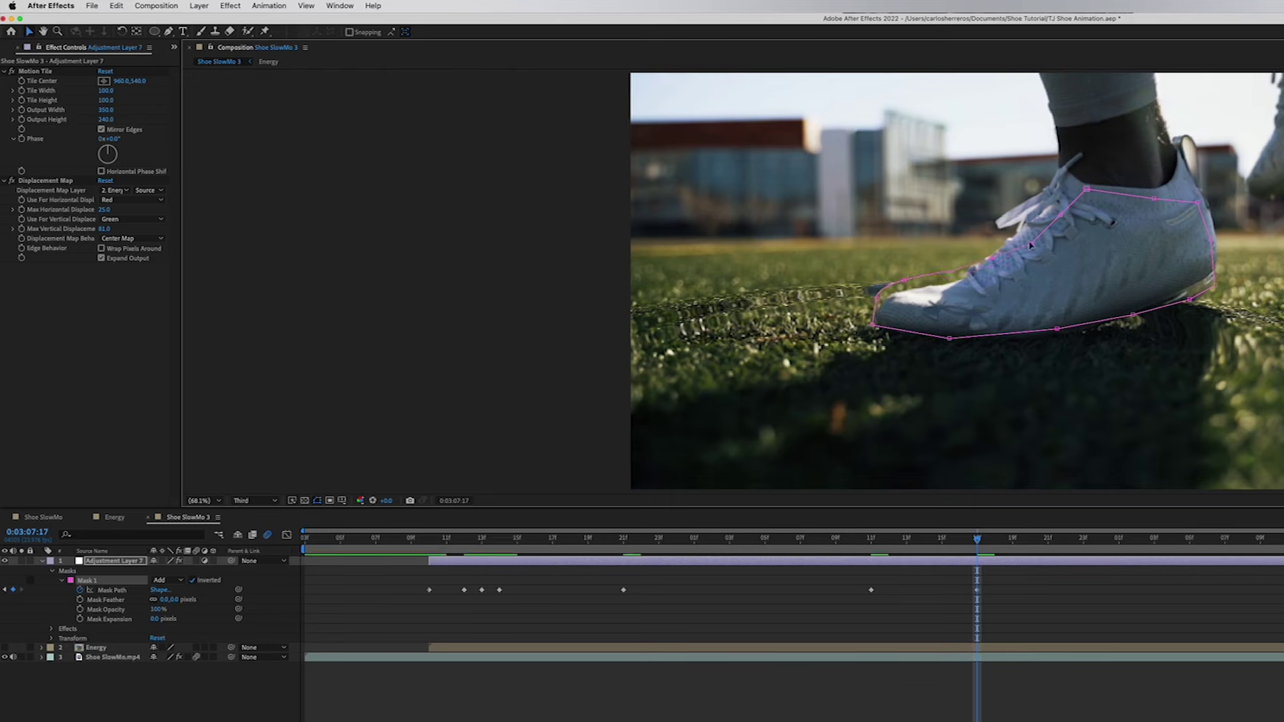
key("space")
left_click_drag(605, 541, 939, 540)
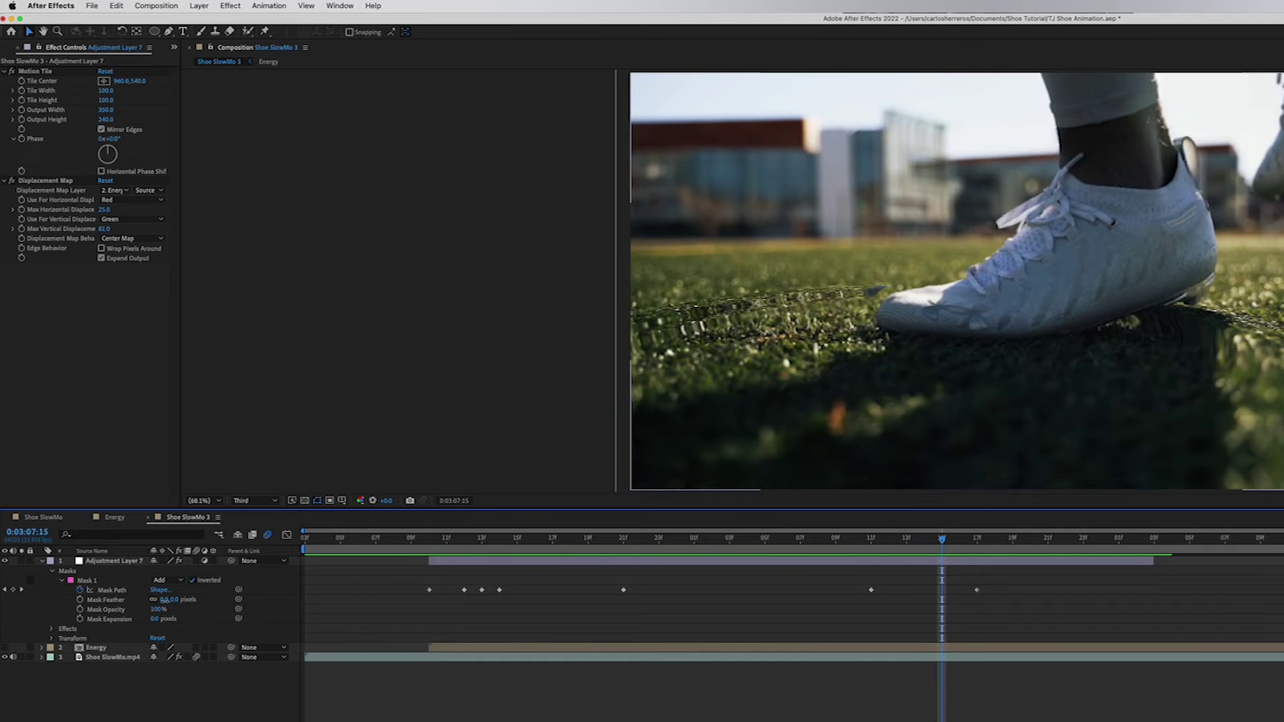
Set the shoe mask's feather to 57 pixels and its expansion to 30 pixels, and preview from the start.
left_click(165, 600)
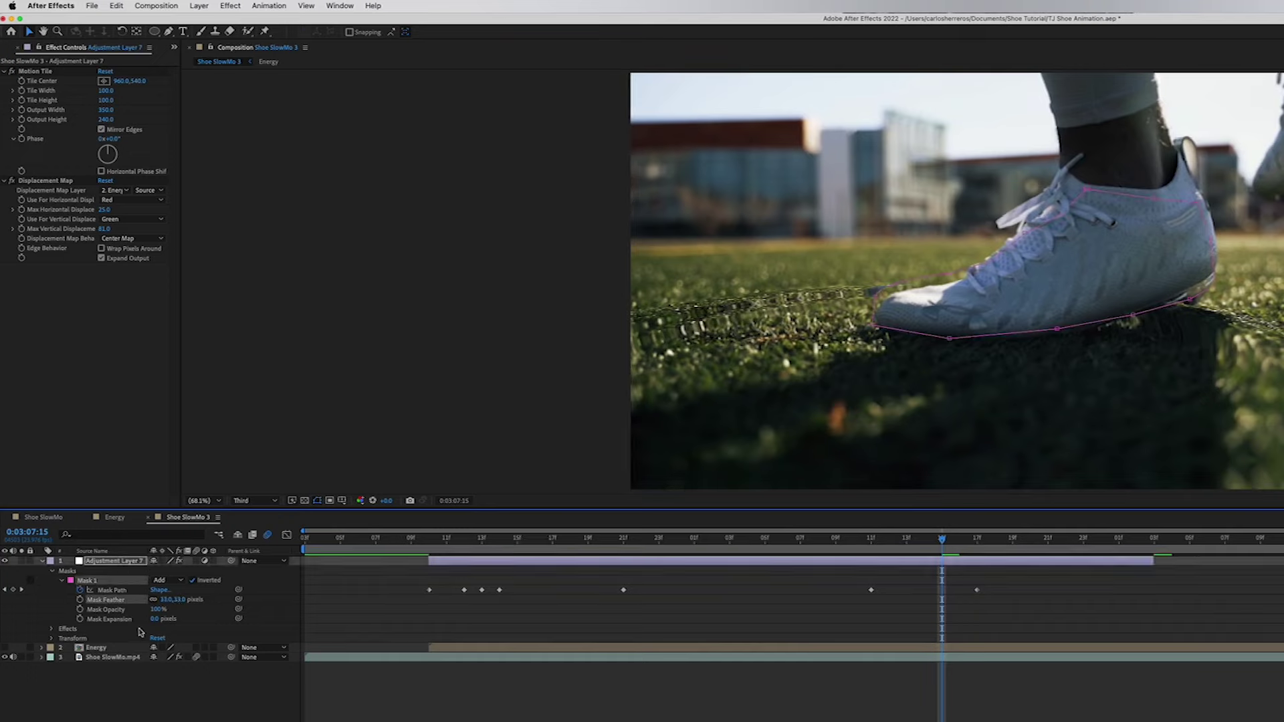
left_click_drag(153, 619, 181, 619)
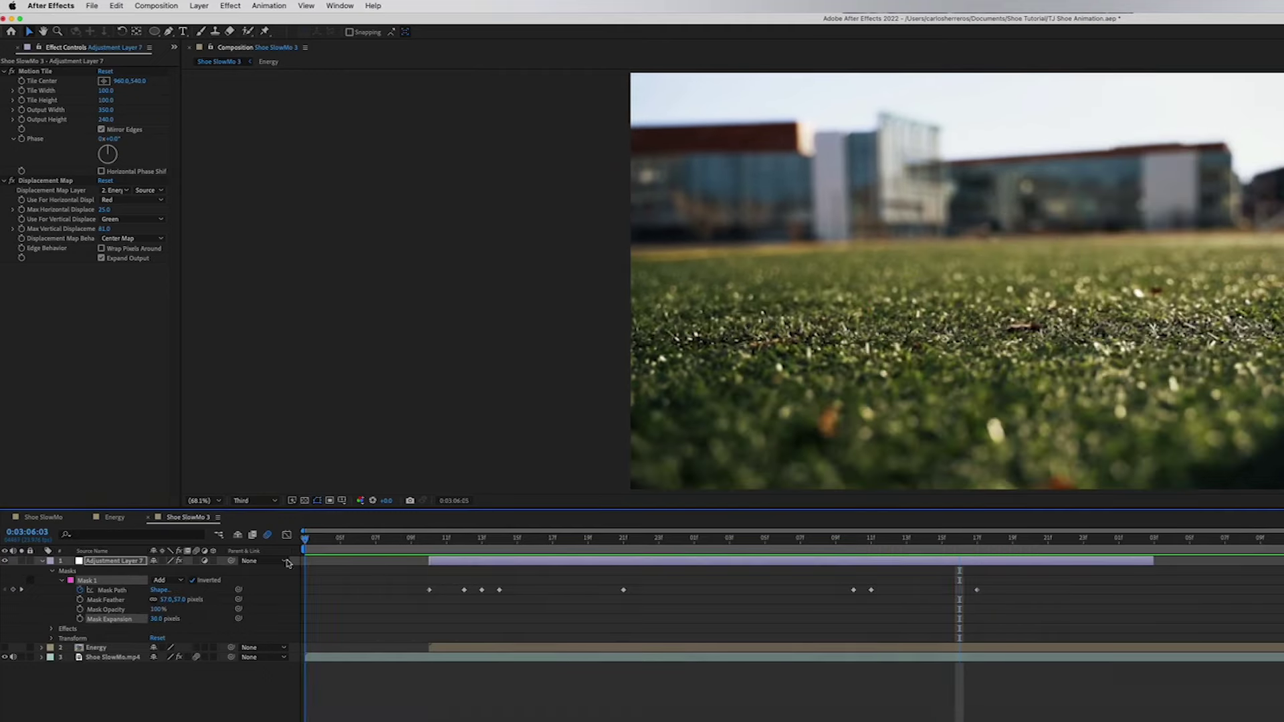
key("space")
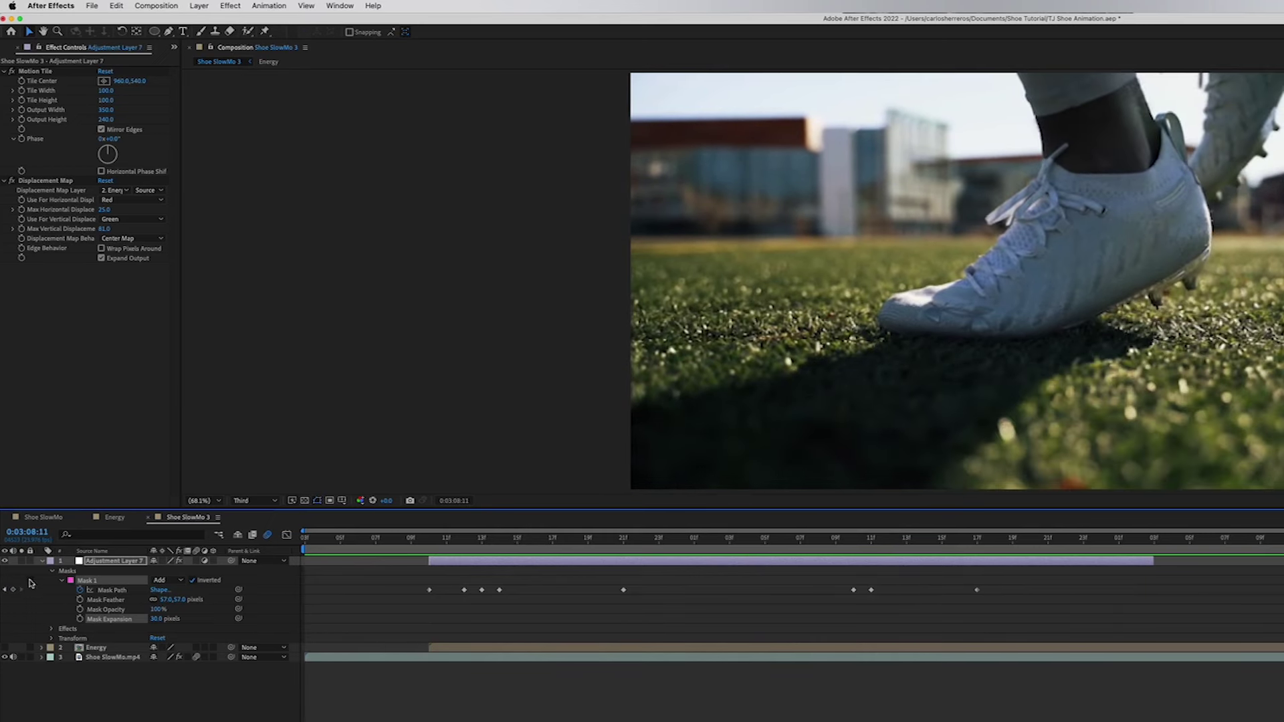
Create a new adjustment layer and place it between the Energy and Shoe SlowMo.mp4 layers.
left_click(42, 561)
left_click(66, 615)
right_click(134, 612)
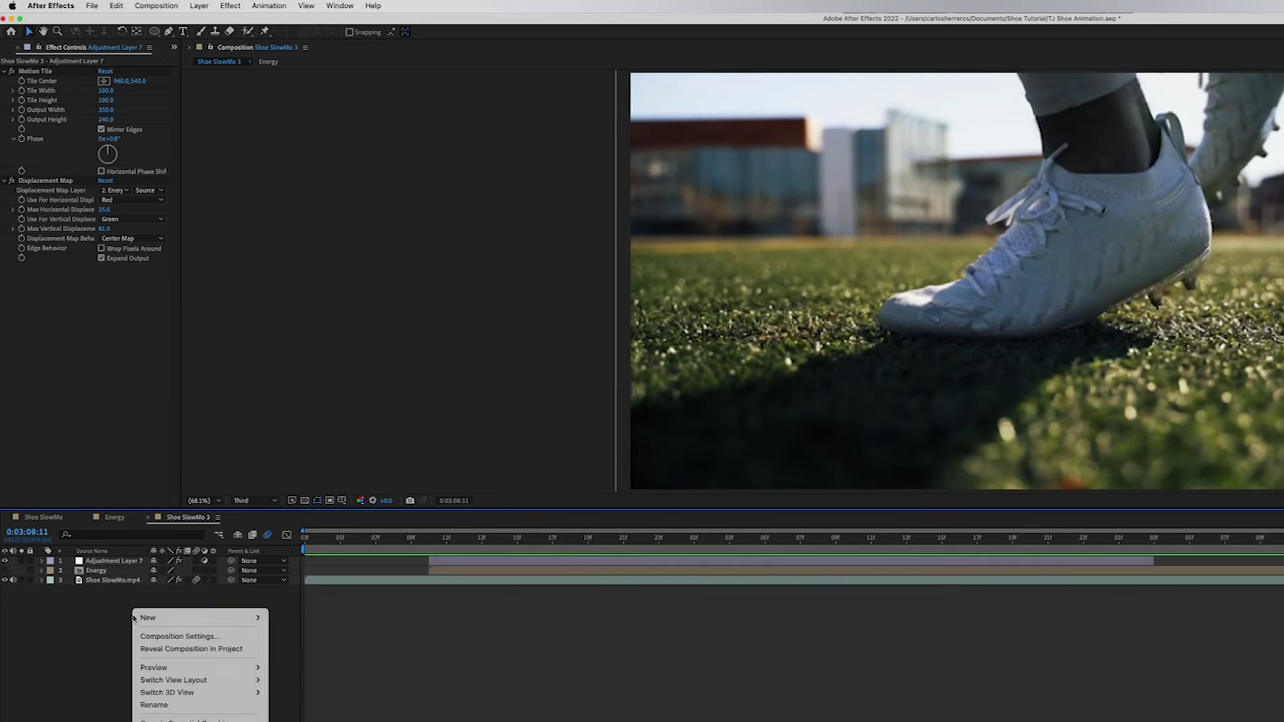
mouse_move(201, 618)
left_click(295, 711)
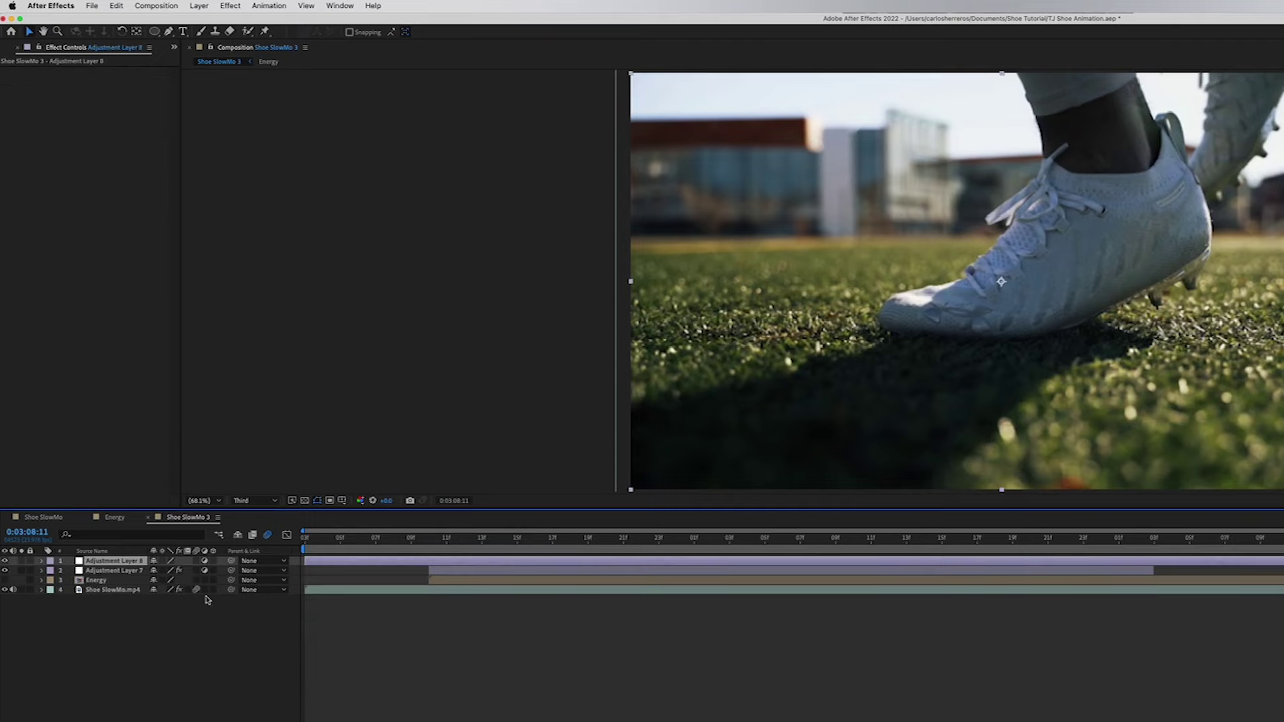
left_click_drag(129, 563, 134, 585)
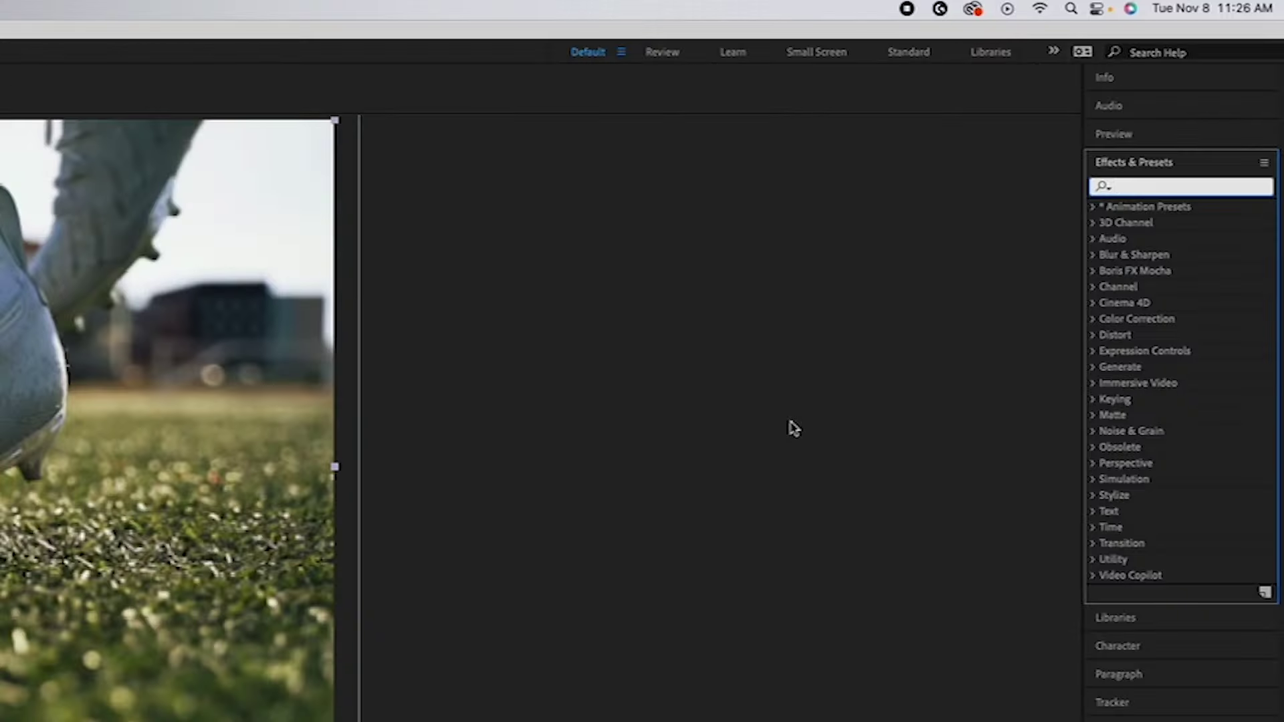
Find the Turbulent Displace effect and apply it to the new adjustment layer.
type("tur")
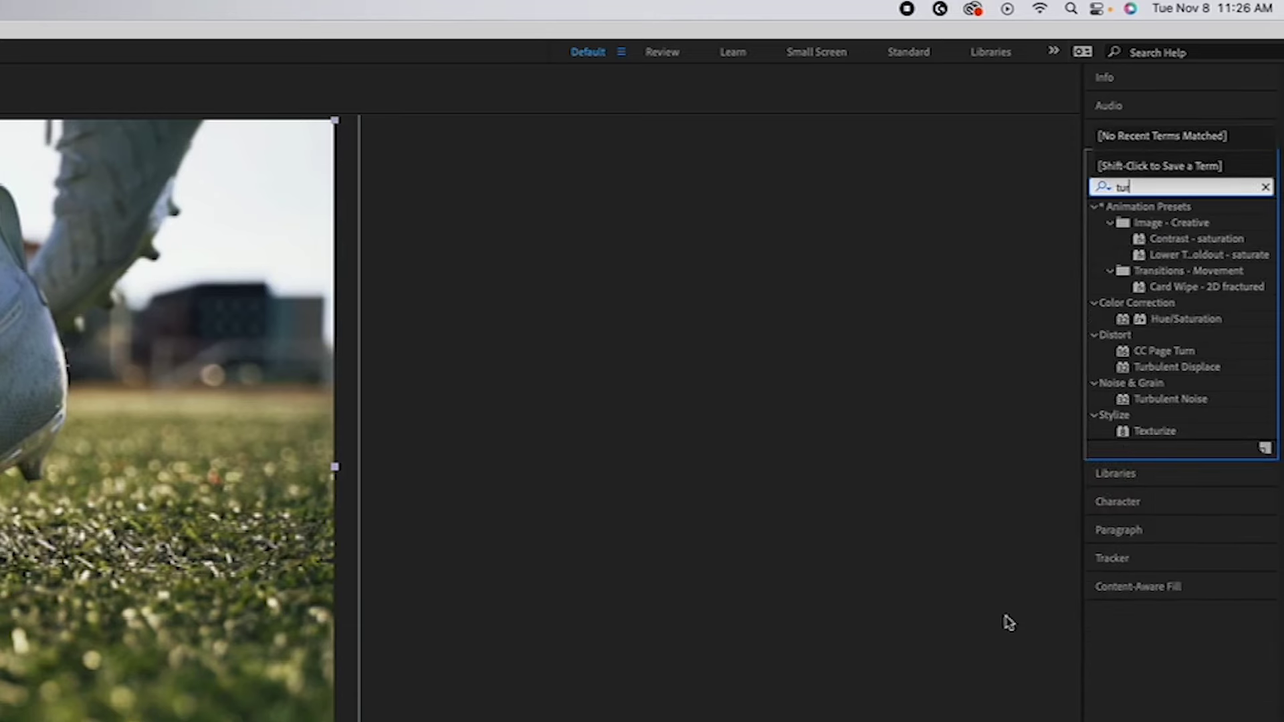
left_click(1151, 372)
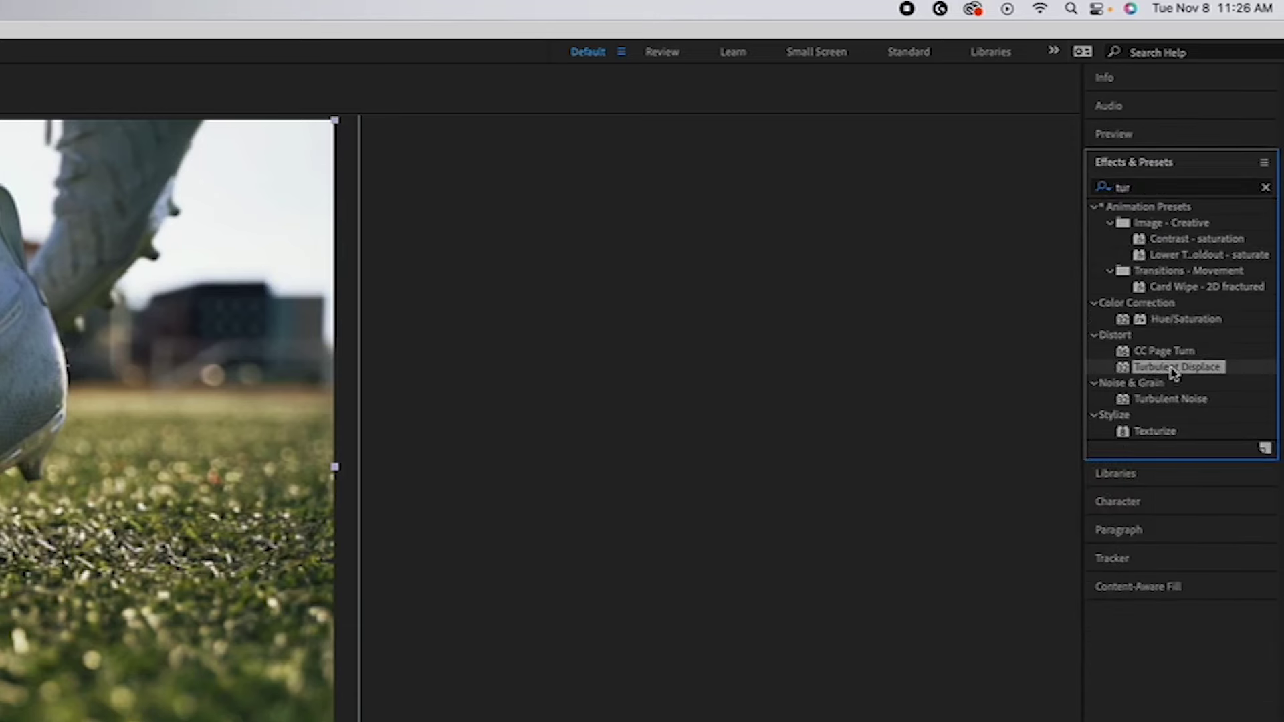
left_click_drag(1151, 367, 551, 583)
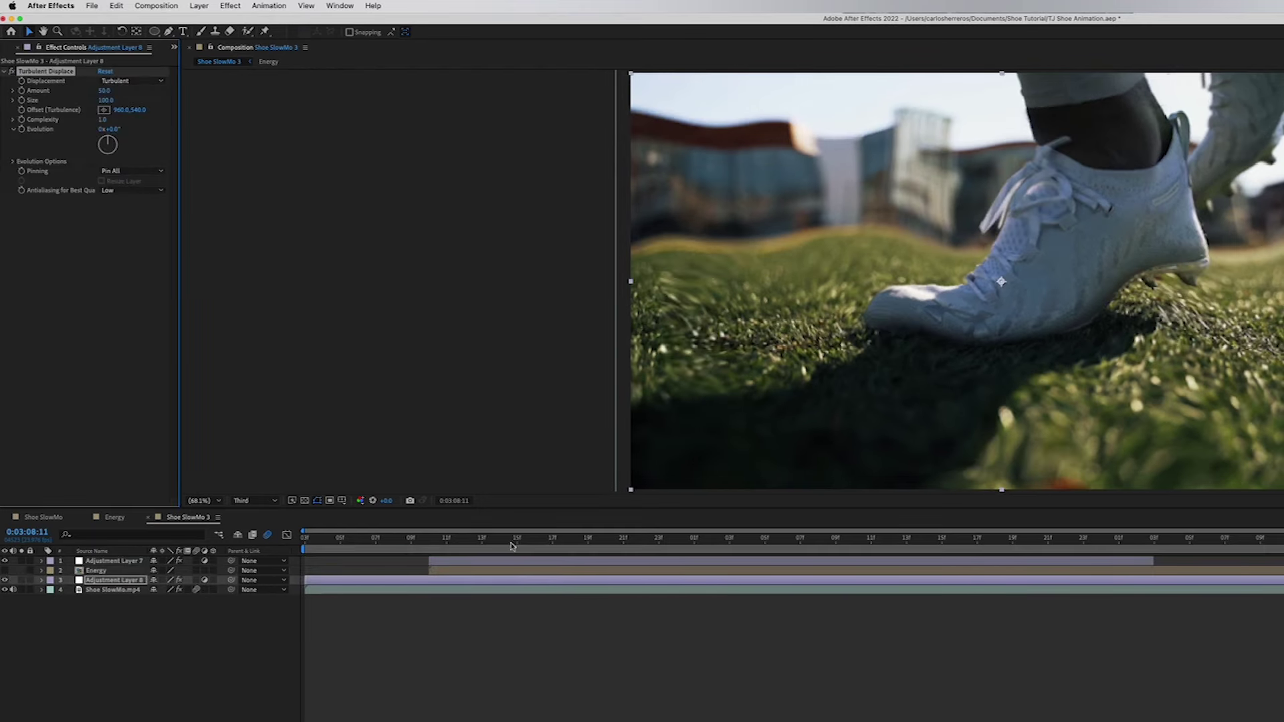
Find the moment of the shoe's impact and trim the start of Adjustment Layer 8 to 0:03:06:15.
left_click(491, 537)
left_click_drag(489, 545, 682, 517)
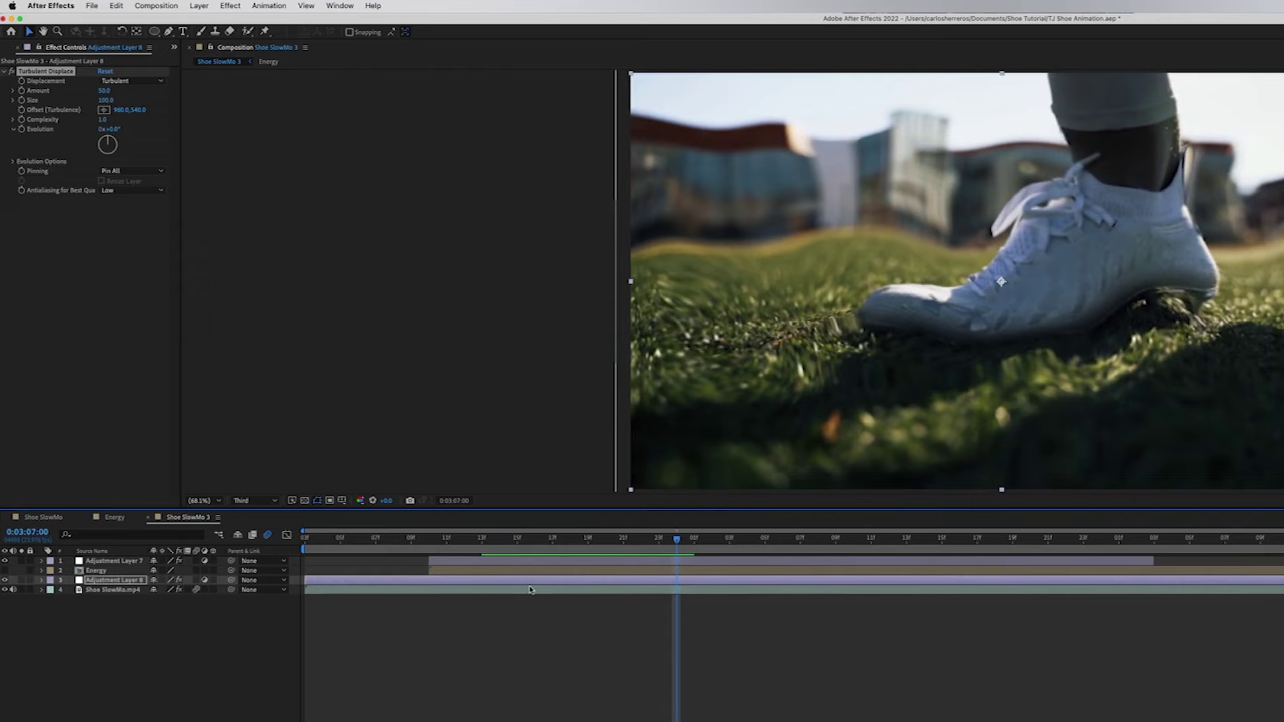
left_click_drag(385, 537, 517, 541)
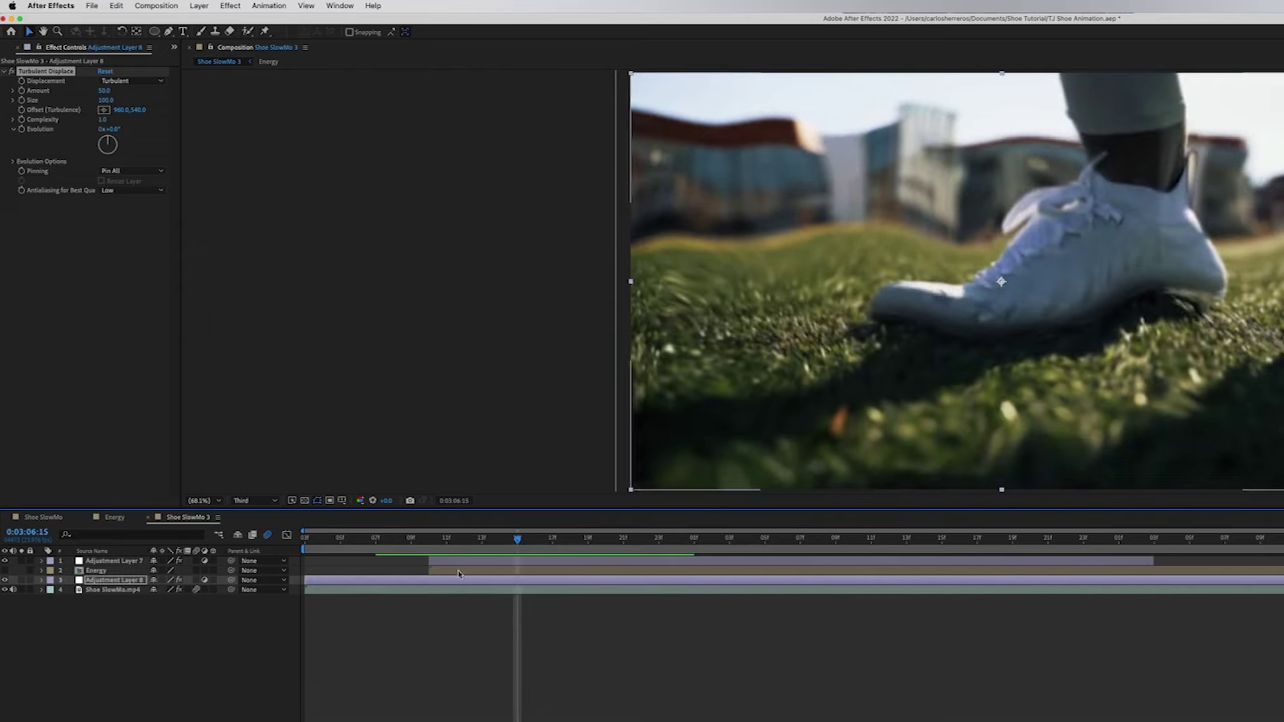
left_click_drag(306, 583, 524, 585)
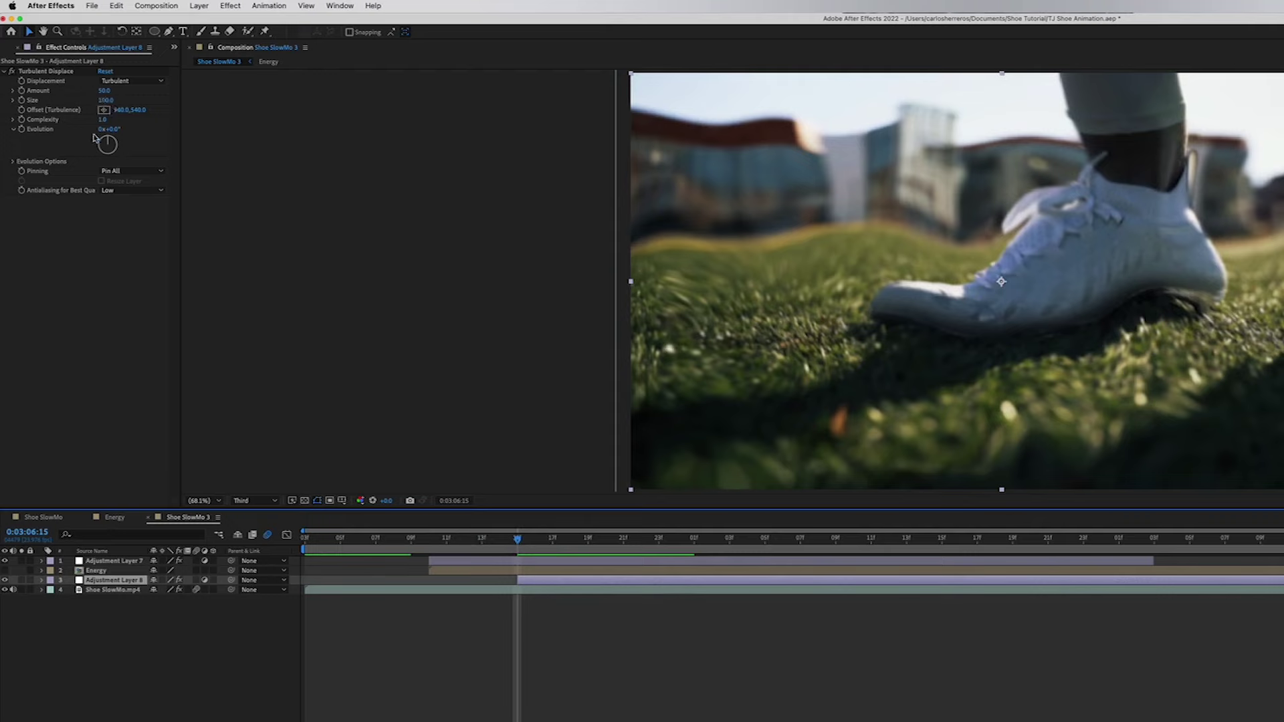
Set Turbulent Displace's Amount to 0 and its Size to 2.
left_click(104, 91)
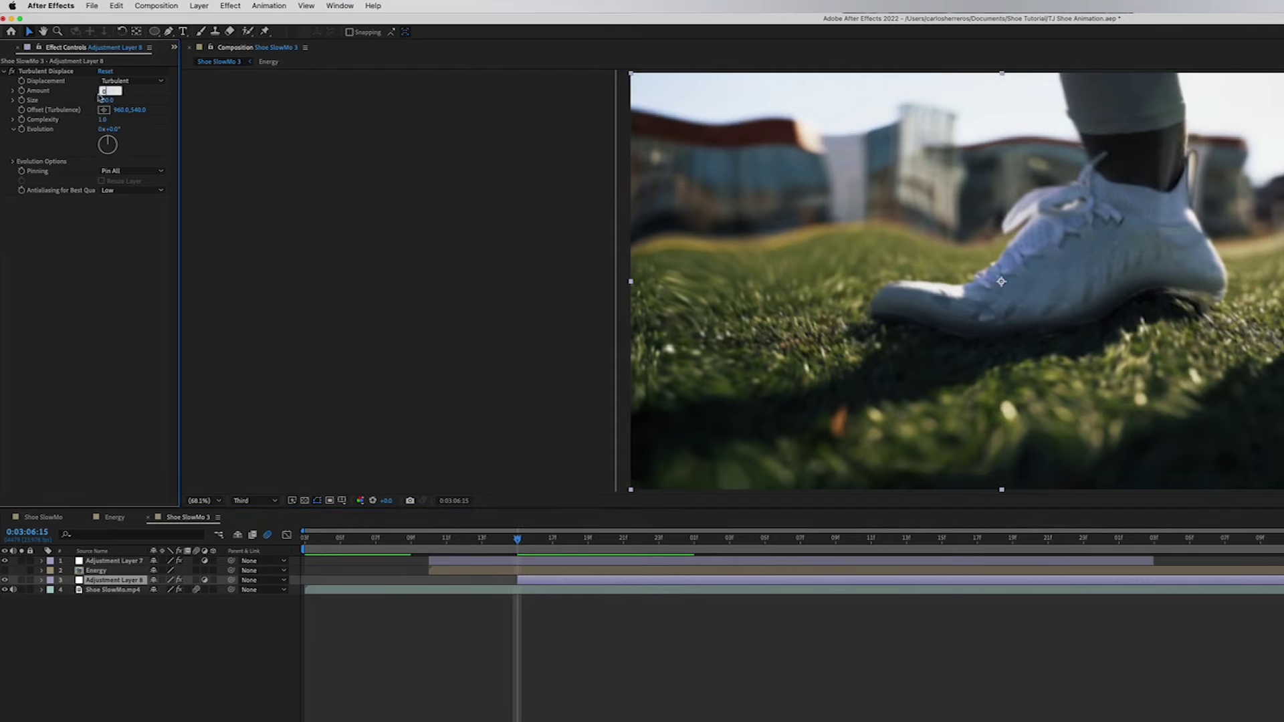
type("0")
left_click(105, 100)
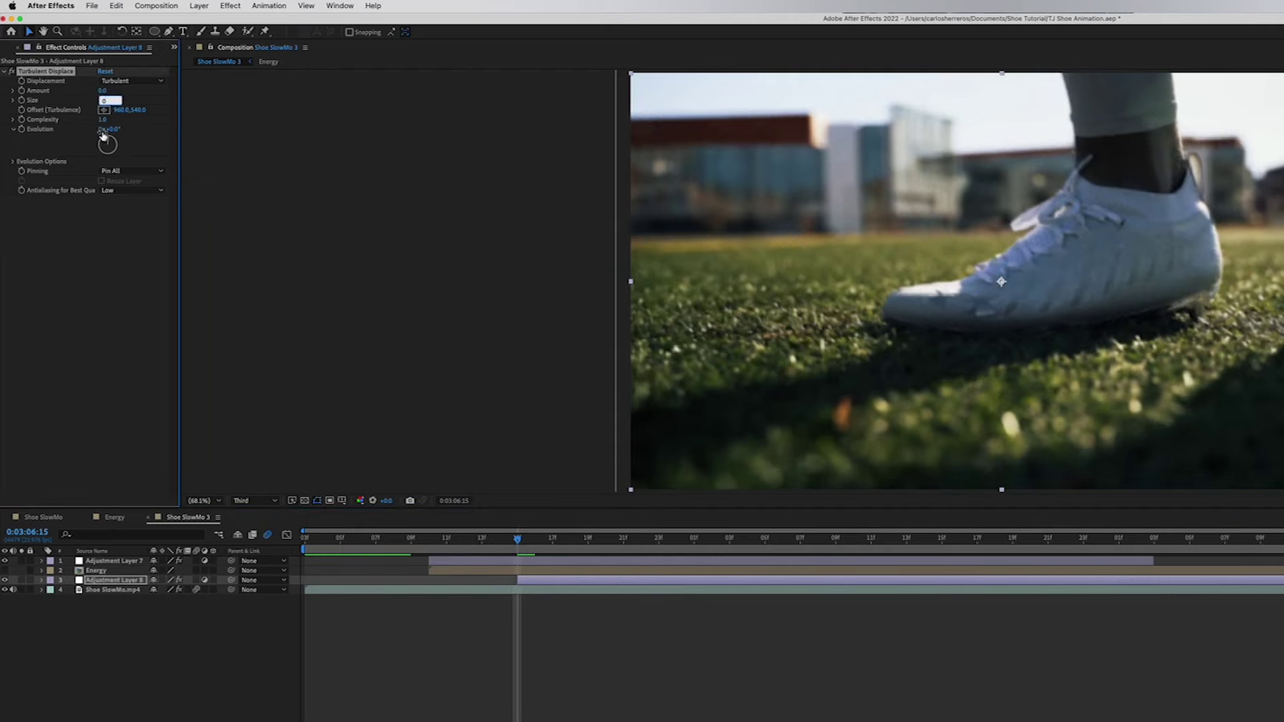
type("0")
key("Tab")
left_click(120, 259)
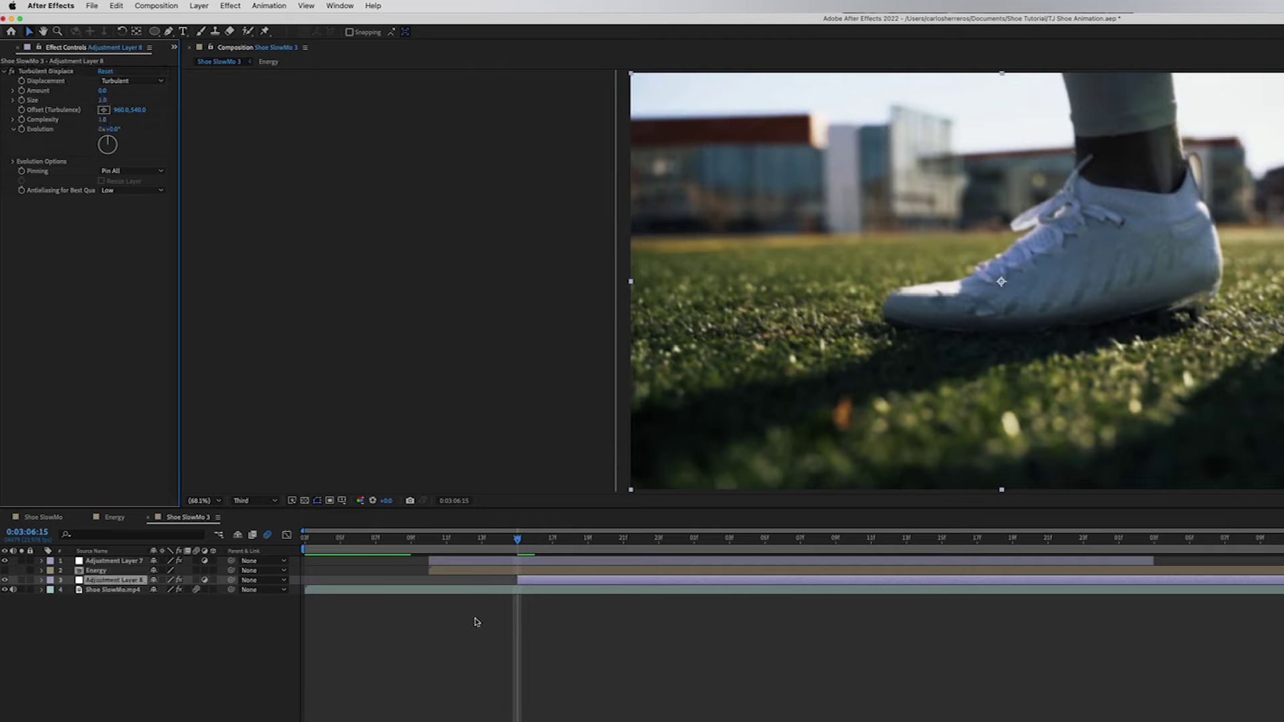
Set starting keyframes for Turbulent Displace's Amount, Size, Complexity and Evolution on Adjustment Layer 8 at 0:03:06:15.
left_click(42, 580)
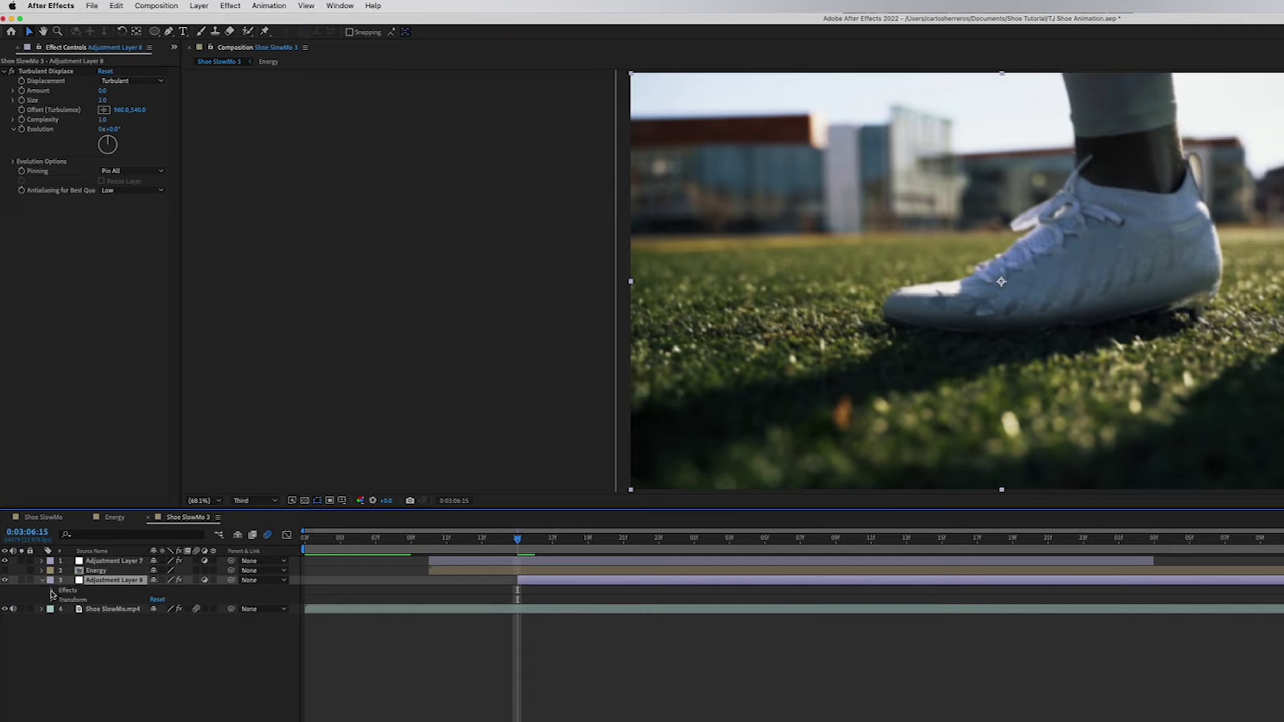
left_click(52, 591)
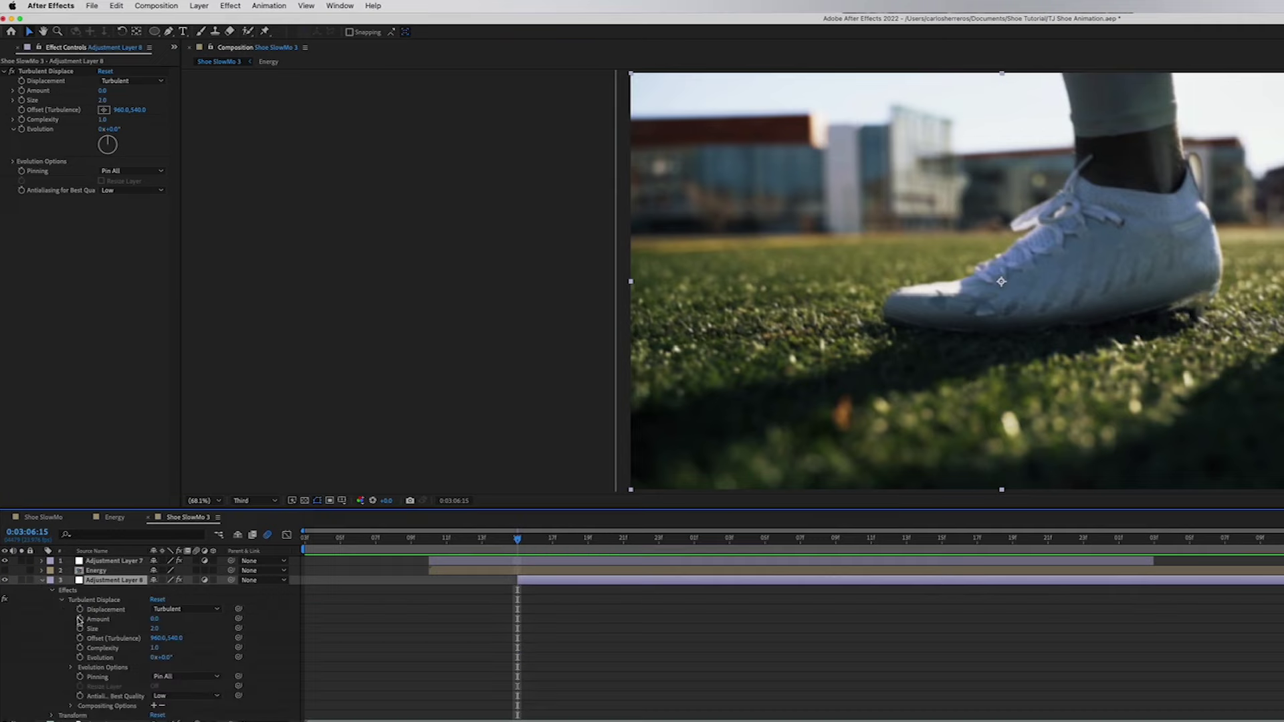
left_click(80, 618)
left_click(80, 628)
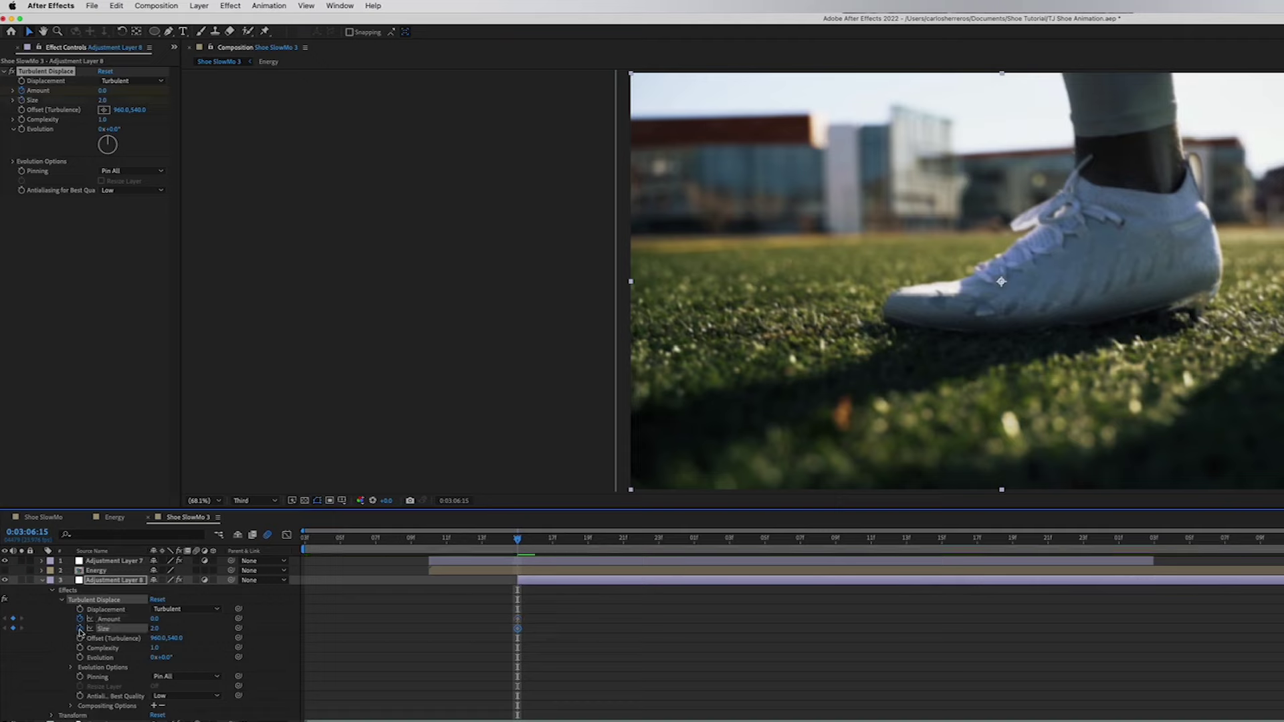
left_click(79, 648)
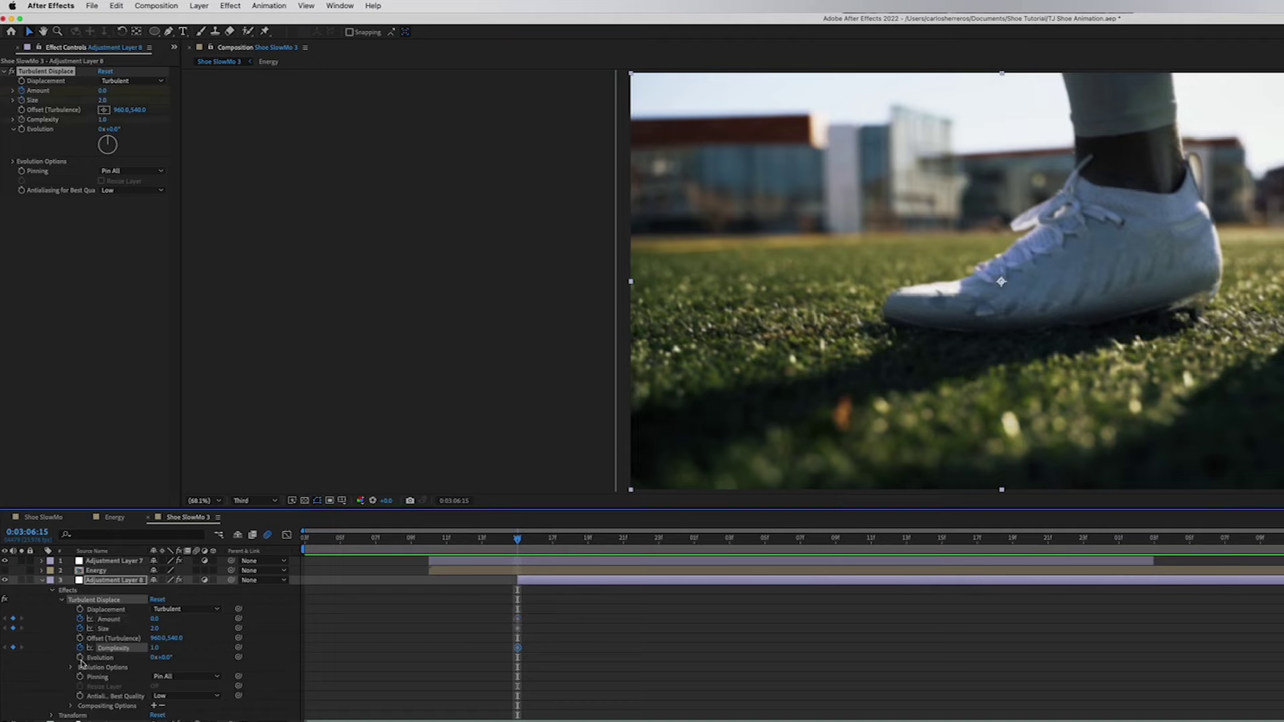
left_click(79, 657)
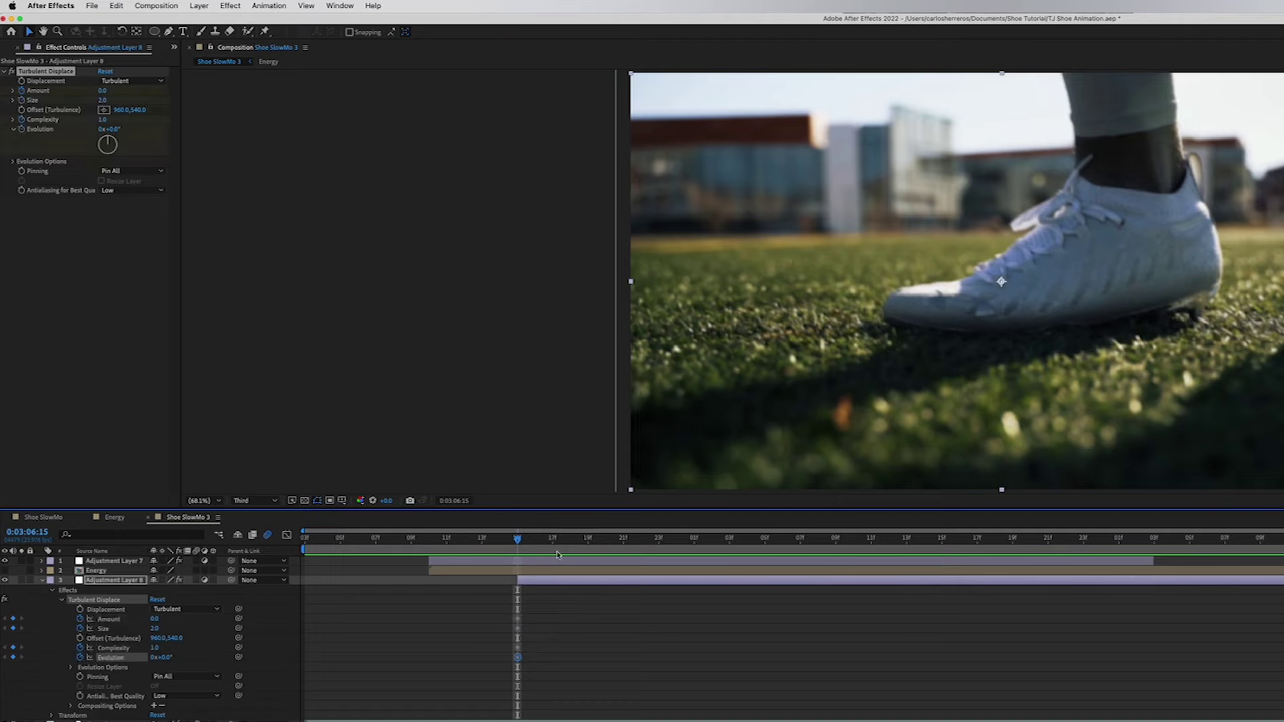
Keyframe Turbulent Displace with Amount 22, Size 23, Complexity 1.2 and Evolution 5x+54°, and move those keyframes to 0:03:07:15.
left_click_drag(523, 540, 782, 559)
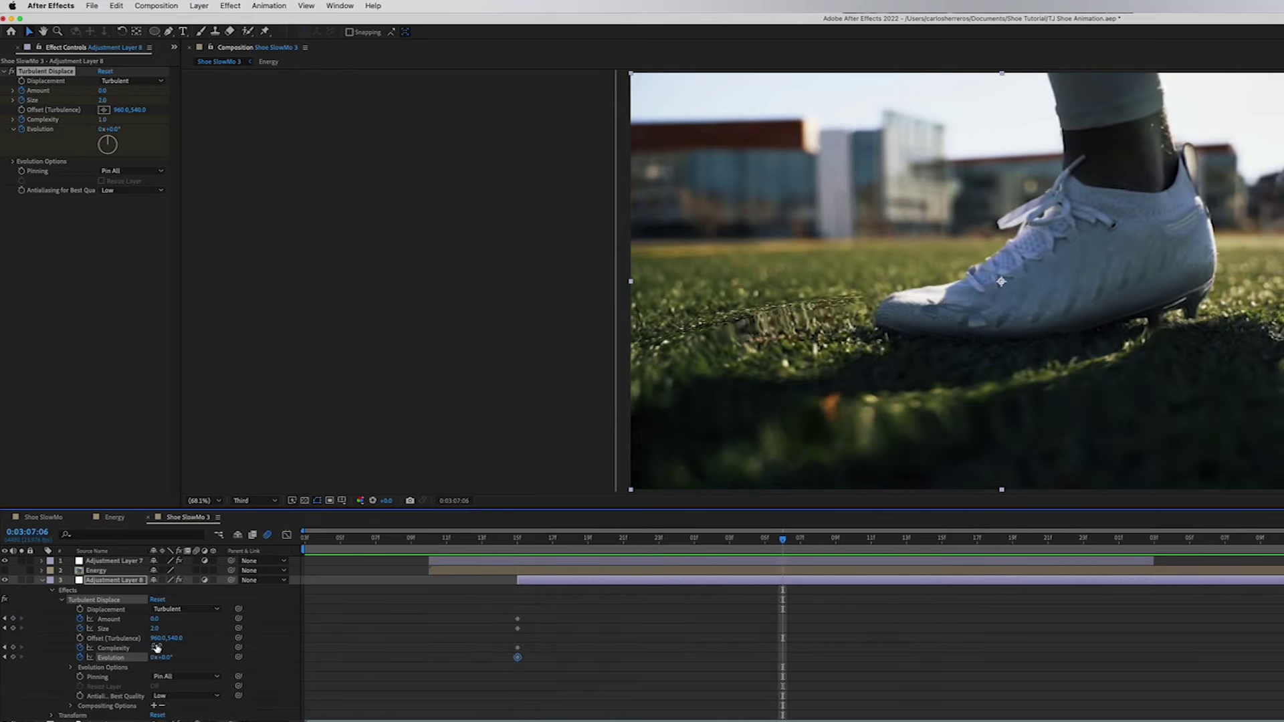
left_click_drag(154, 621, 160, 657)
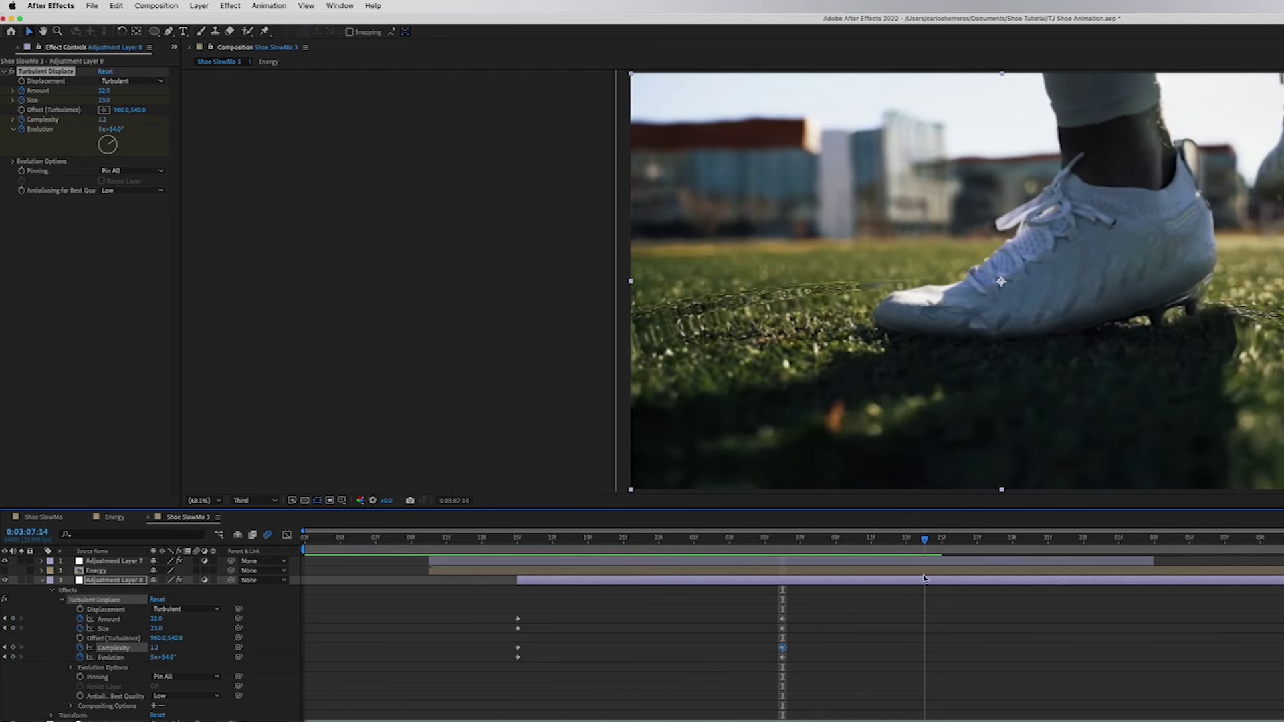
left_click_drag(847, 607, 759, 664)
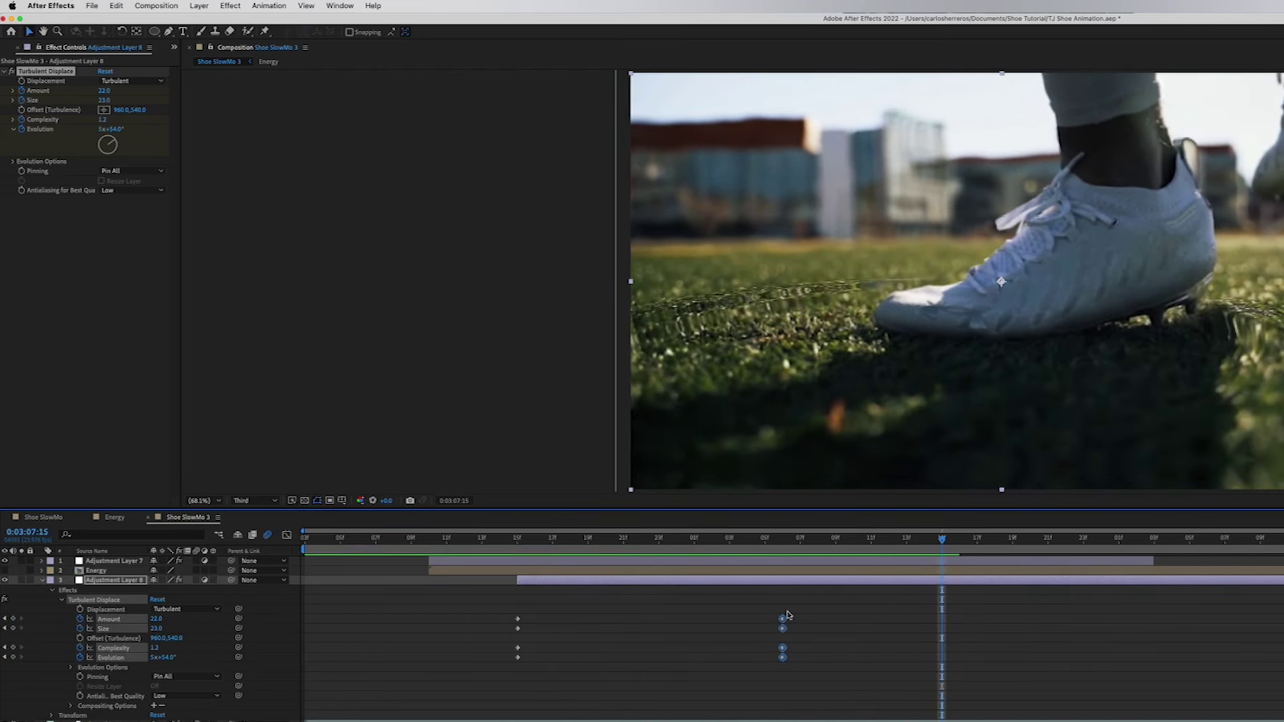
left_click_drag(783, 620, 942, 623)
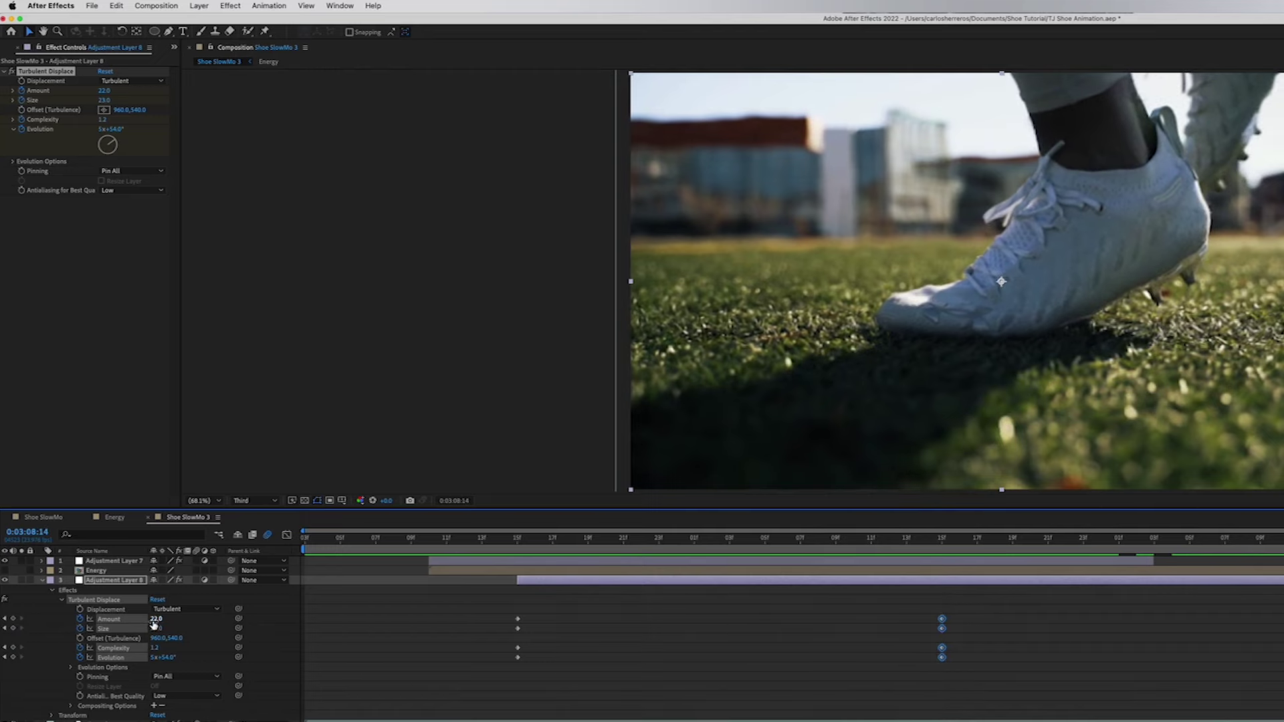
Keyframe a stronger distortion with Amount 35, Size 31 and Evolution 19x+54°, and move those keyframes to 0:03:08:19.
left_click_drag(153, 619, 168, 660)
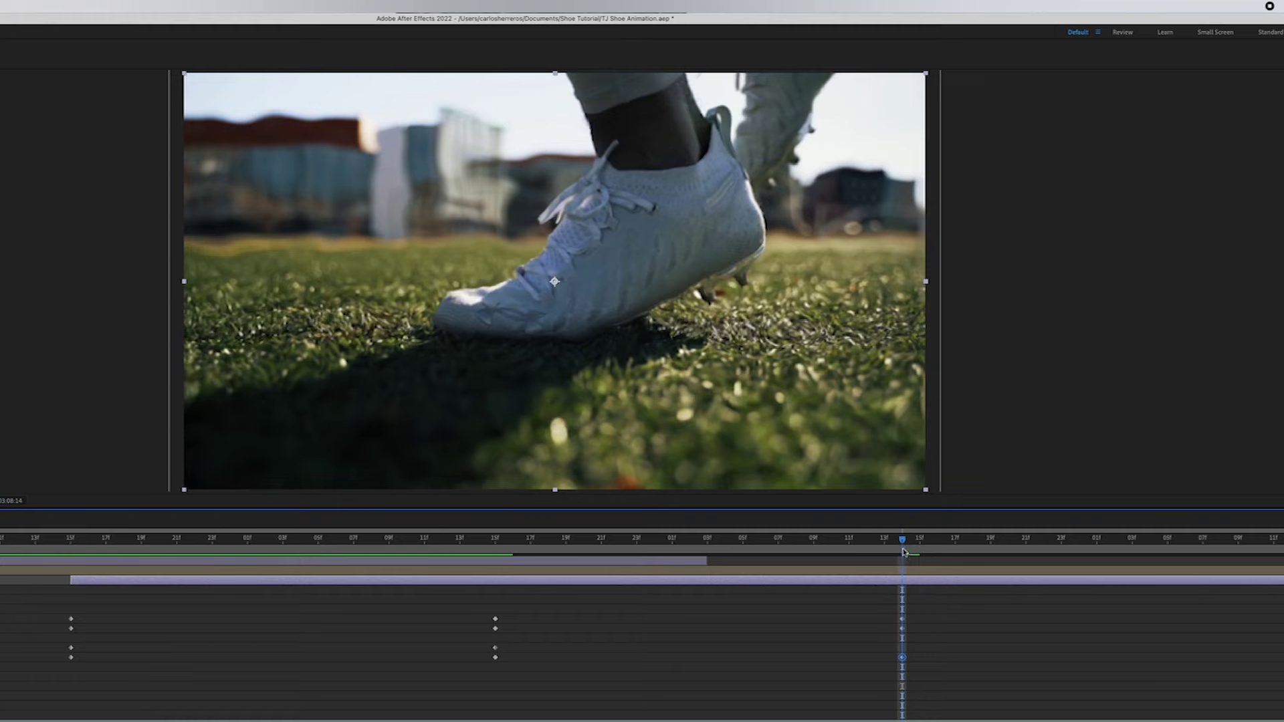
left_click_drag(903, 552, 995, 546)
left_click_drag(862, 610, 921, 681)
left_click_drag(905, 624, 992, 624)
Keyframe Amount 0, Size 2, Complexity 1 and Evolution 0x+0° at 0:03:09:06, and preview the turbulent distortion.
left_click_drag(995, 545, 1185, 568)
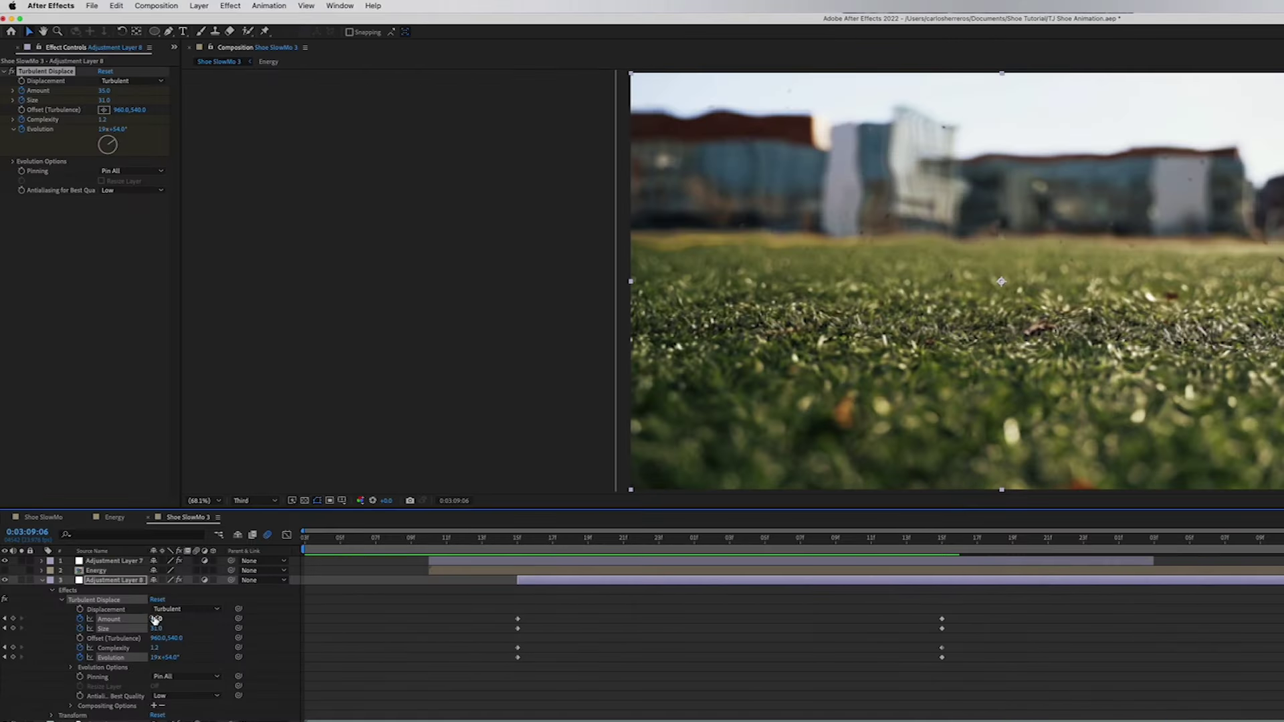
key("Tab")
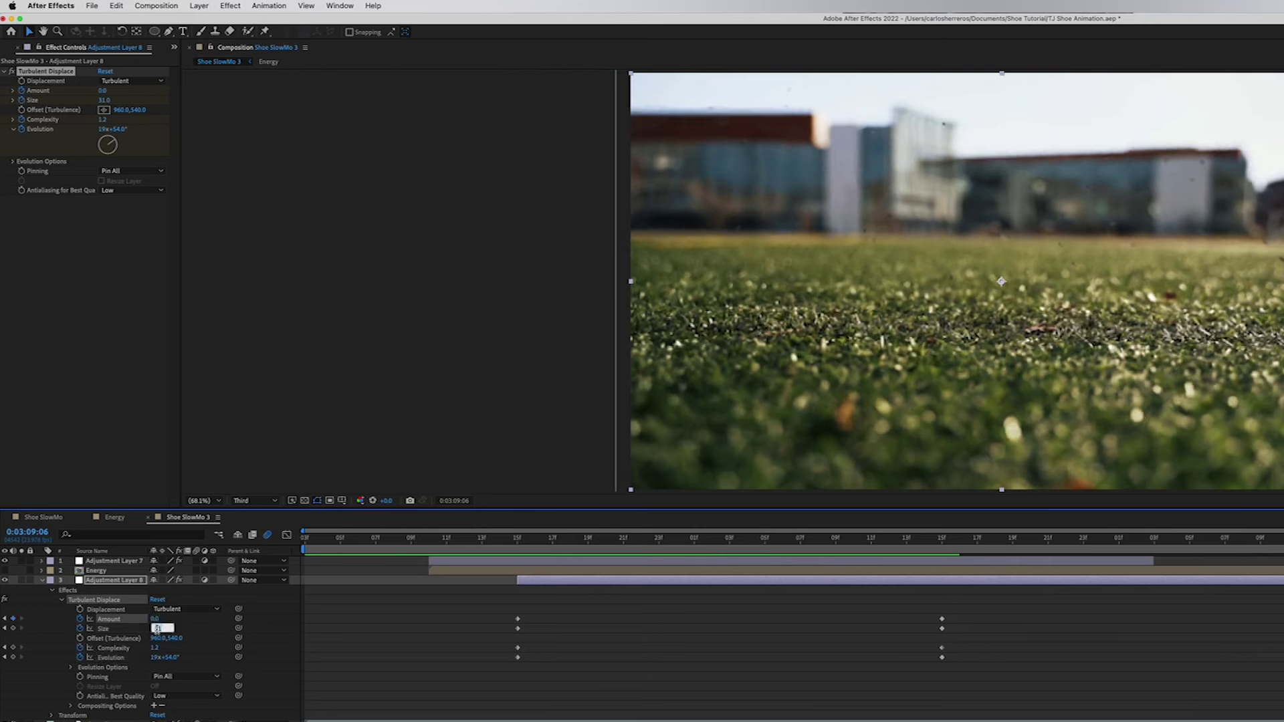
type("2")
key("Tab")
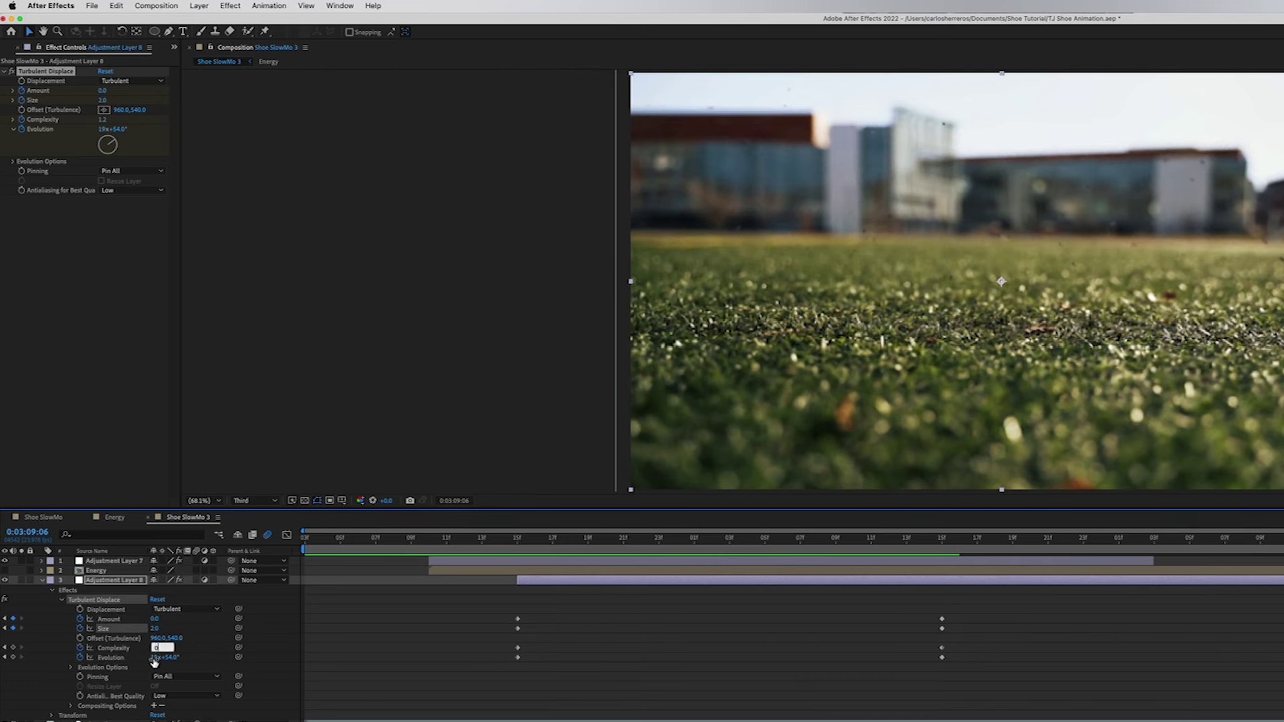
type("1")
key("Tab")
left_click(185, 659)
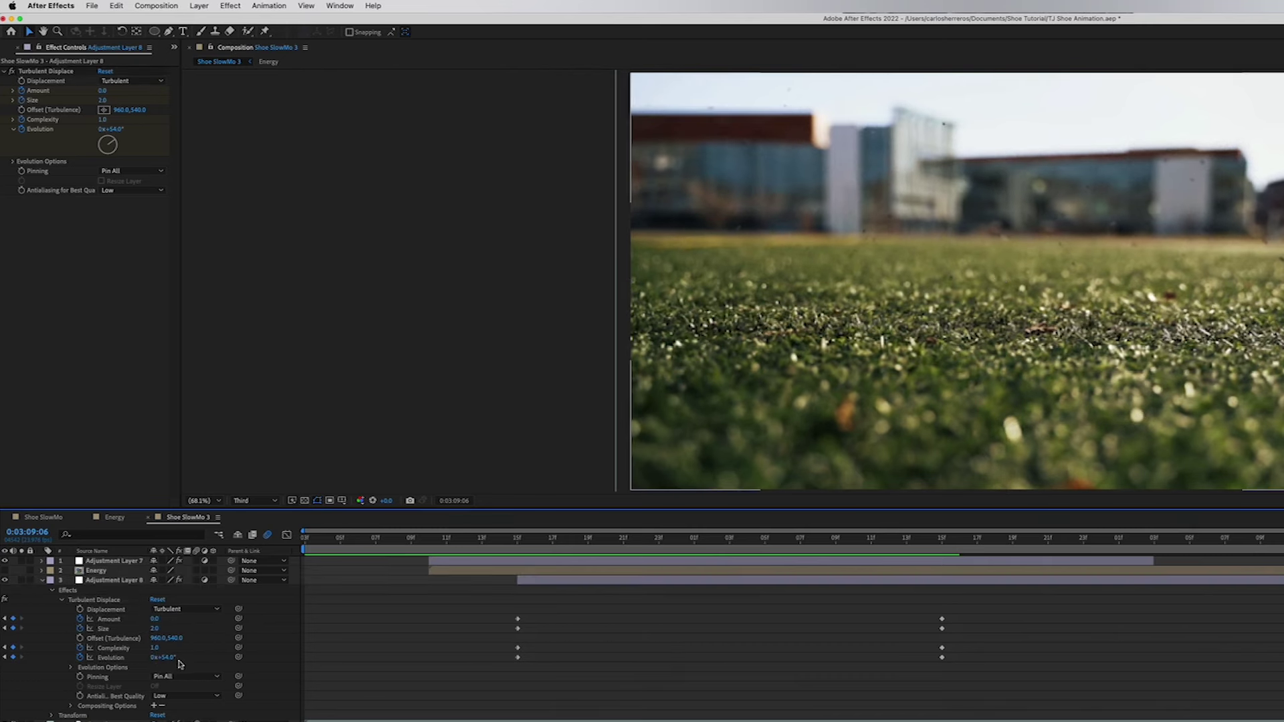
key("Return")
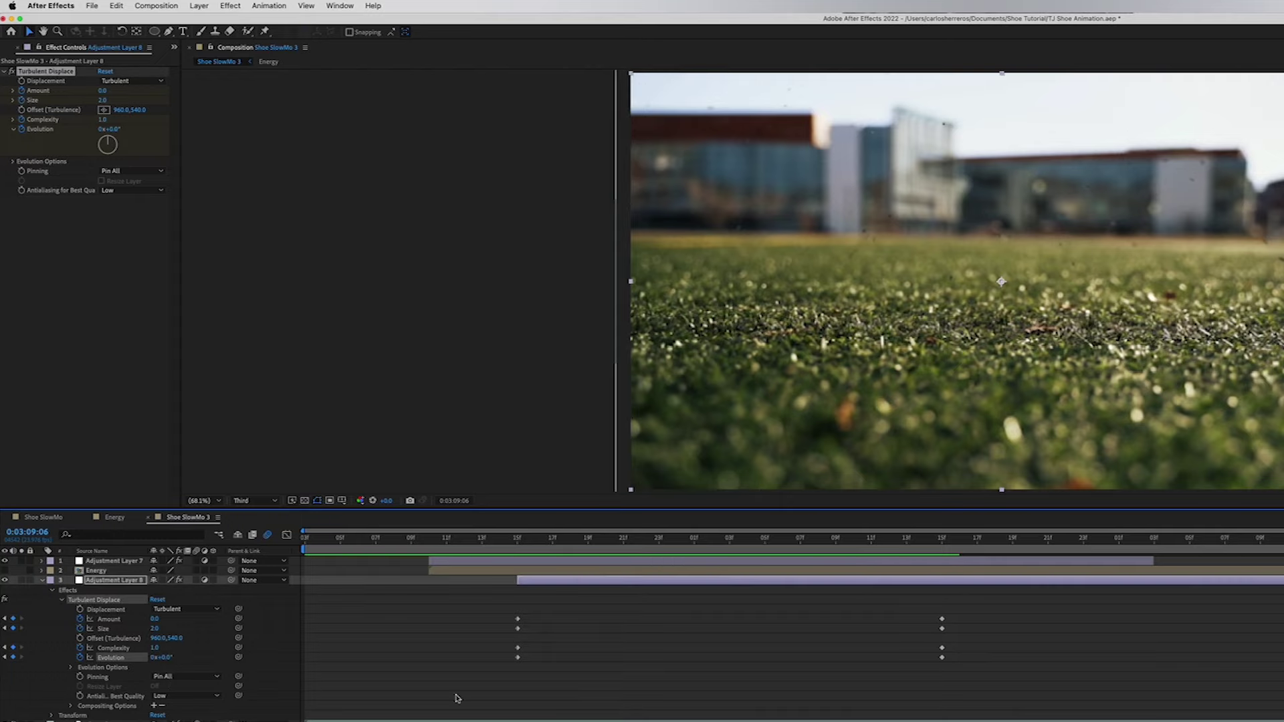
key("Home")
key("space")
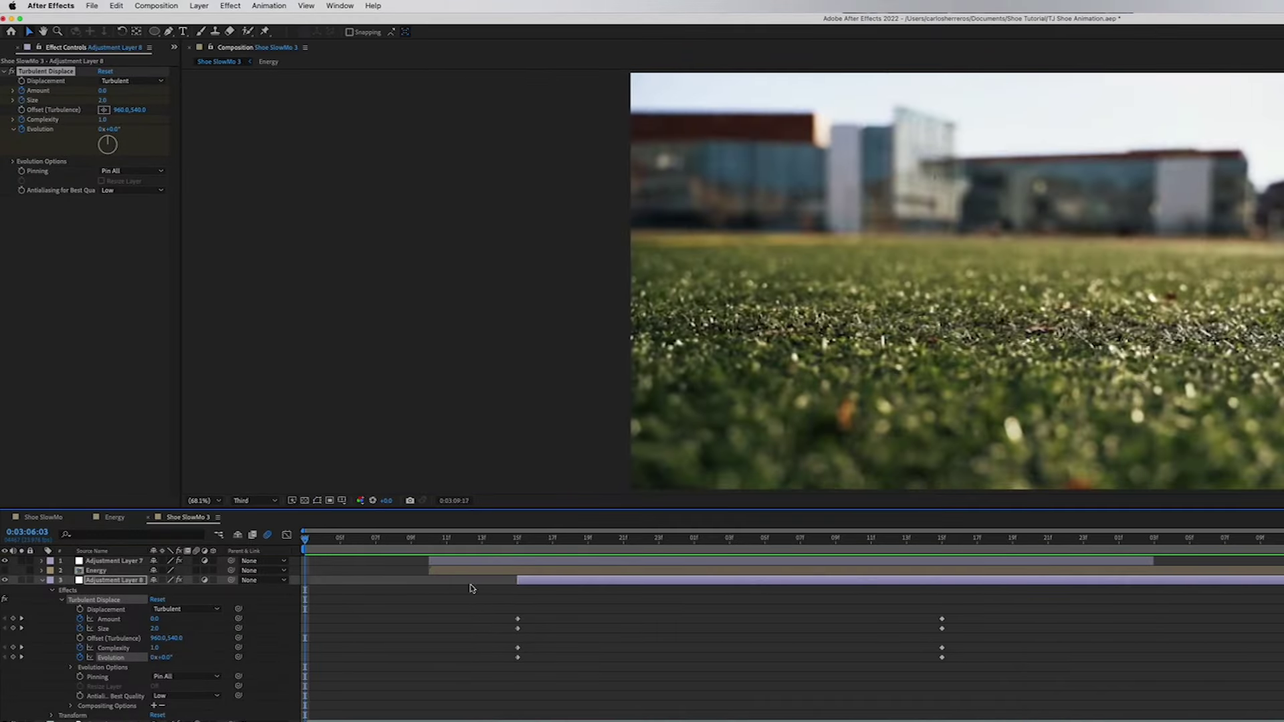
left_click(411, 538)
key("space")
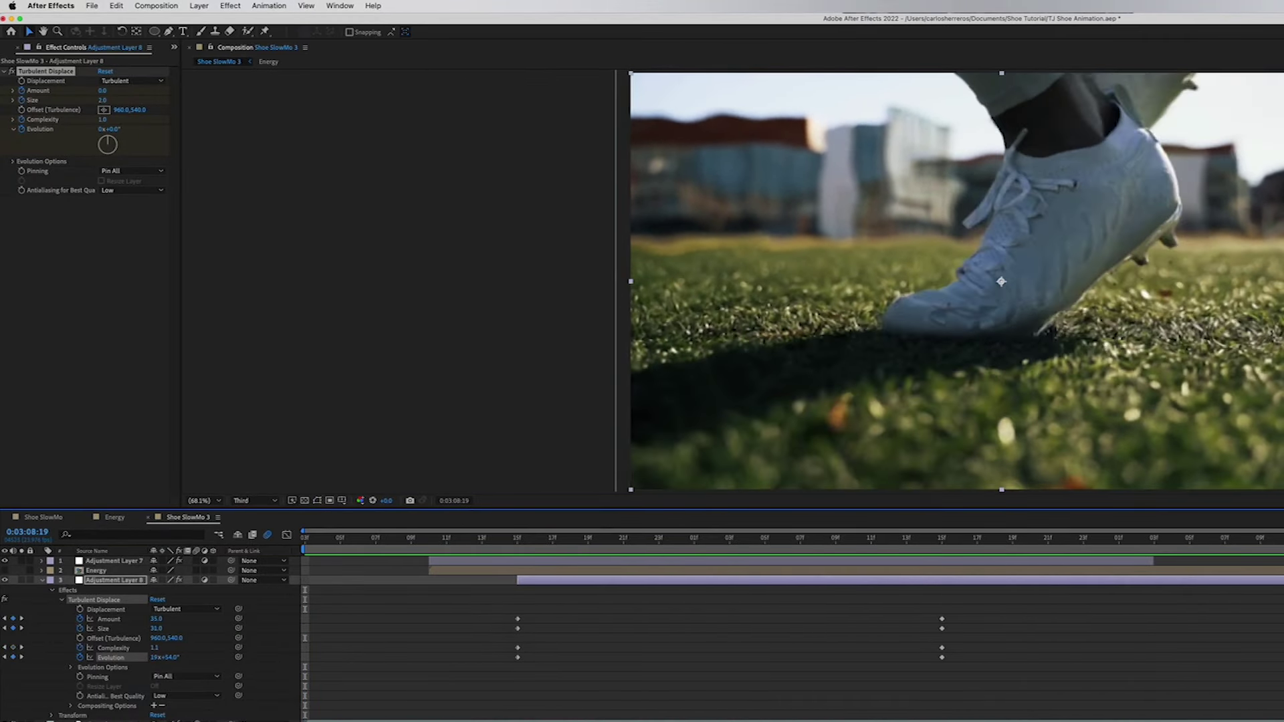
Draw an inverted mask around the shoe and leg on Adjustment Layer 8 at 0:03:07:09 and keyframe its path to follow the foot.
left_click(639, 535)
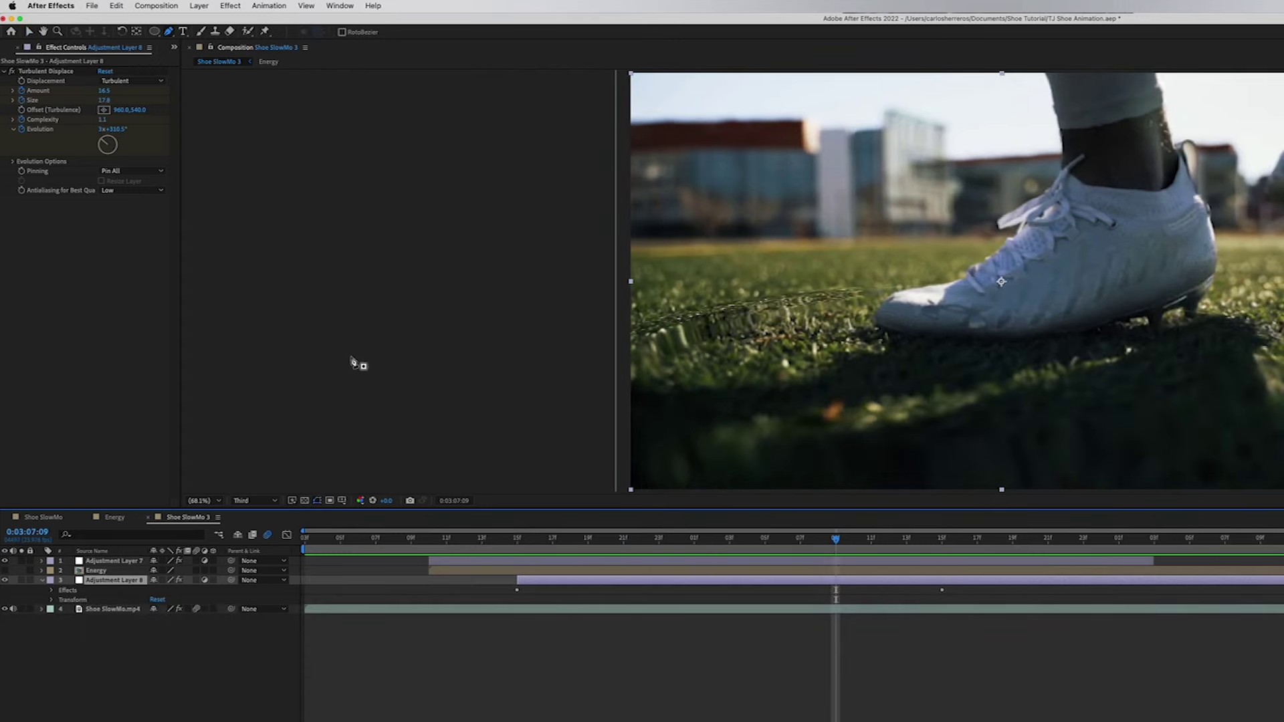
left_click(877, 320)
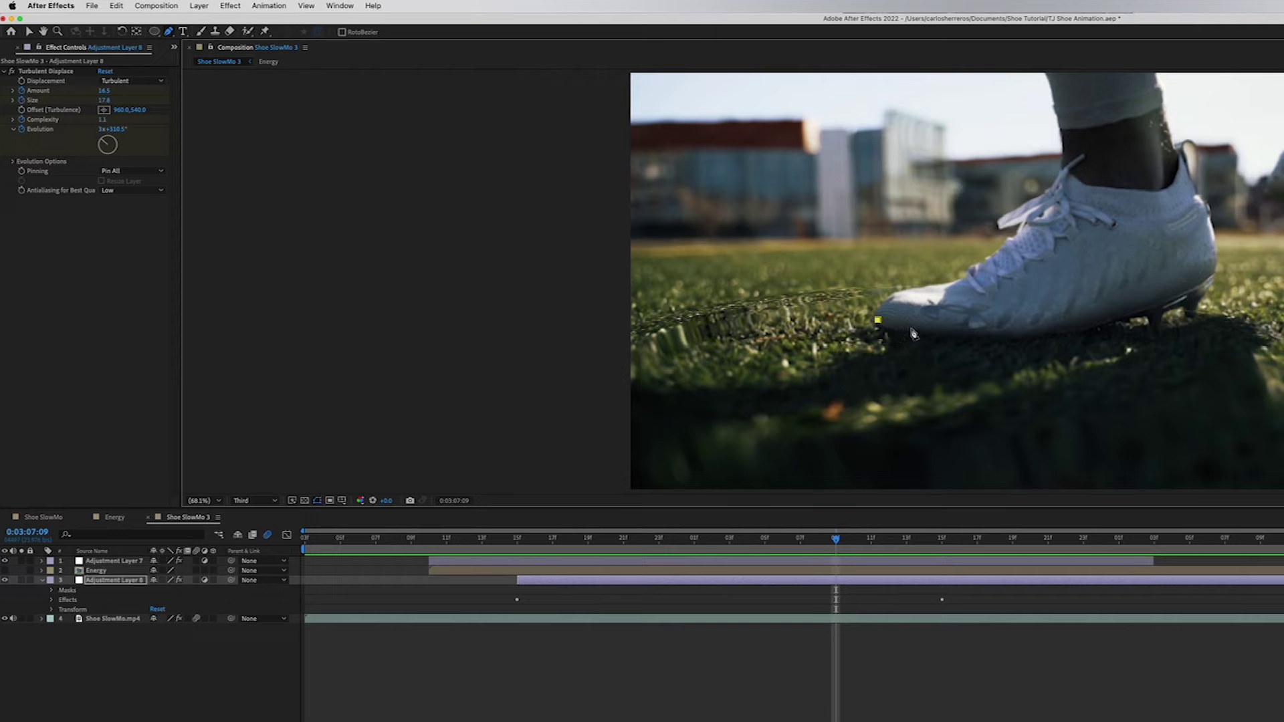
left_click(1015, 333)
left_click(1082, 328)
left_click(1156, 306)
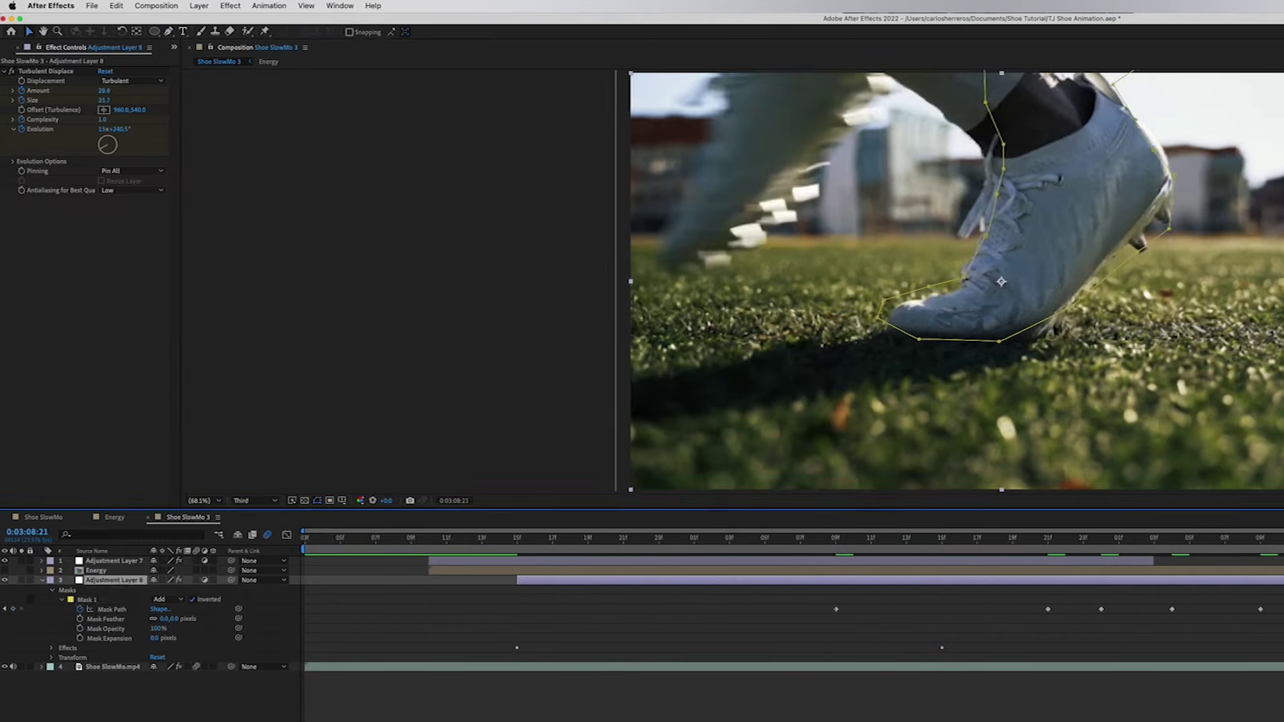
scroll(1003, 70, "down", 2)
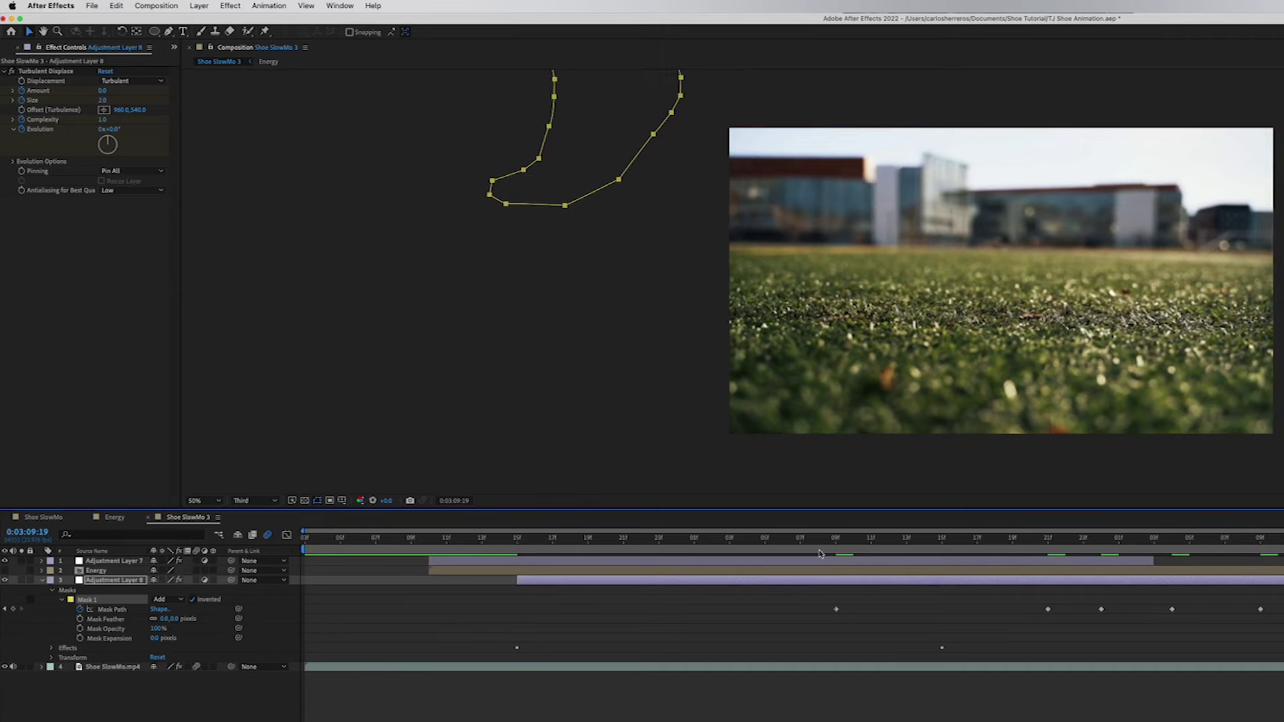
Set Mask 1's feather to 11 pixels, reduce its Mask Expansion, and preview the composition from the start.
left_click_drag(823, 539, 1017, 540)
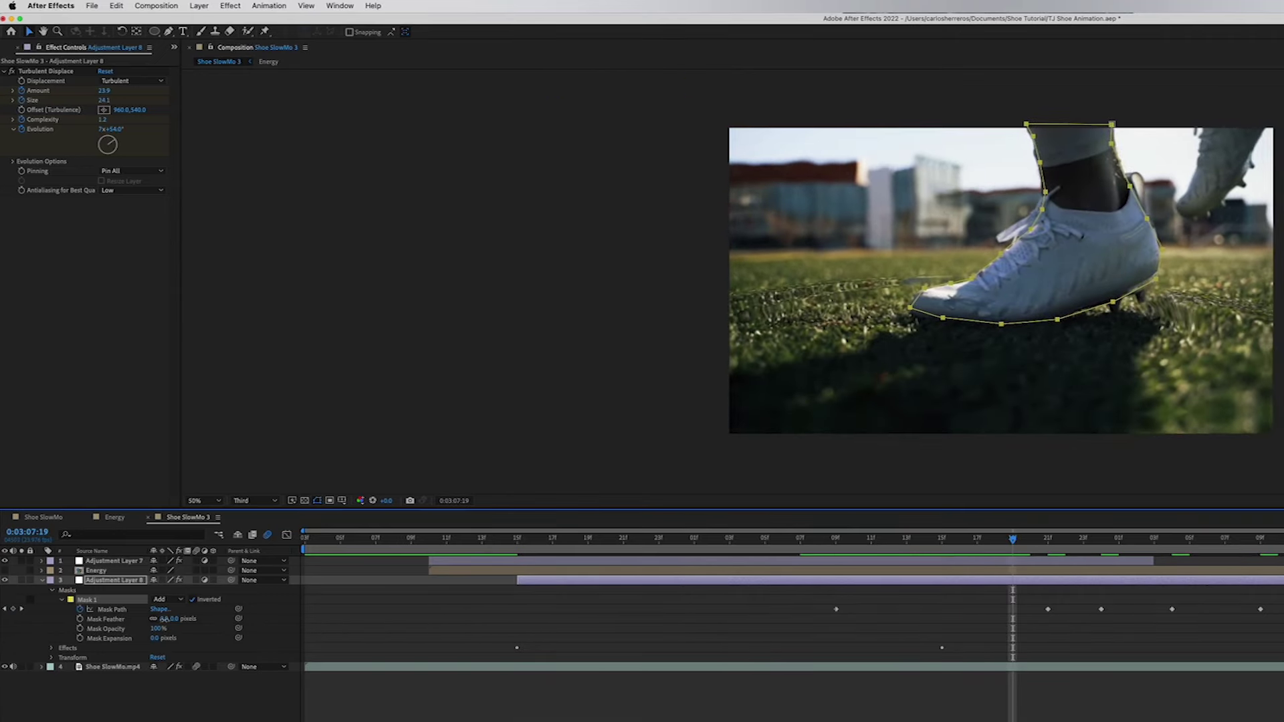
left_click_drag(163, 619, 169, 620)
left_click(362, 701)
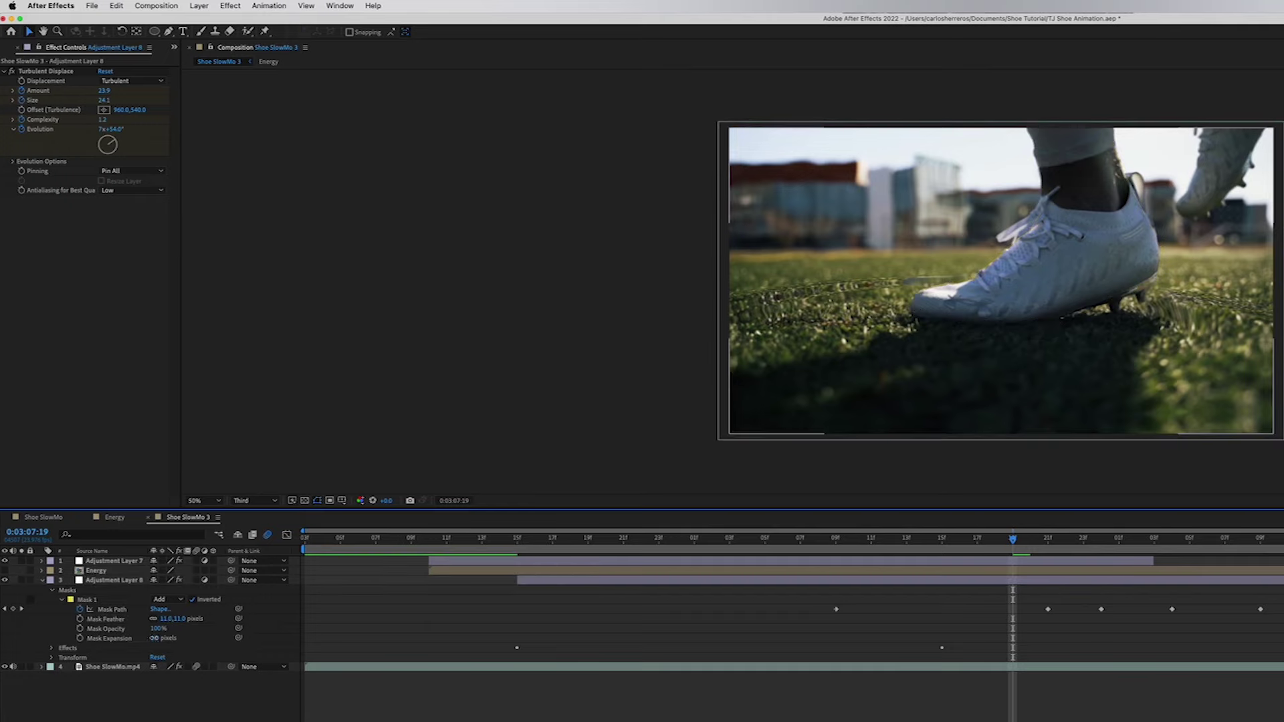
left_click_drag(155, 638, 143, 638)
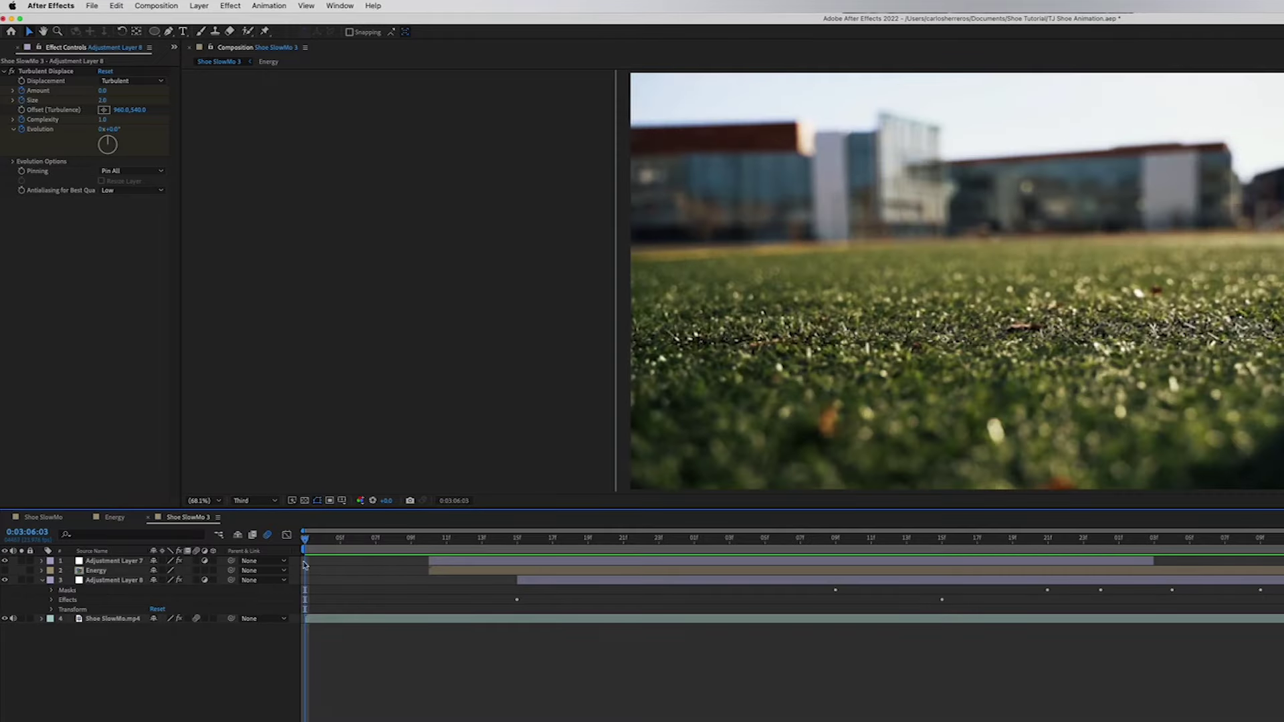
key("space")
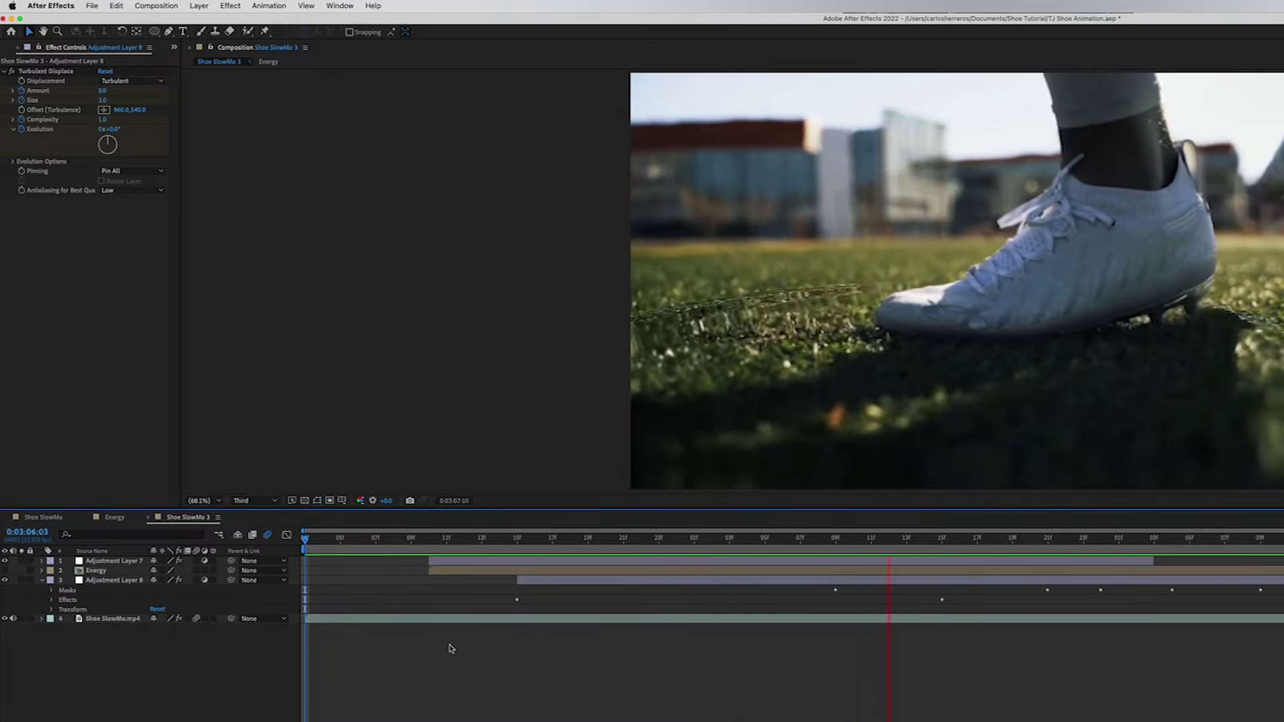